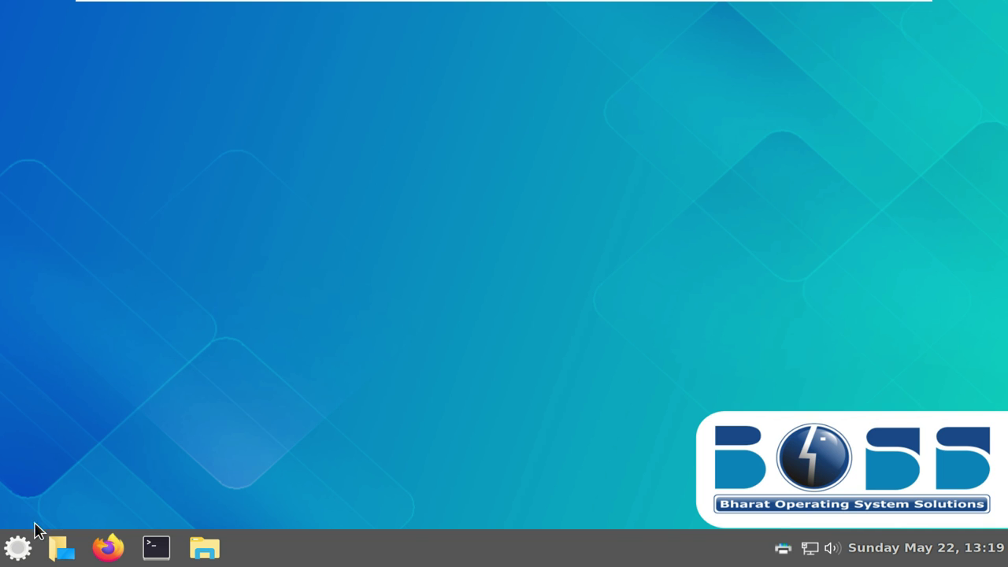
Review System Info (BOSS GNU/Linux 9 urja, Cinnamon 4.8.6), close it, and reopen the menu
{"action": "left_click", "coordinate": [19, 546]}
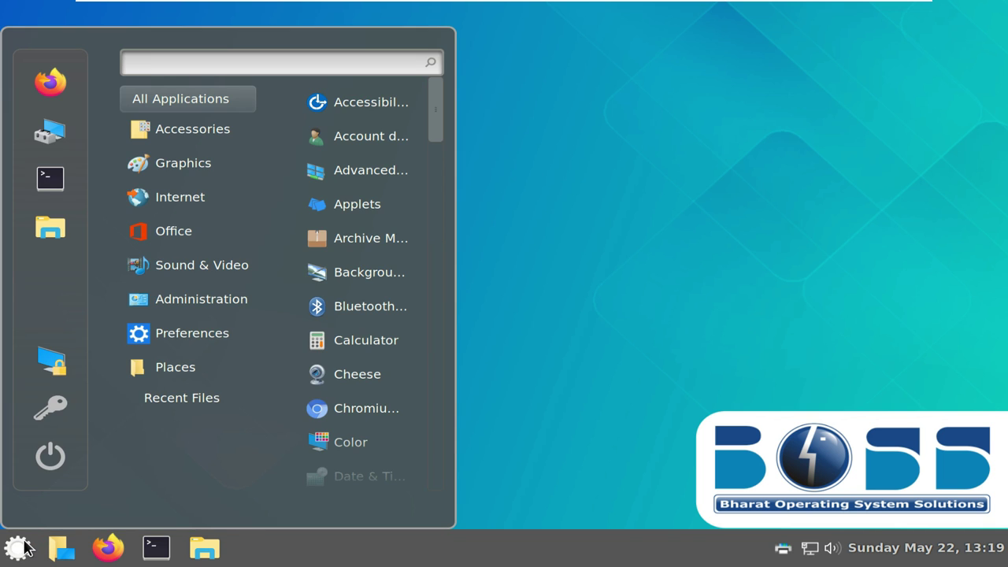
{"action": "mouse_move", "coordinate": [235, 337]}
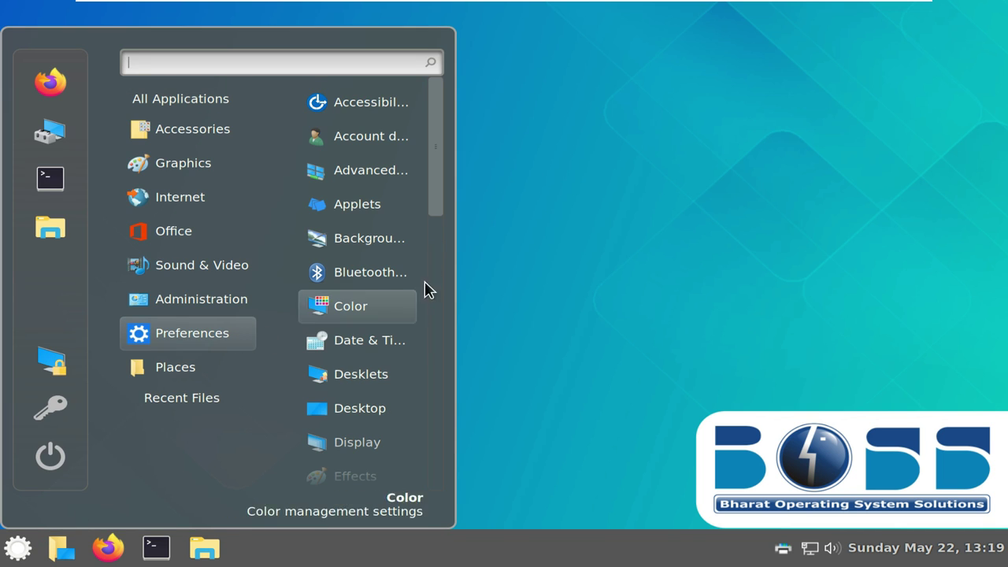
{"action": "left_click_drag", "start_coordinate": [434, 202], "coordinate": [446, 484]}
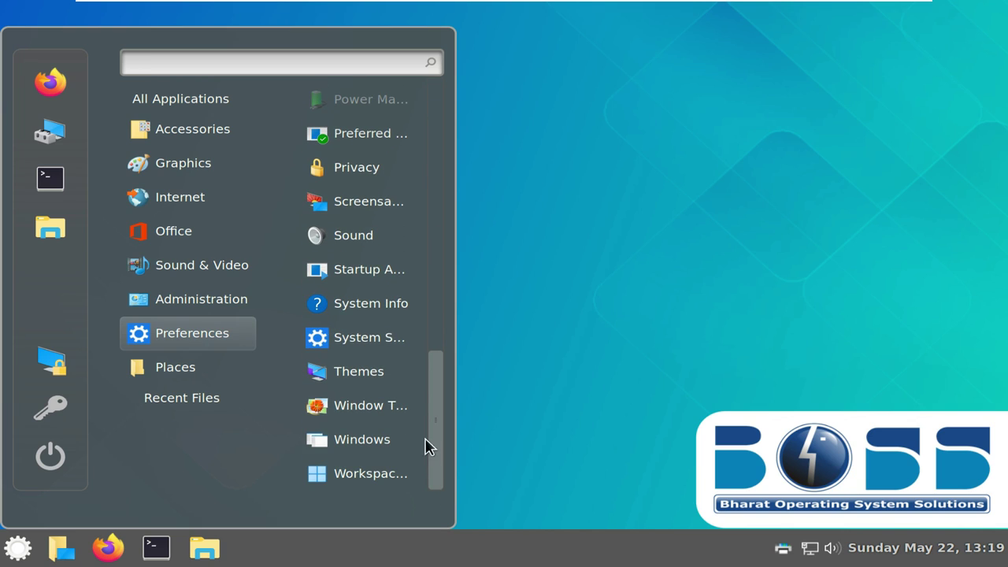
{"action": "left_click", "coordinate": [387, 315]}
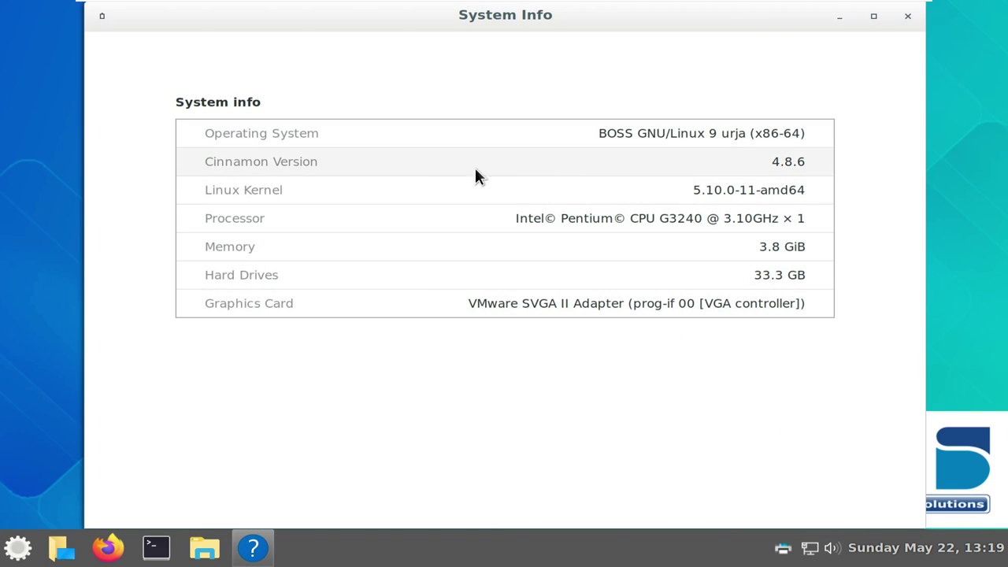
{"action": "left_click", "coordinate": [905, 19]}
{"action": "left_click", "coordinate": [20, 550]}
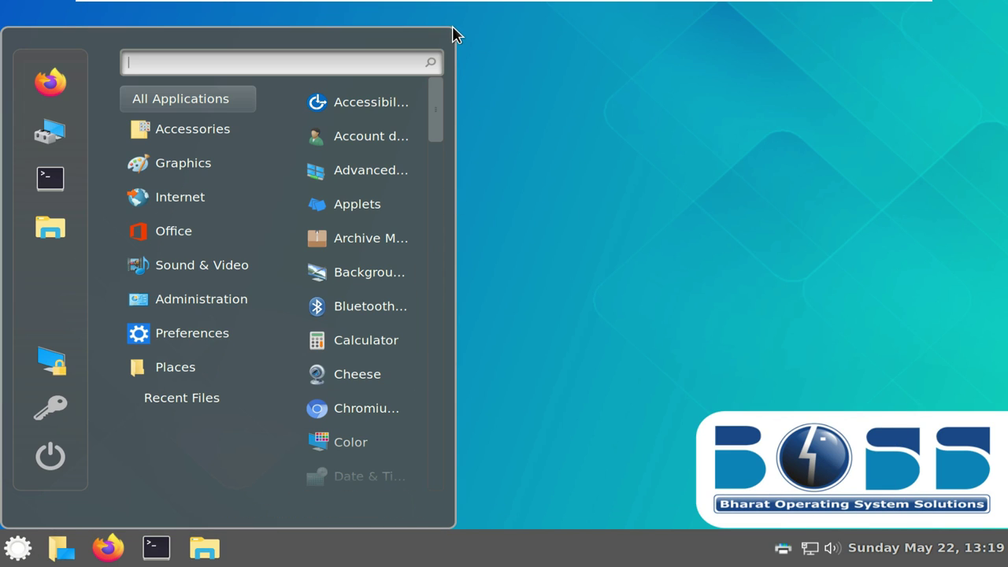
Browse System Settings' Appearance, Preferences and Hardware categories in a maximized window, then close it
{"action": "mouse_move", "coordinate": [228, 344]}
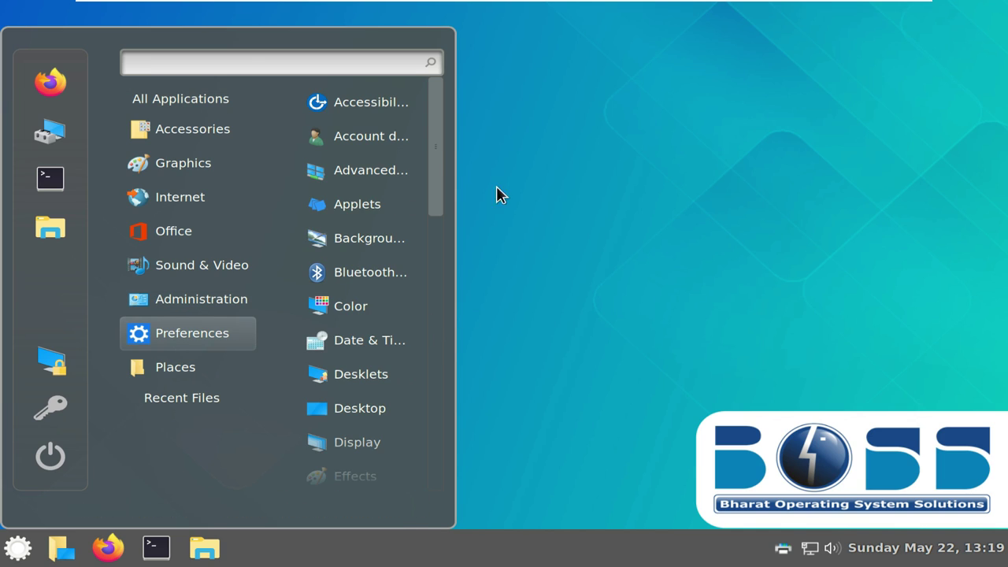
{"action": "left_click_drag", "start_coordinate": [441, 149], "coordinate": [446, 423]}
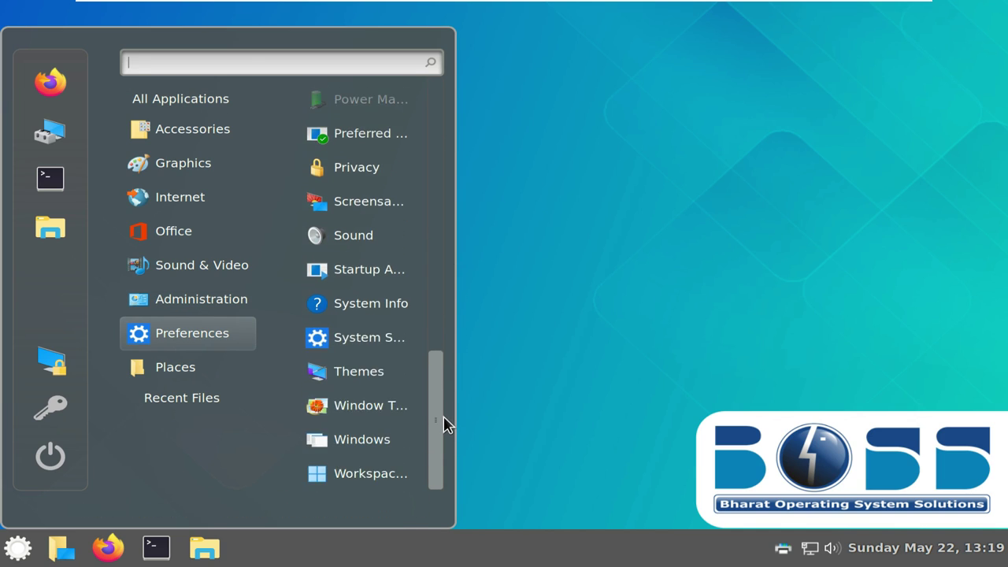
{"action": "left_click", "coordinate": [373, 346]}
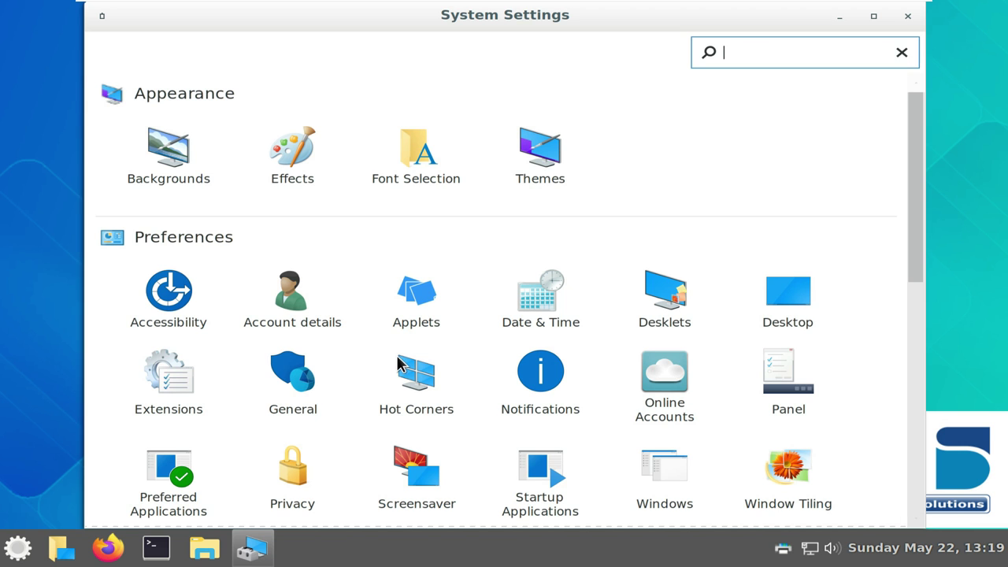
{"action": "scroll", "coordinate": [410, 348], "scroll_direction": "down", "scroll_amount": 2}
{"action": "scroll", "coordinate": [410, 347], "scroll_direction": "up", "scroll_amount": 2}
{"action": "left_click", "coordinate": [873, 15]}
{"action": "scroll", "coordinate": [633, 360], "scroll_direction": "down", "scroll_amount": 6}
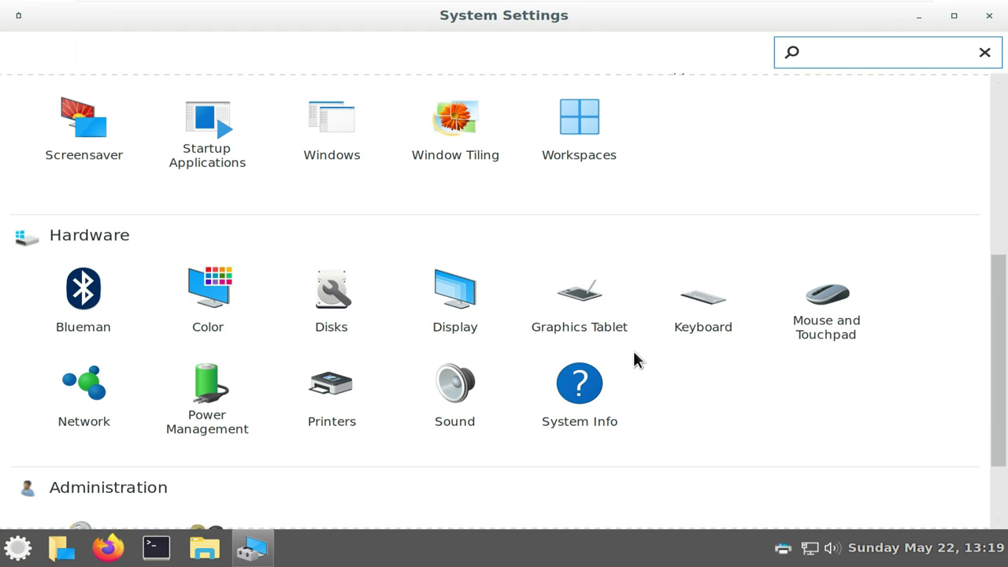
{"action": "scroll", "coordinate": [636, 360], "scroll_direction": "up", "scroll_amount": 6}
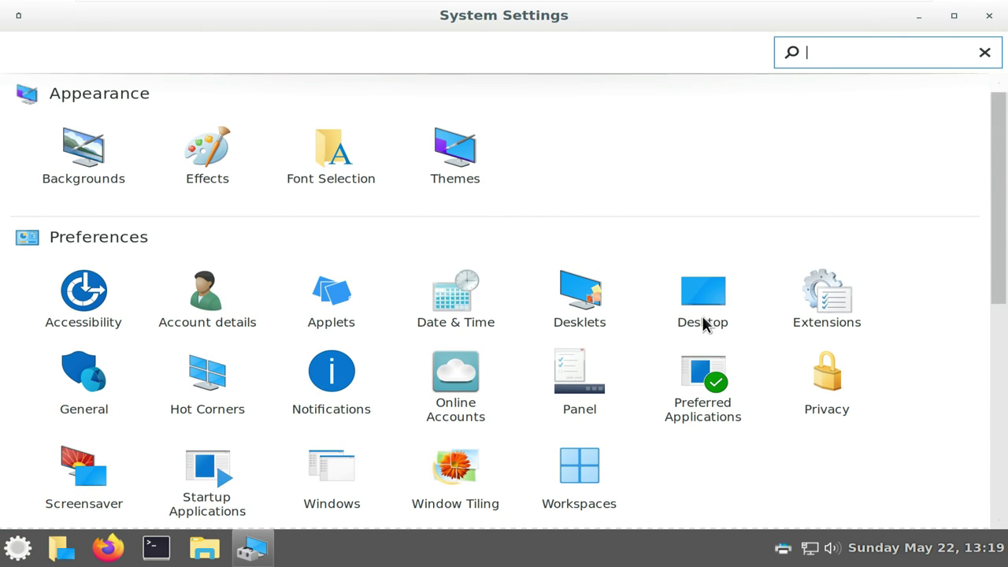
{"action": "left_click", "coordinate": [988, 15]}
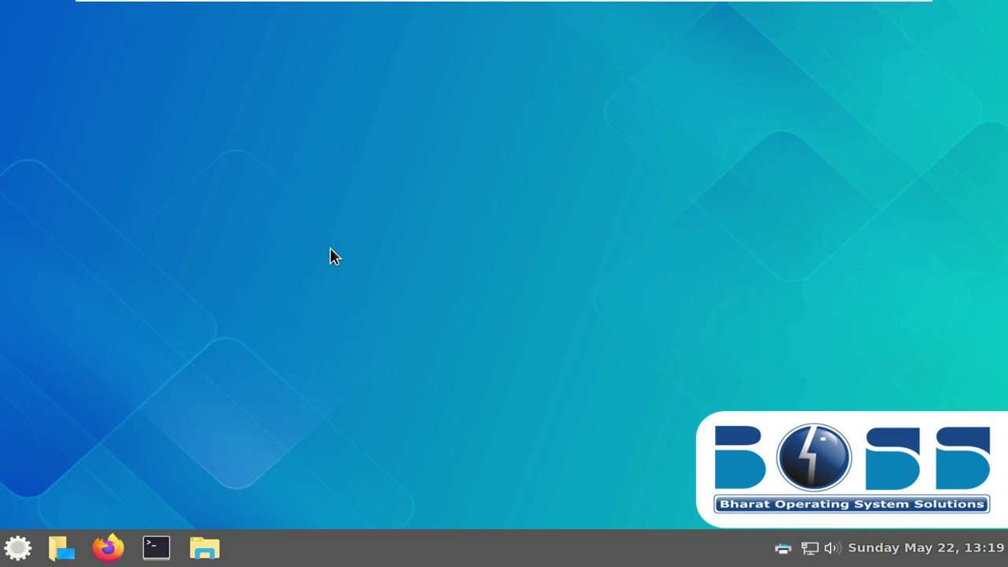
Open a maximized terminal and run neofetch to display system information
{"action": "left_click", "coordinate": [155, 548]}
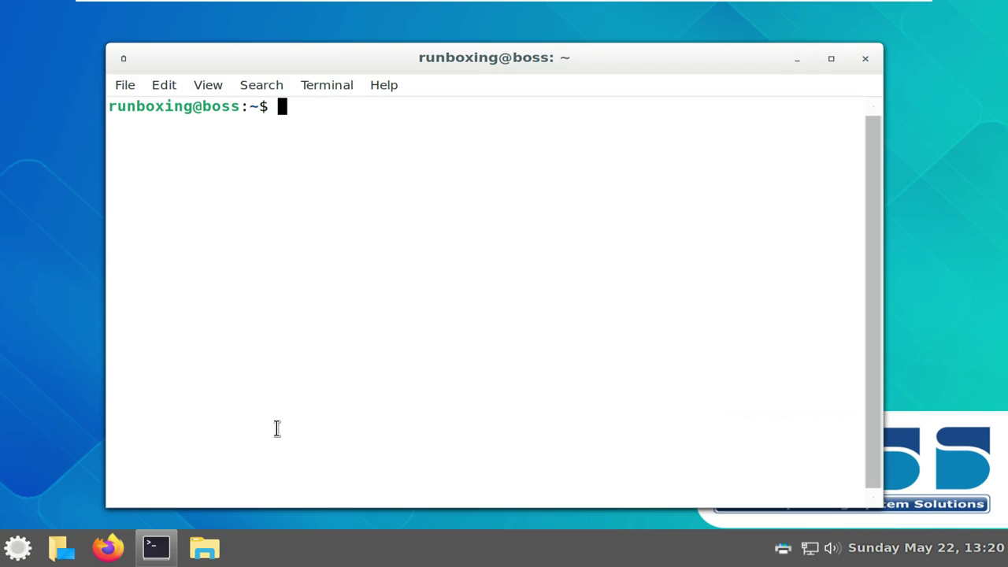
{"action": "left_click", "coordinate": [830, 59]}
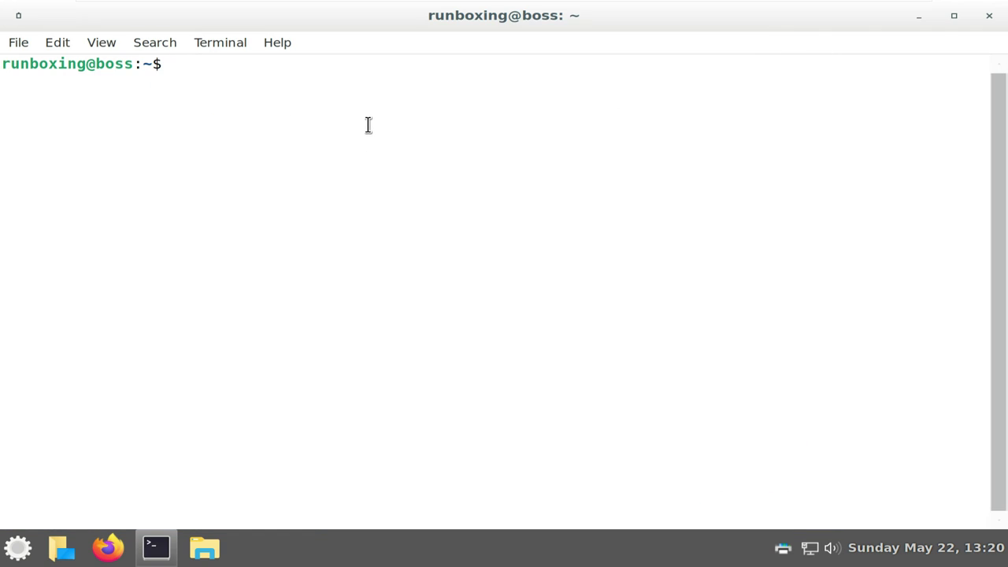
{"action": "type", "text": "neofetch"}
{"action": "key", "text": "Return"}
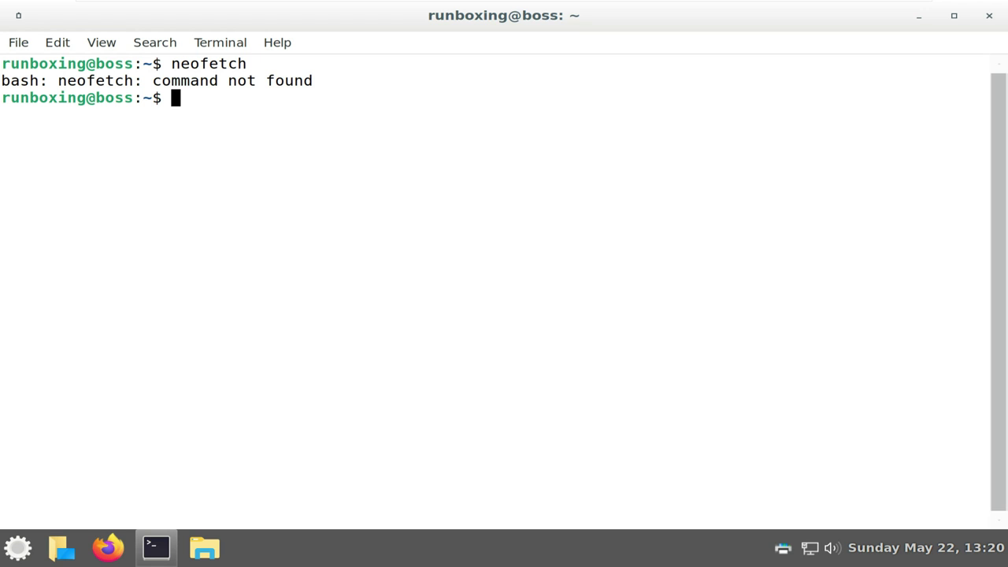
Run uname, uname -a and uname -r to show the kernel name, full details and 5.10.0-11-amd64 release
{"action": "type", "text": "uname"}
{"action": "key", "text": "Return"}
{"action": "type", "text": "uname -a"}
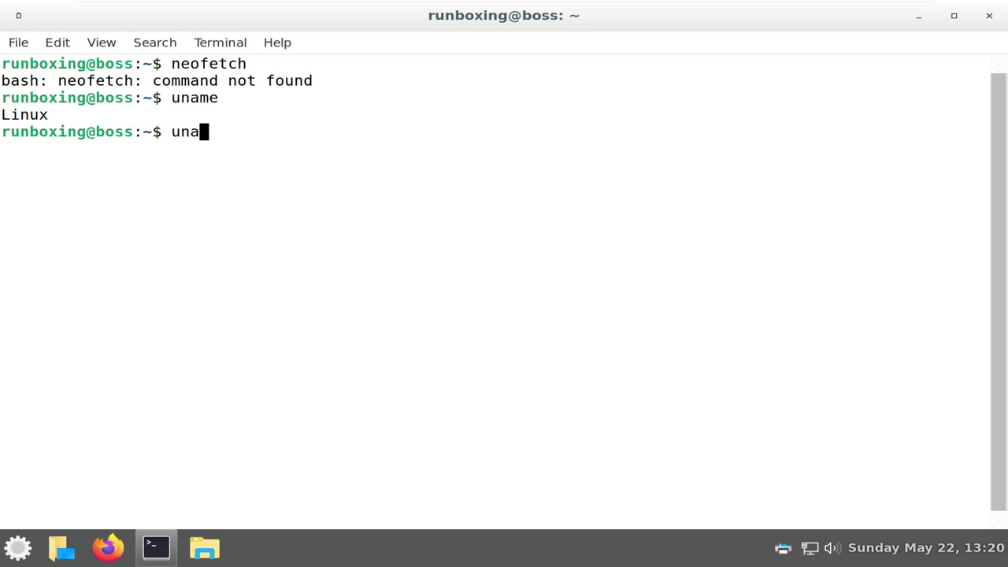
{"action": "key", "text": "Return"}
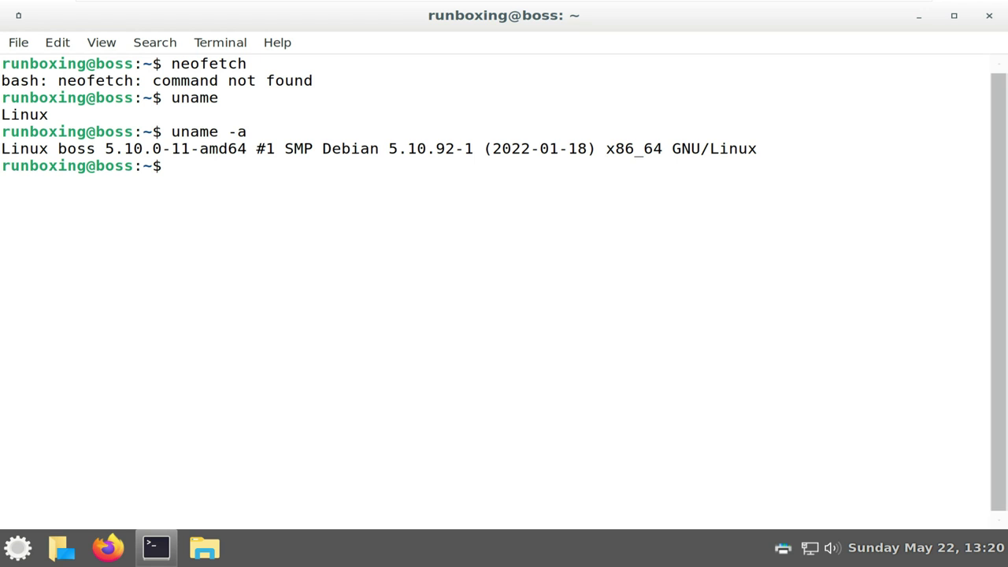
{"action": "type", "text": "uname -r"}
{"action": "key", "text": "Return"}
{"action": "type", "text": "uname"}
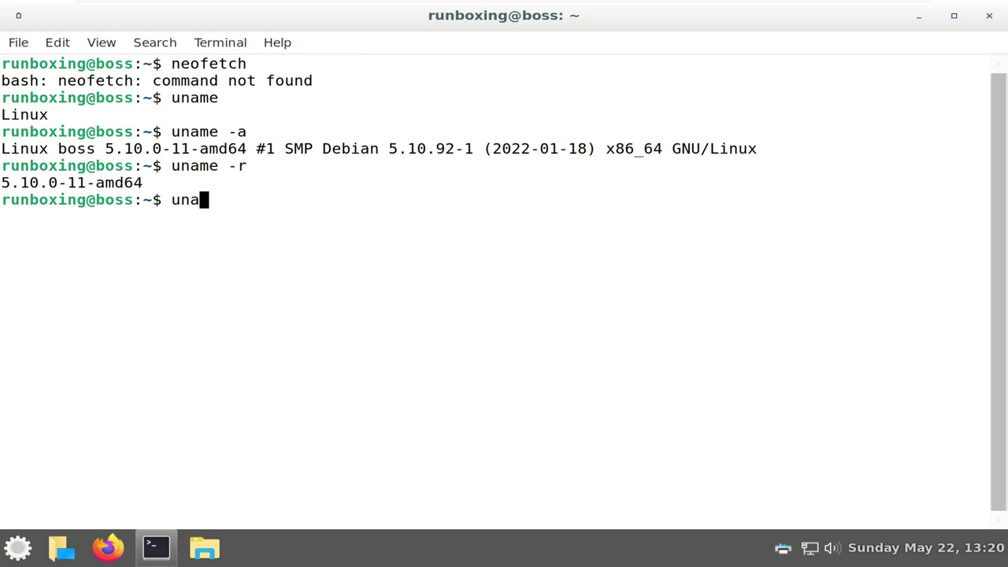
{"action": "key", "text": "Return"}
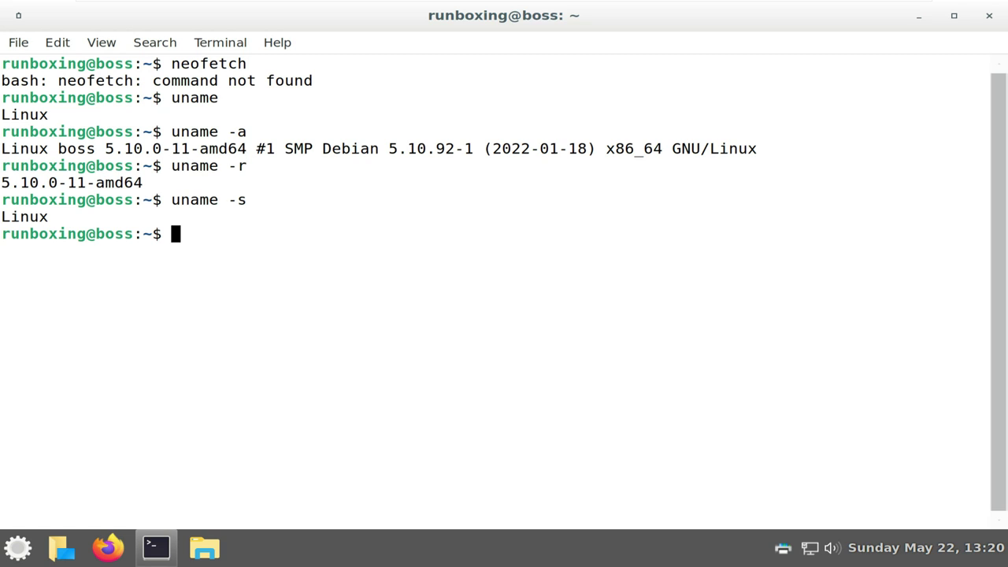
Print the kernel build version, hardware platform, OS name and hostname with uname options
{"action": "type", "text": "uname -v"}
{"action": "key", "text": "Return"}
{"action": "type", "text": "u"}
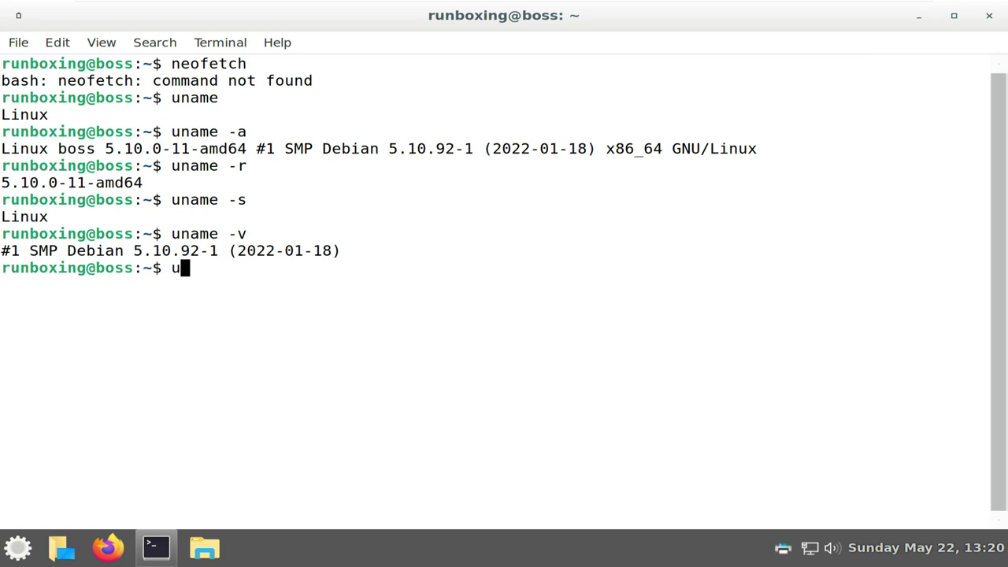
{"action": "type", "text": "name -i"}
{"action": "key", "text": "Return"}
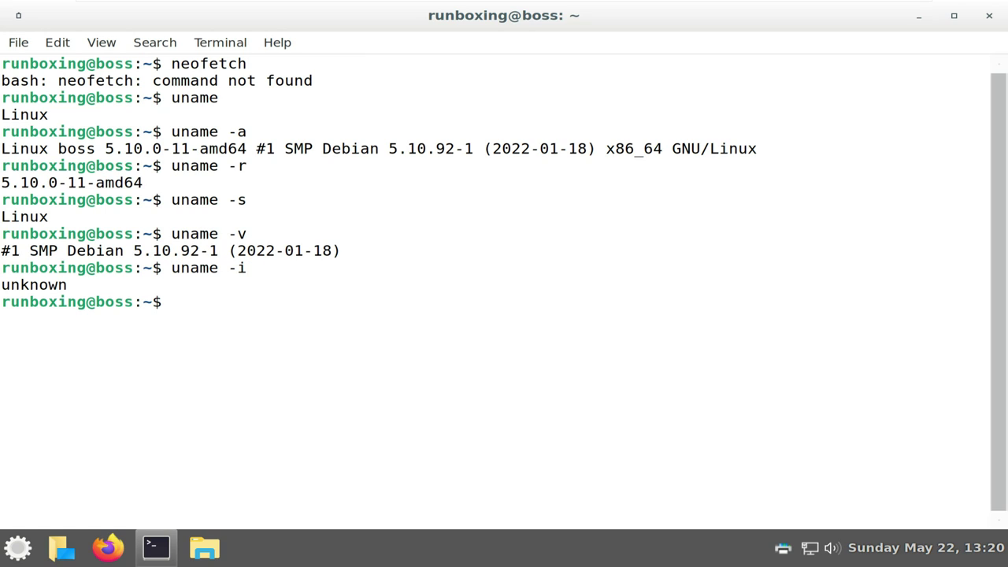
{"action": "type", "text": "uname -o"}
{"action": "key", "text": "Return"}
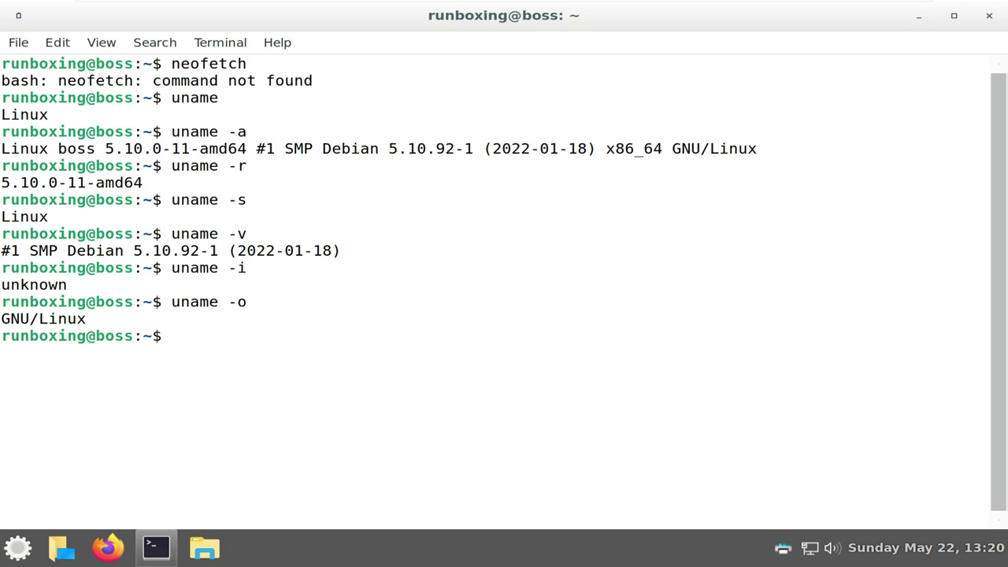
{"action": "type", "text": "uname -n"}
{"action": "key", "text": "Return"}
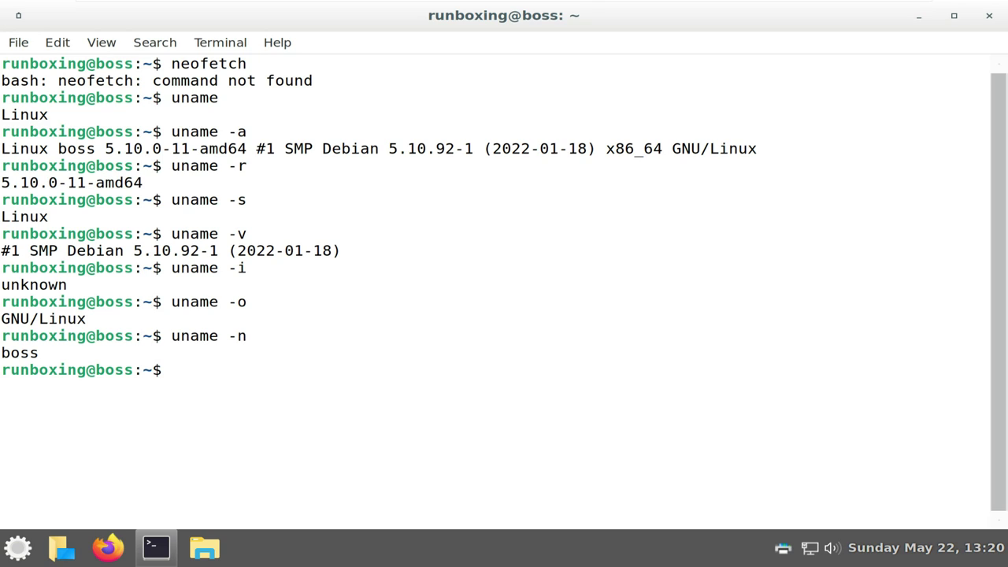
List the 2-CPU VMware details with lscpu, try lshw, then exit the terminal
{"action": "type", "text": "lscpu"}
{"action": "key", "text": "Return"}
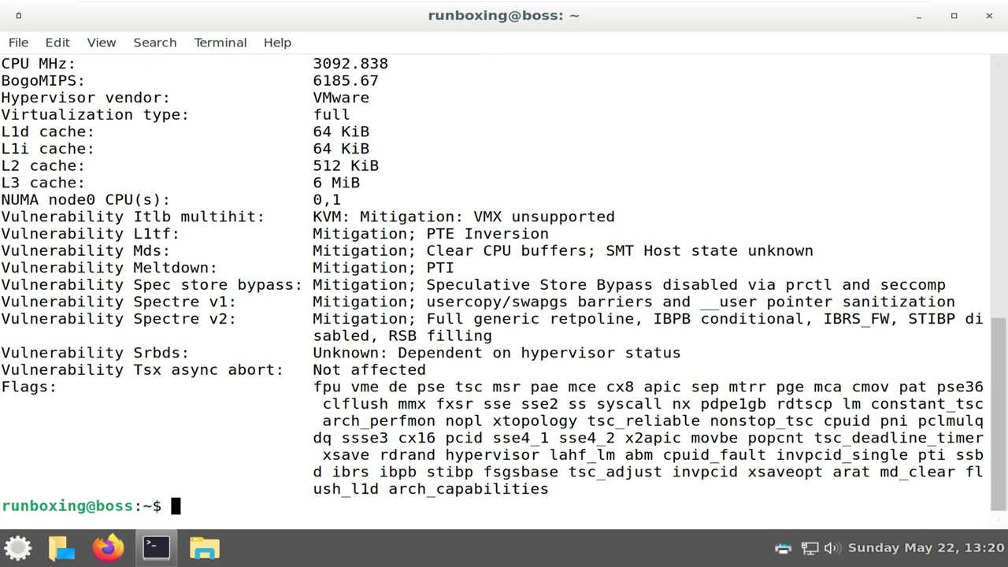
{"action": "scroll", "coordinate": [504, 276], "scroll_direction": "up", "scroll_amount": 10}
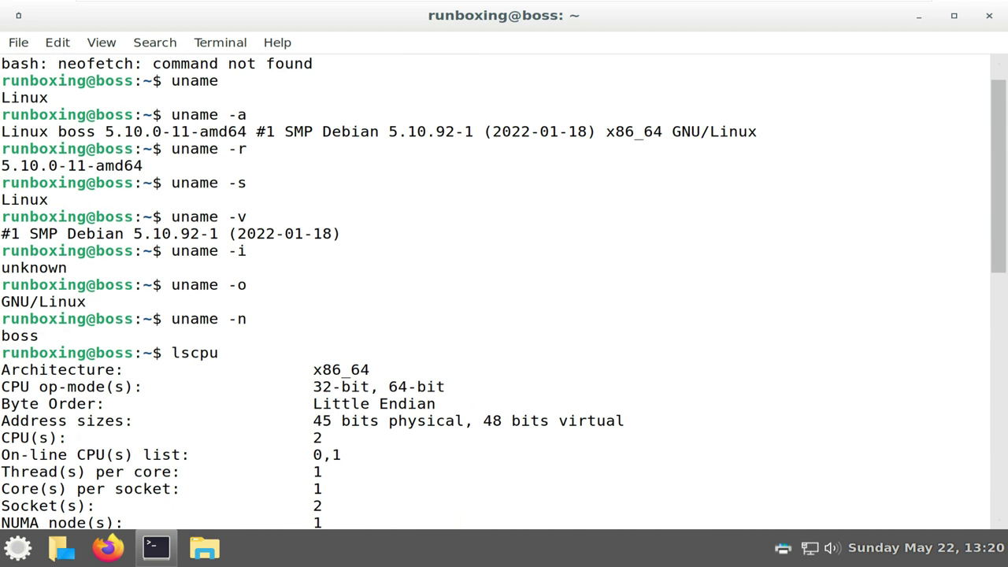
{"action": "scroll", "coordinate": [504, 276], "scroll_direction": "down", "scroll_amount": 10}
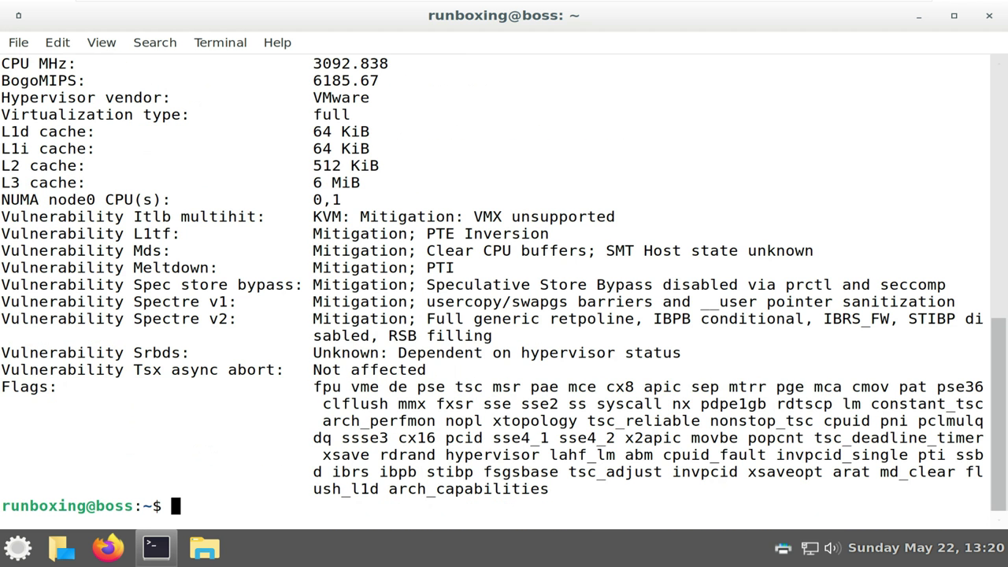
{"action": "type", "text": "lshw"}
{"action": "key", "text": "Return"}
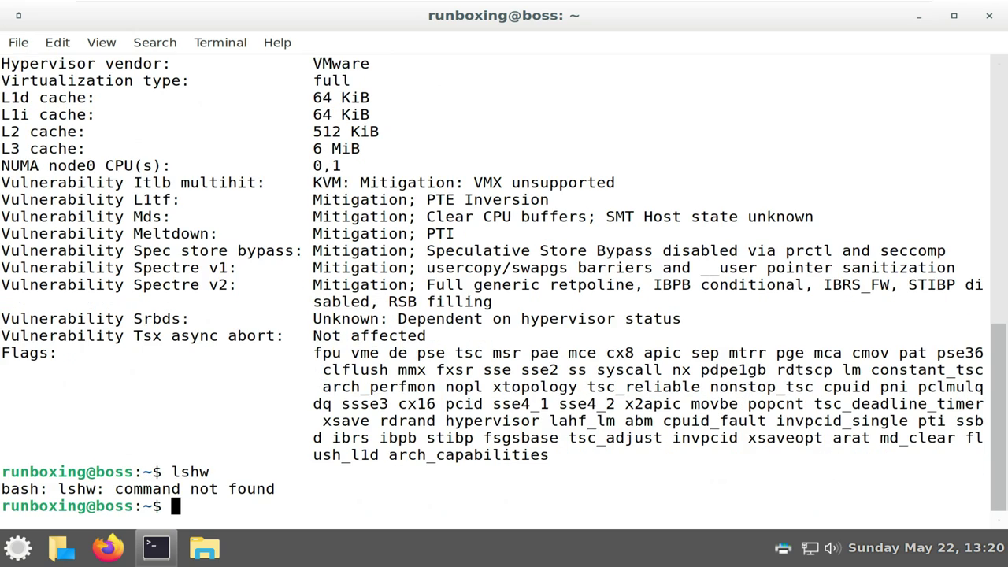
{"action": "type", "text": "exit"}
{"action": "key", "text": "Return"}
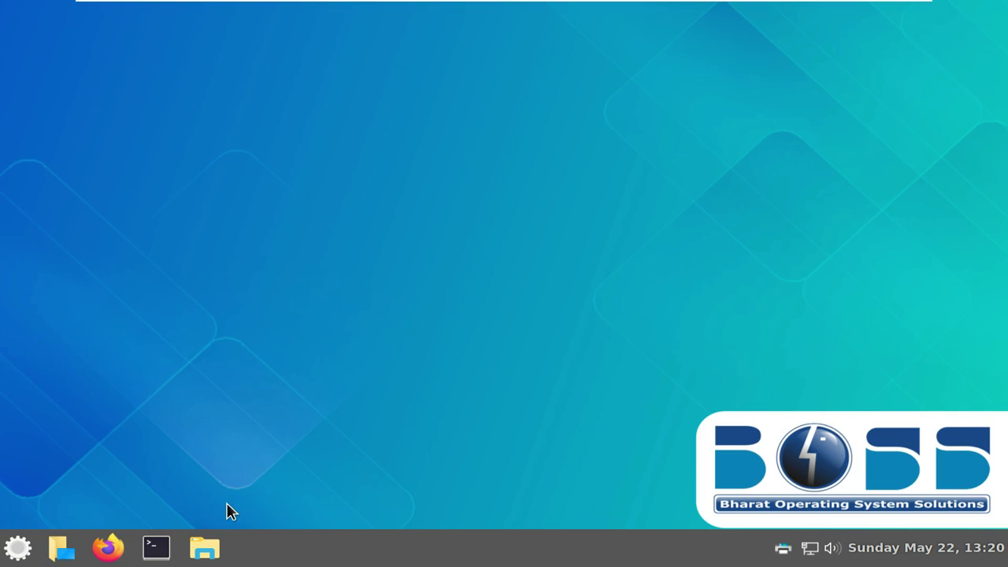
Open the Nemo file manager and check its version 4.8.6 in Help > About
{"action": "left_click", "coordinate": [219, 543]}
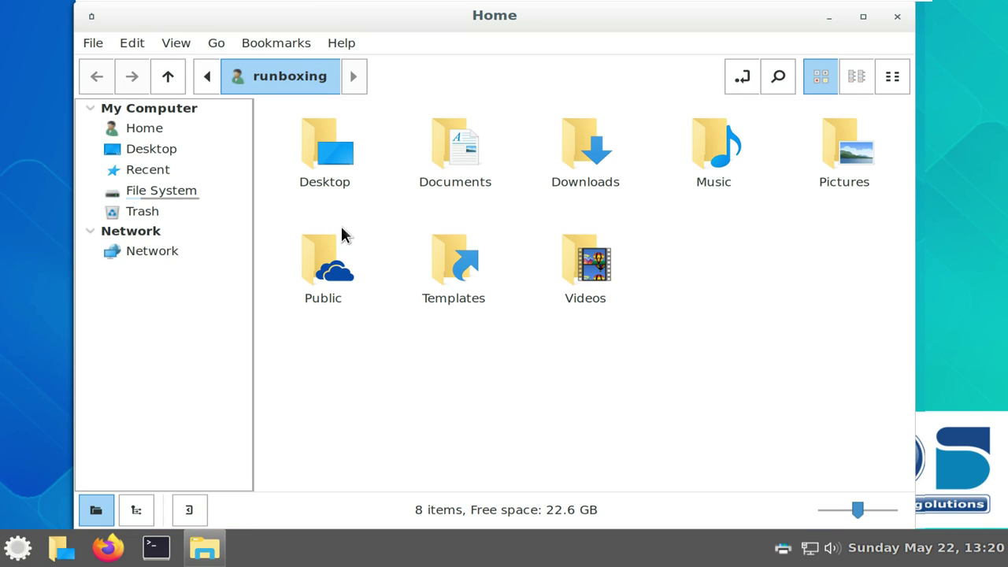
{"action": "left_click", "coordinate": [340, 44]}
{"action": "left_click", "coordinate": [354, 112]}
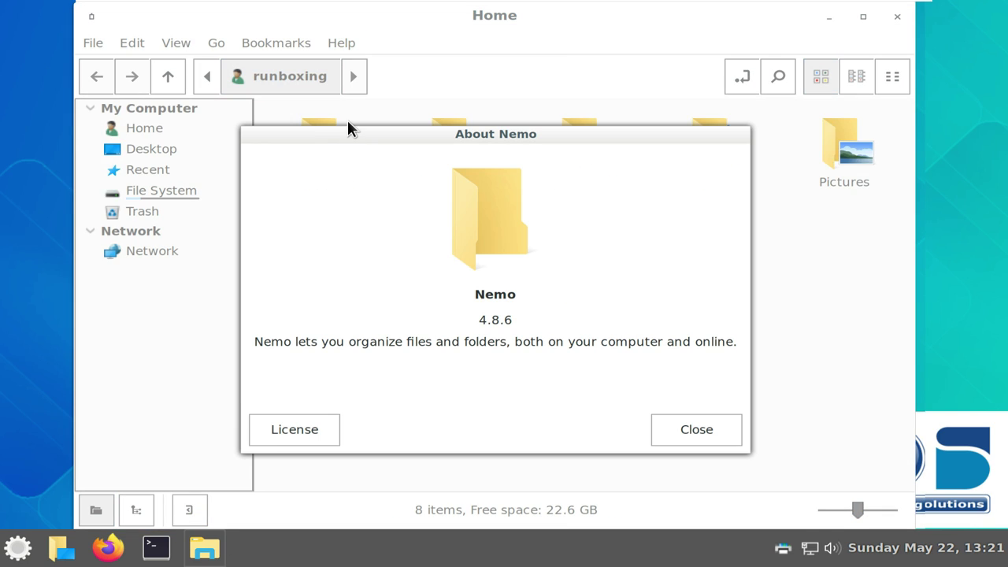
{"action": "left_click", "coordinate": [664, 427]}
Browse the root File System, close Nemo, and open the applications menu
{"action": "left_click", "coordinate": [195, 194]}
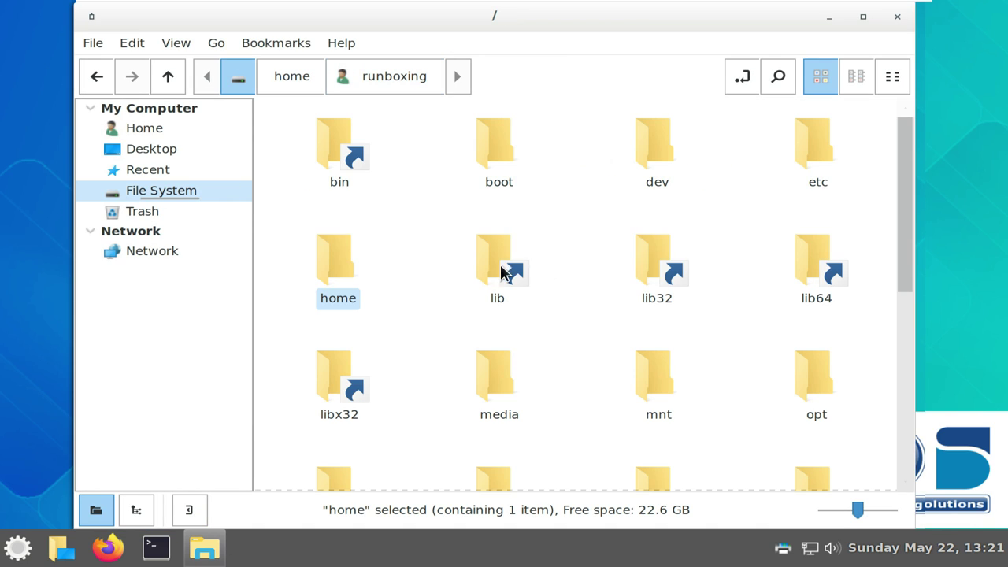
{"action": "left_click", "coordinate": [897, 17]}
{"action": "left_click", "coordinate": [35, 547]}
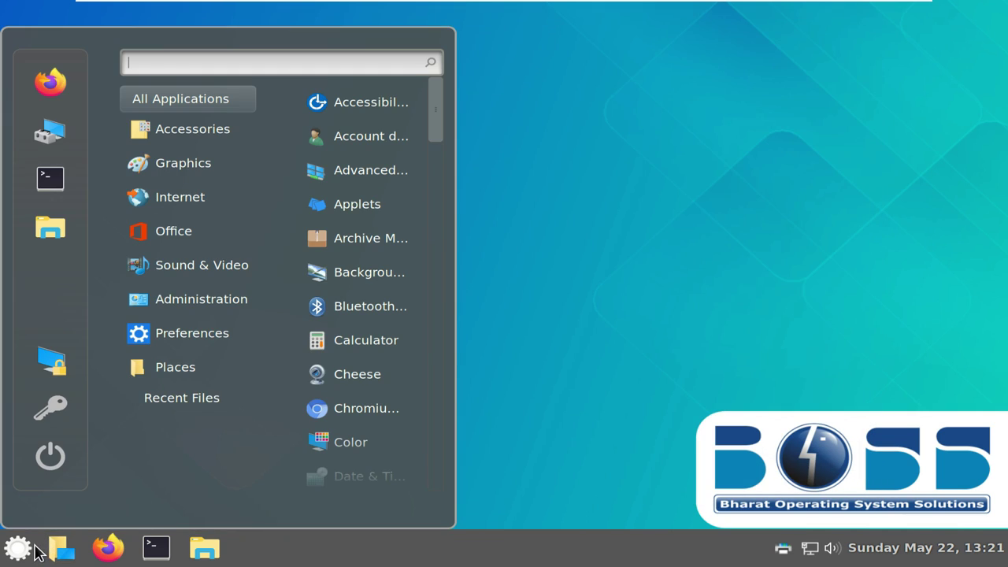
Launch System Monitor from Administration, maximize it, and scroll through the process list
{"action": "mouse_move", "coordinate": [186, 289]}
{"action": "left_click", "coordinate": [364, 273]}
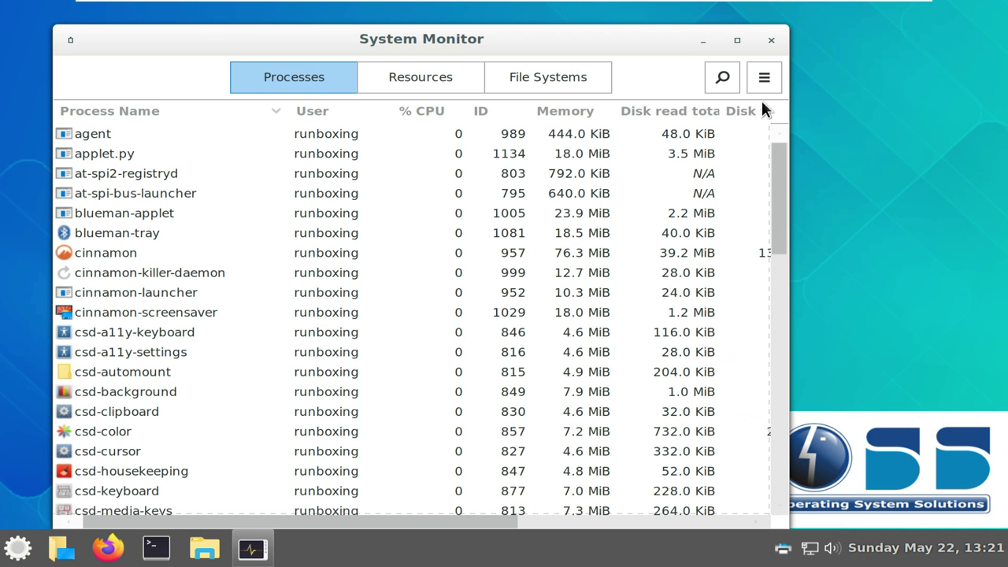
{"action": "left_click", "coordinate": [737, 40]}
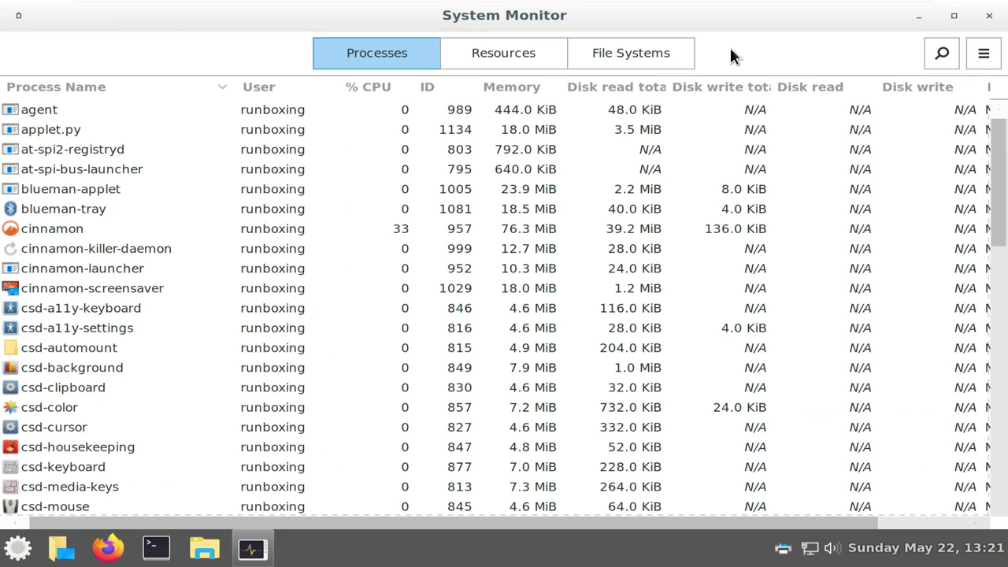
{"action": "scroll", "coordinate": [512, 234], "scroll_direction": "down", "scroll_amount": 1}
{"action": "scroll", "coordinate": [512, 234], "scroll_direction": "down", "scroll_amount": 10}
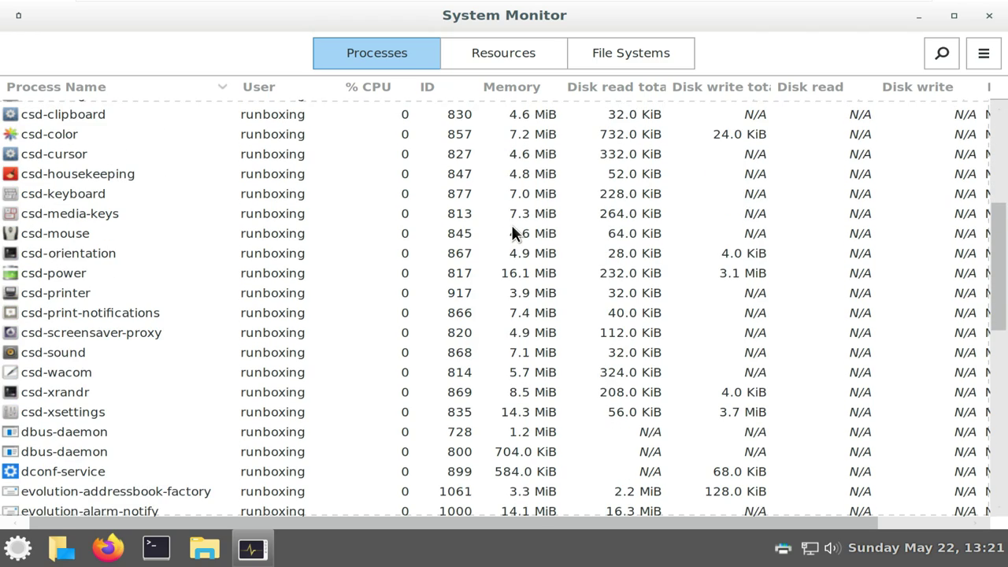
{"action": "scroll", "coordinate": [512, 231], "scroll_direction": "down", "scroll_amount": 2}
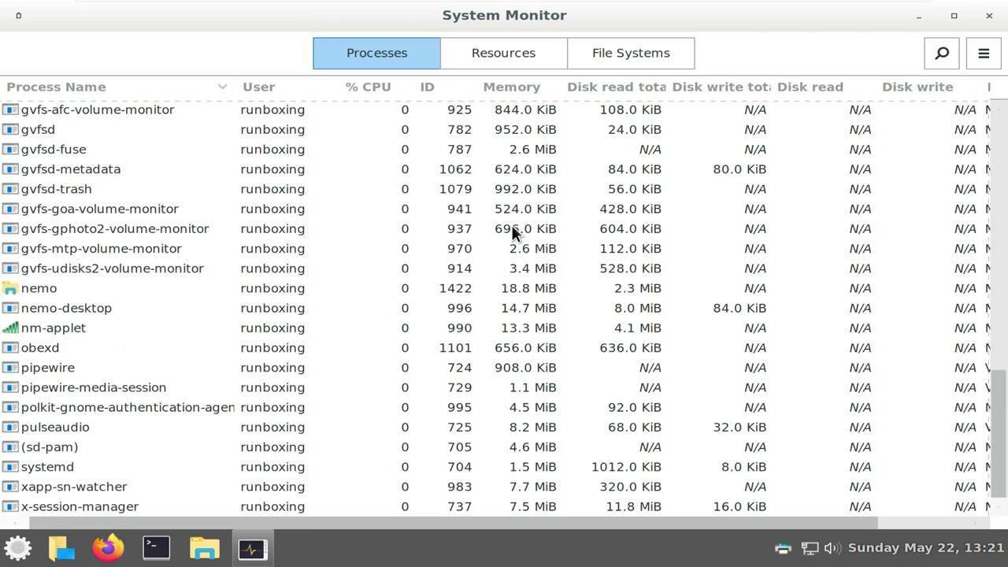
{"action": "scroll", "coordinate": [512, 231], "scroll_direction": "up", "scroll_amount": 6}
{"action": "scroll", "coordinate": [512, 229], "scroll_direction": "up", "scroll_amount": 7}
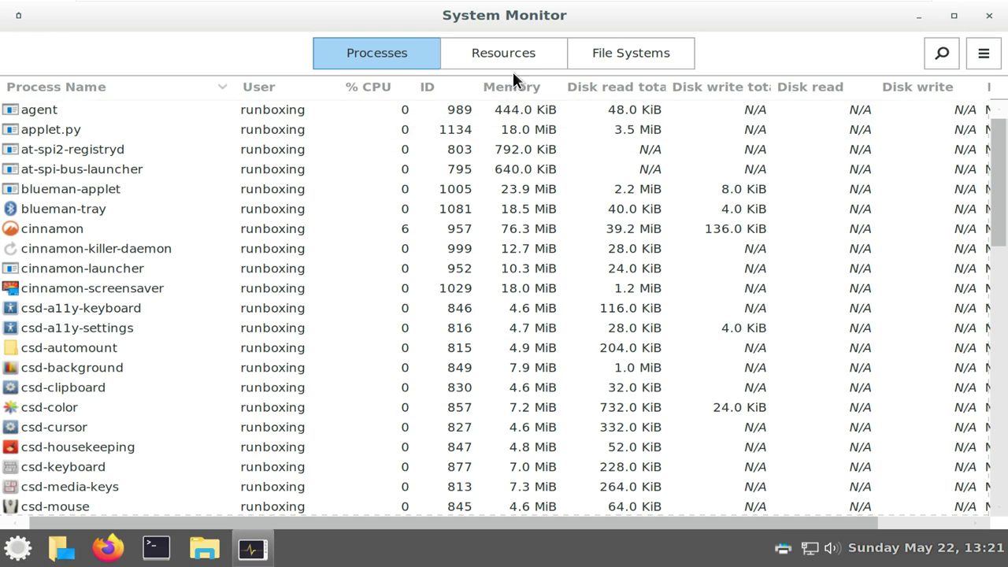
On the Resources tab, change the CPU2 graph colour to green
{"action": "left_click", "coordinate": [510, 60]}
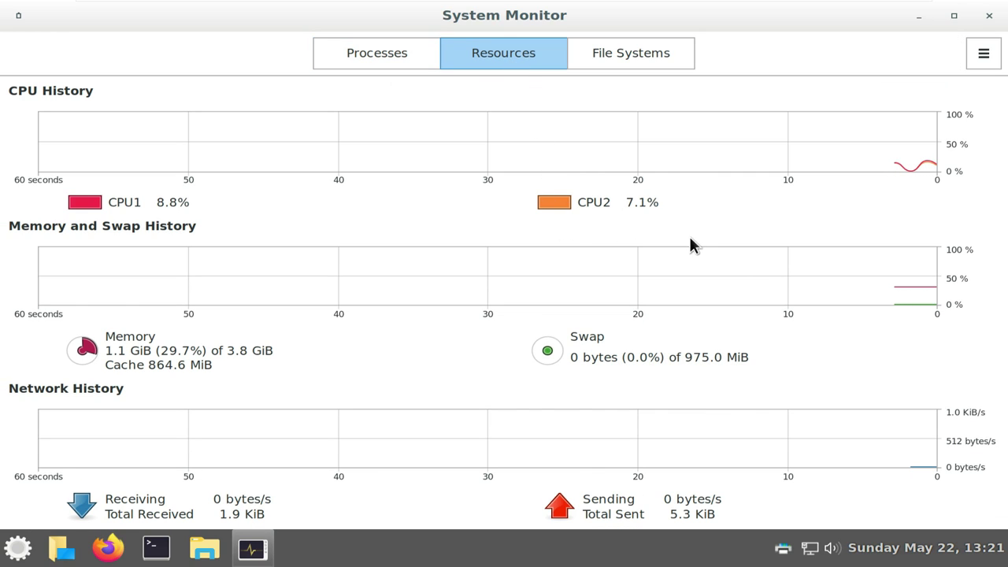
{"action": "left_click", "coordinate": [559, 201]}
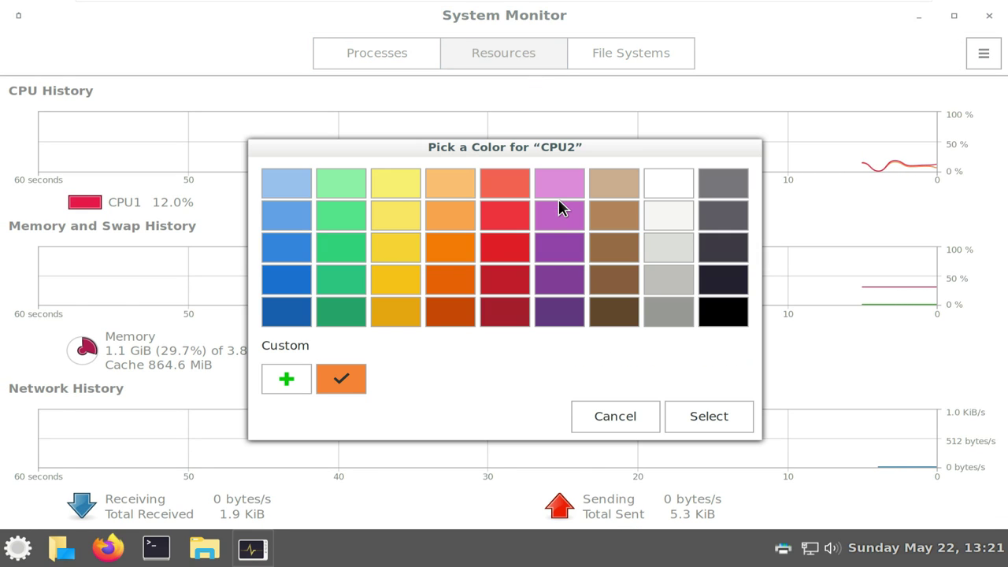
{"action": "left_click", "coordinate": [356, 254]}
{"action": "left_click", "coordinate": [685, 411]}
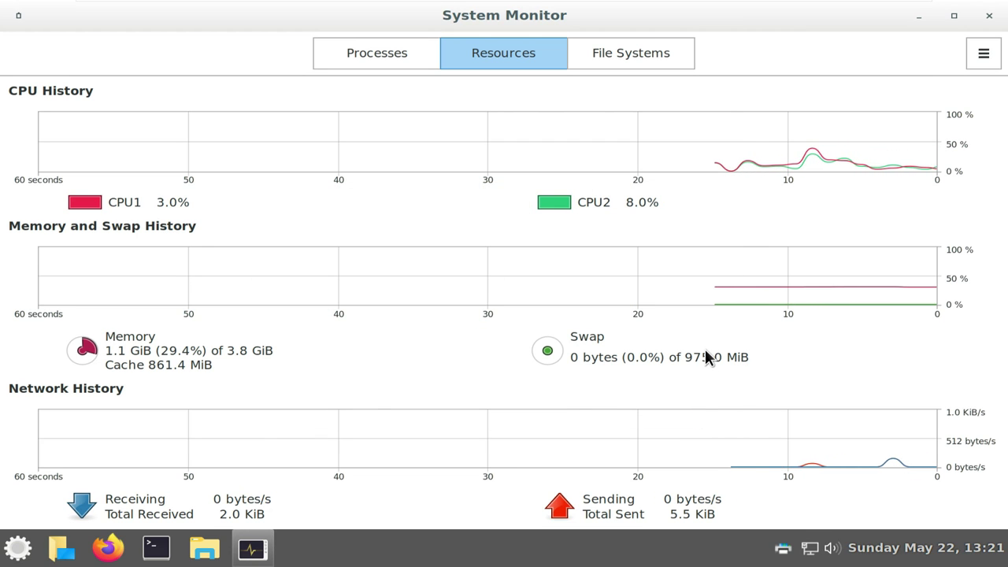
Check /dev/sda1 ext4 at 21% used, view the About info, close System Monitor, and reopen the menu
{"action": "left_click", "coordinate": [632, 65]}
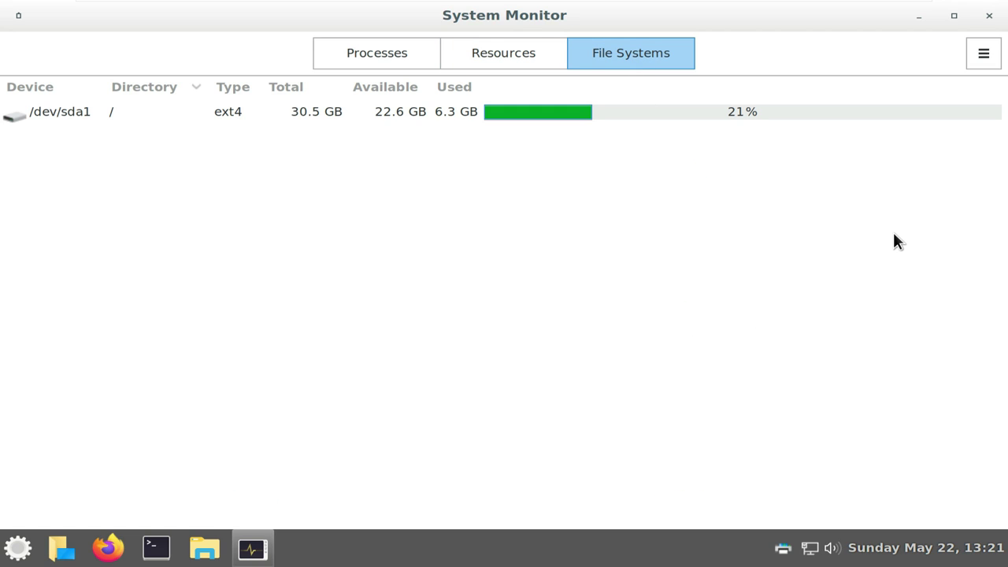
{"action": "left_click", "coordinate": [975, 58]}
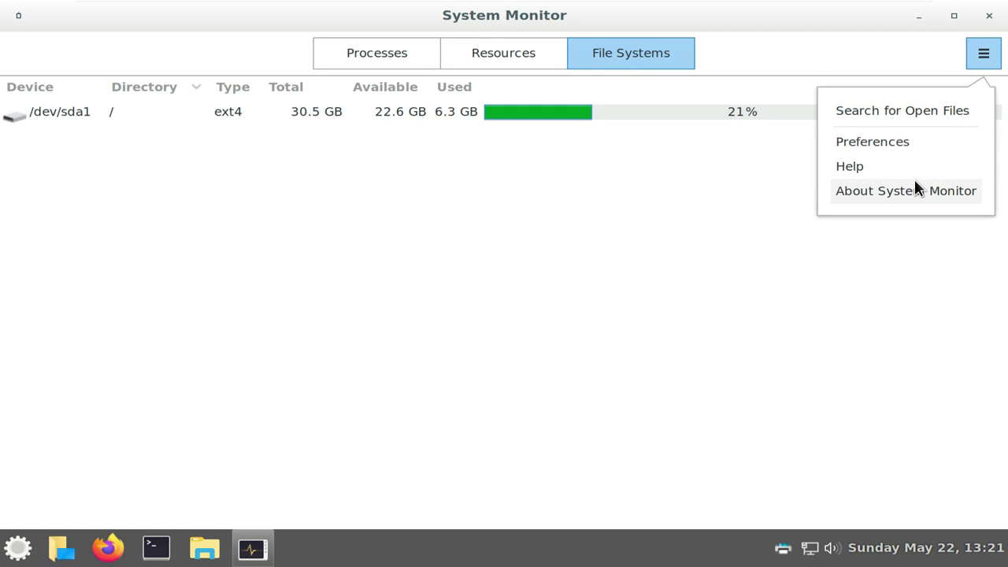
{"action": "left_click", "coordinate": [913, 189]}
{"action": "left_click", "coordinate": [685, 455]}
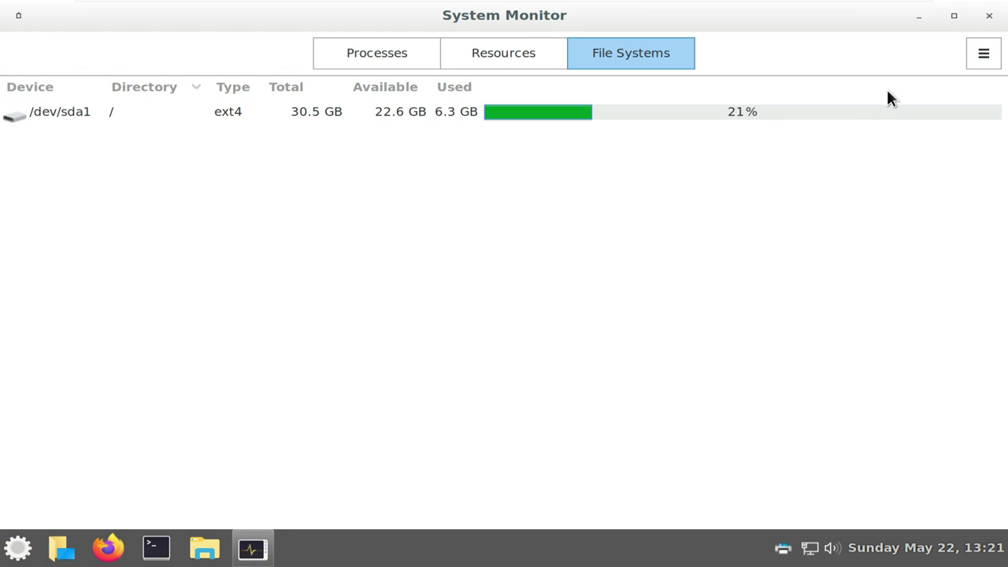
{"action": "left_click", "coordinate": [989, 17]}
{"action": "left_click", "coordinate": [14, 542]}
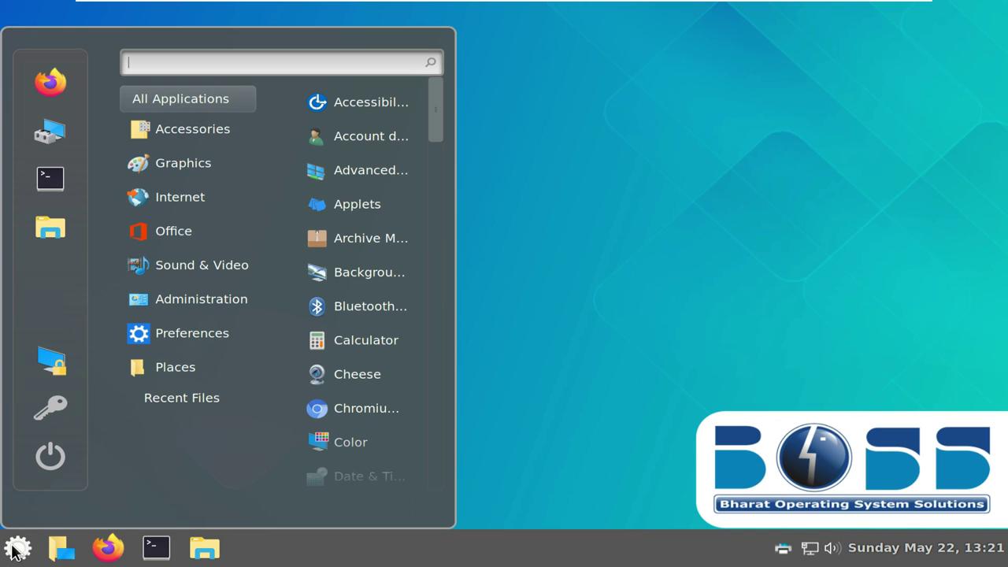
Preview the Accessories, Graphics, Office, Administration and Preferences menu categories, ending on Preferences
{"action": "mouse_move", "coordinate": [199, 303]}
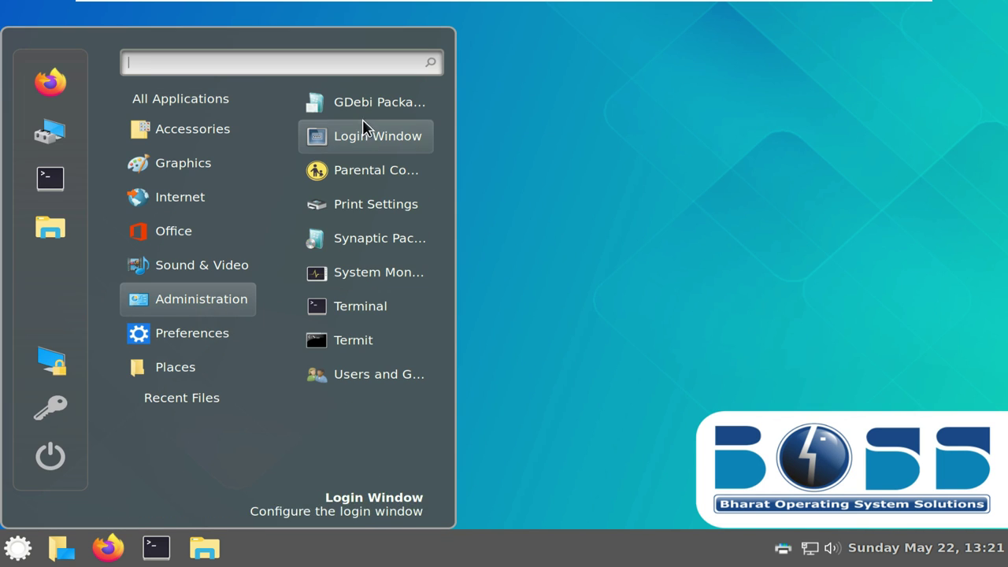
{"action": "mouse_move", "coordinate": [220, 106]}
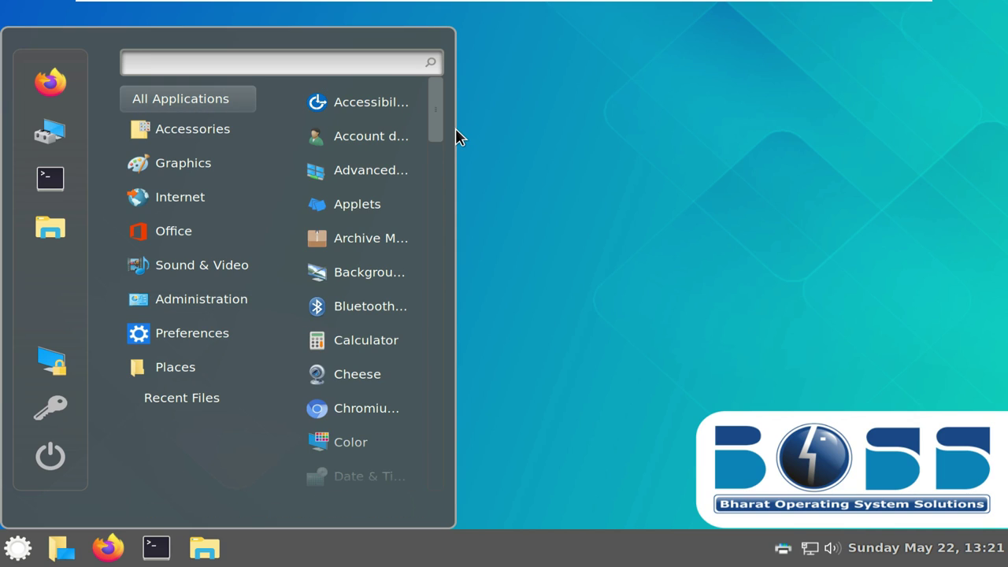
{"action": "mouse_move", "coordinate": [255, 133]}
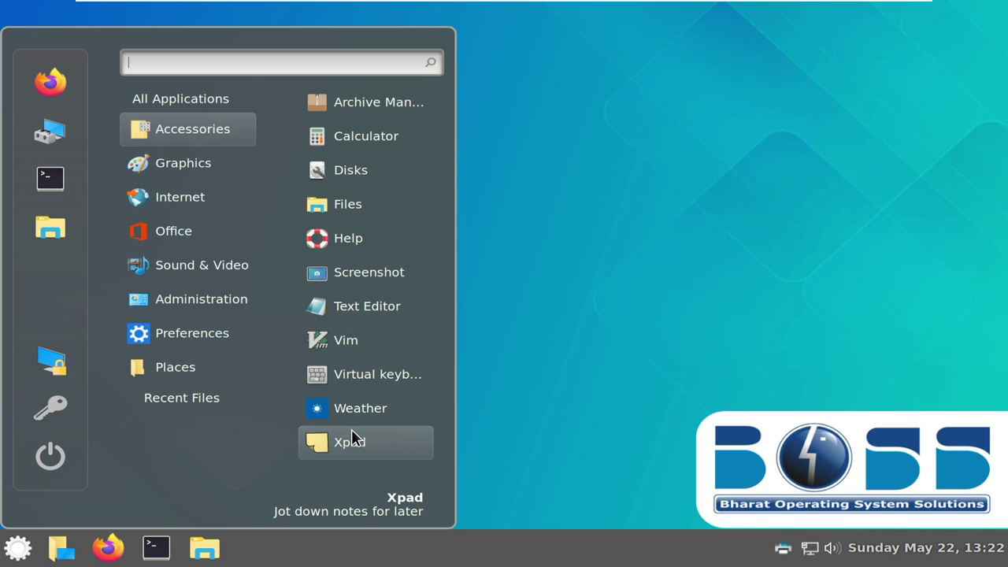
{"action": "mouse_move", "coordinate": [227, 161]}
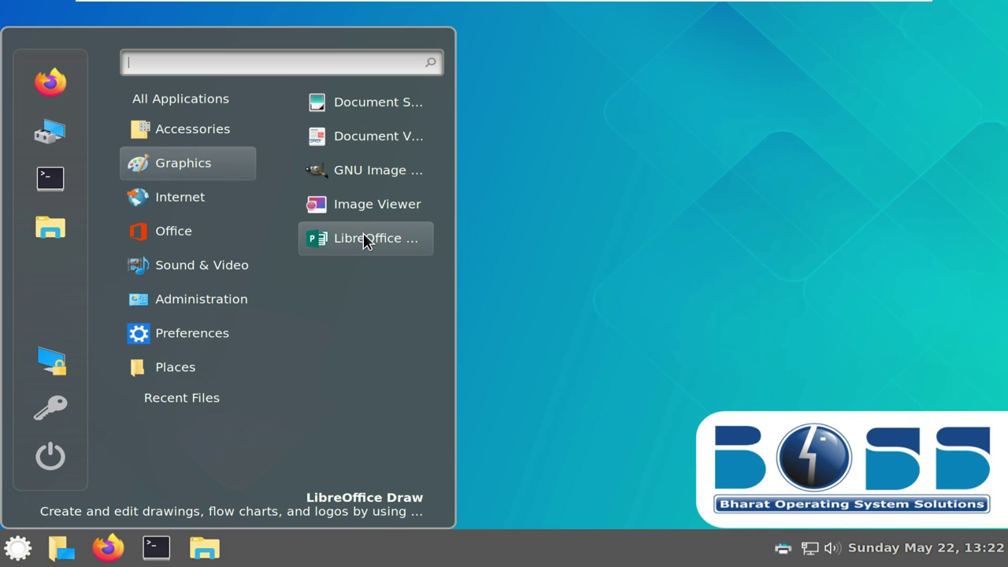
{"action": "mouse_move", "coordinate": [236, 203]}
{"action": "mouse_move", "coordinate": [201, 235]}
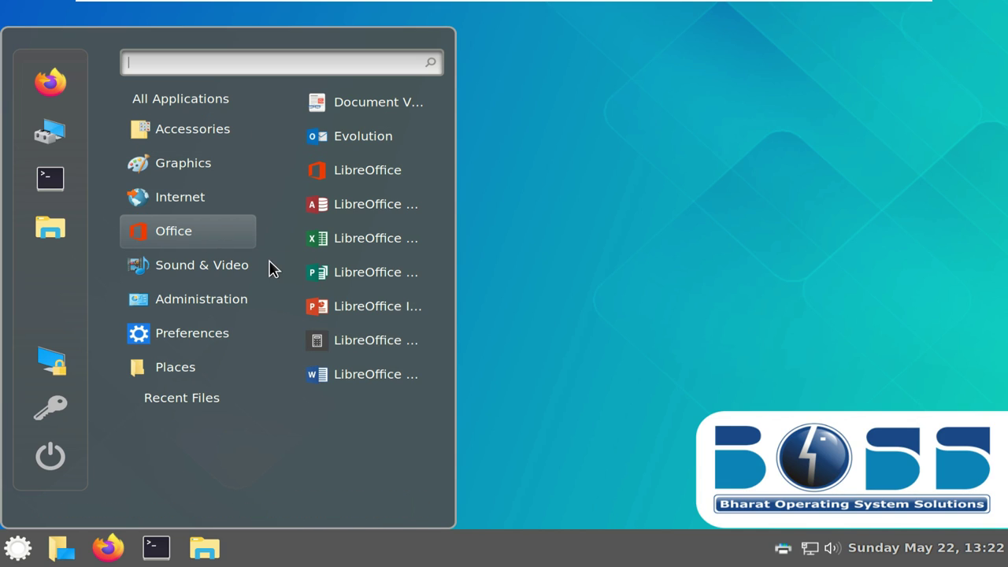
{"action": "mouse_move", "coordinate": [237, 266]}
{"action": "mouse_move", "coordinate": [250, 297]}
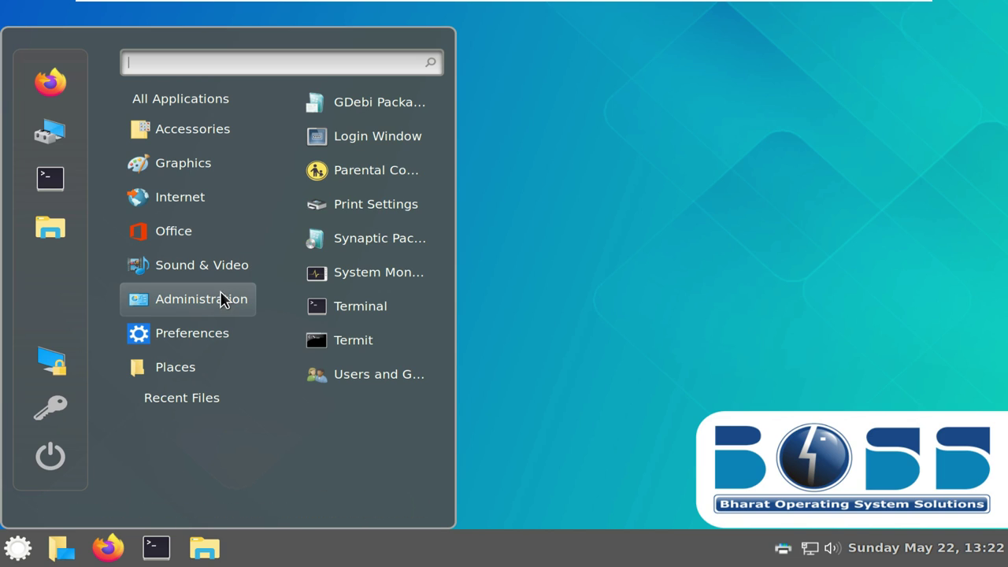
{"action": "mouse_move", "coordinate": [252, 326]}
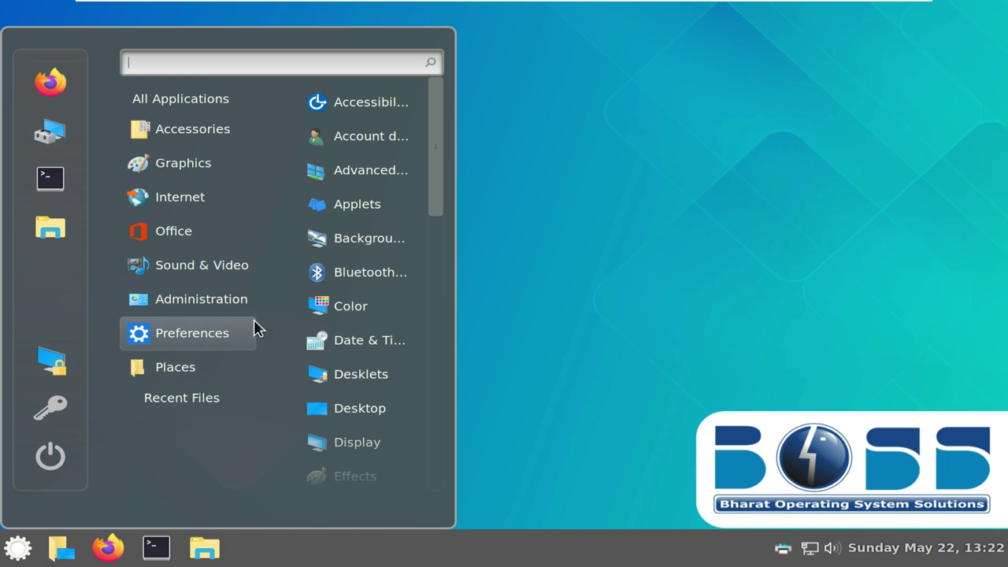
{"action": "left_click_drag", "start_coordinate": [434, 122], "coordinate": [425, 430]}
{"action": "mouse_move", "coordinate": [192, 385]}
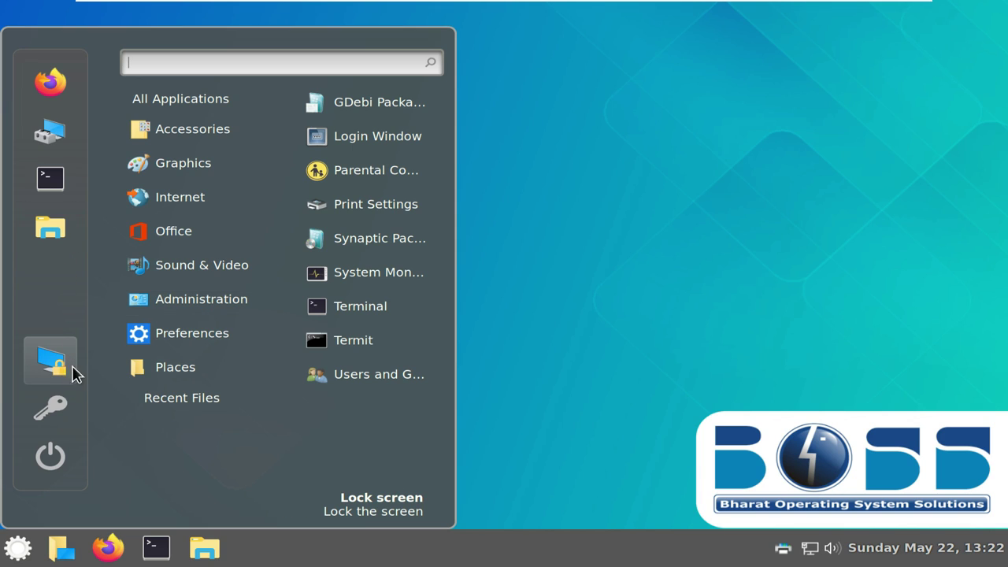
Look through the Desklets download and general settings, close them, and glance at the calendar
{"action": "mouse_move", "coordinate": [193, 334]}
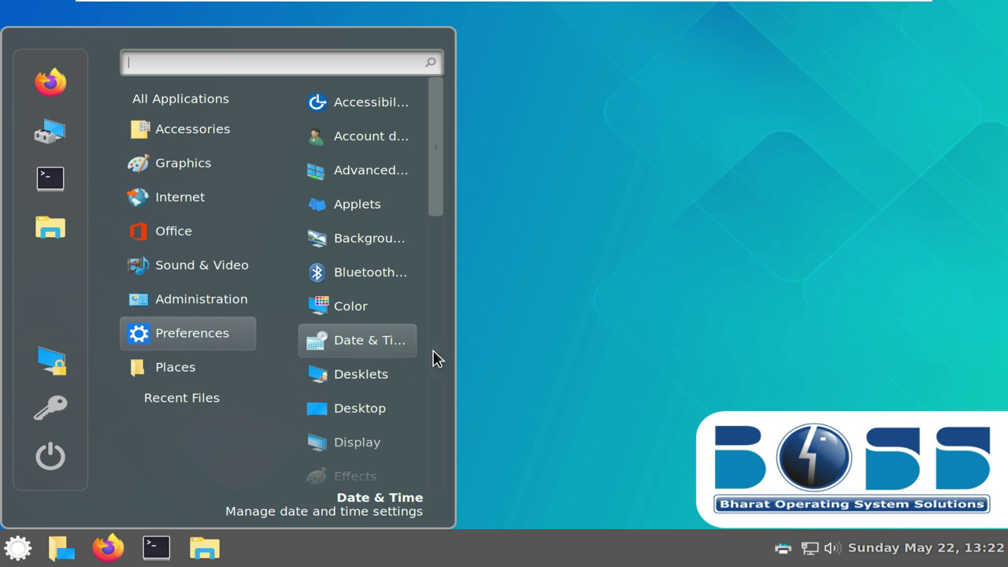
{"action": "left_click", "coordinate": [376, 396]}
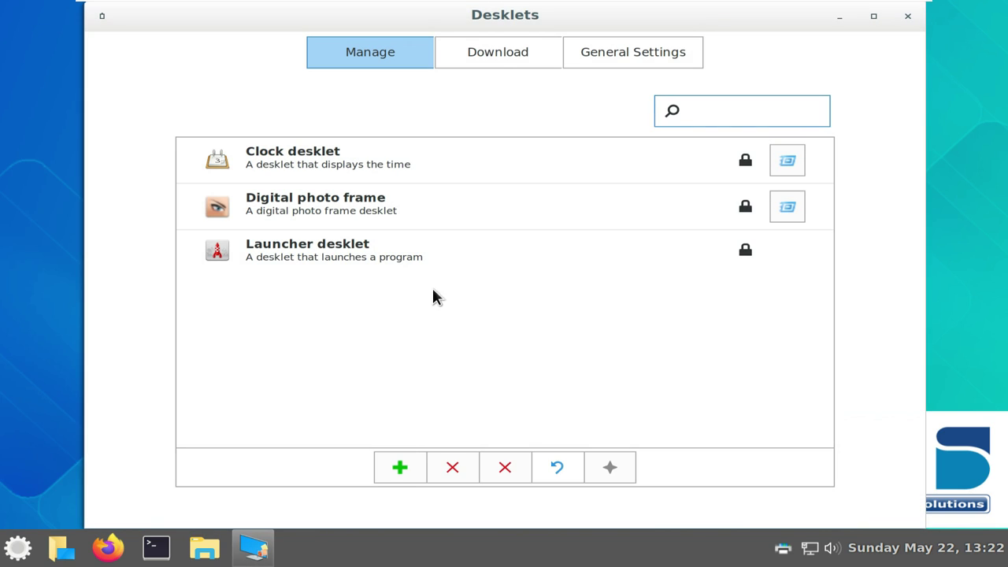
{"action": "left_click", "coordinate": [494, 57]}
{"action": "left_click", "coordinate": [599, 64]}
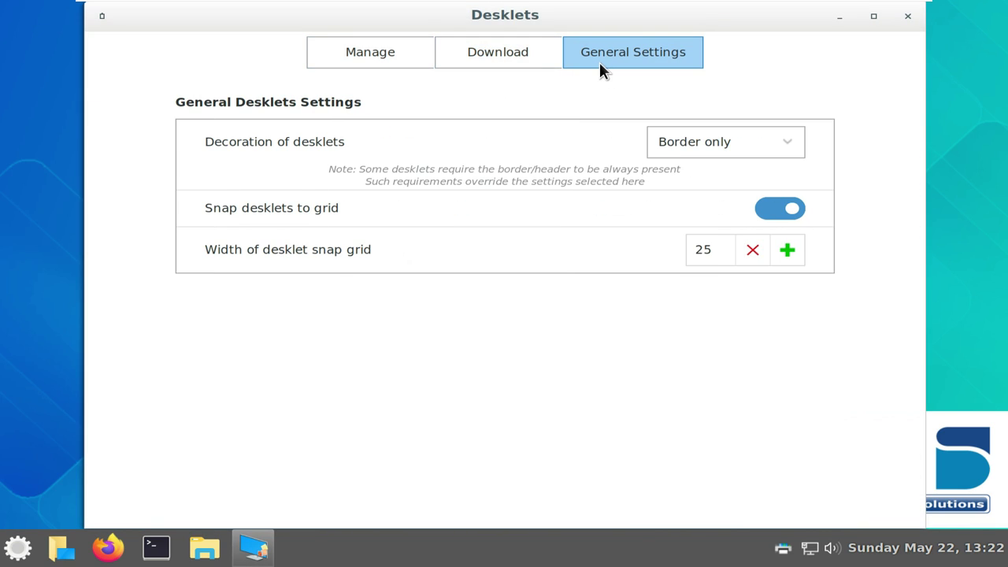
{"action": "left_click", "coordinate": [907, 16]}
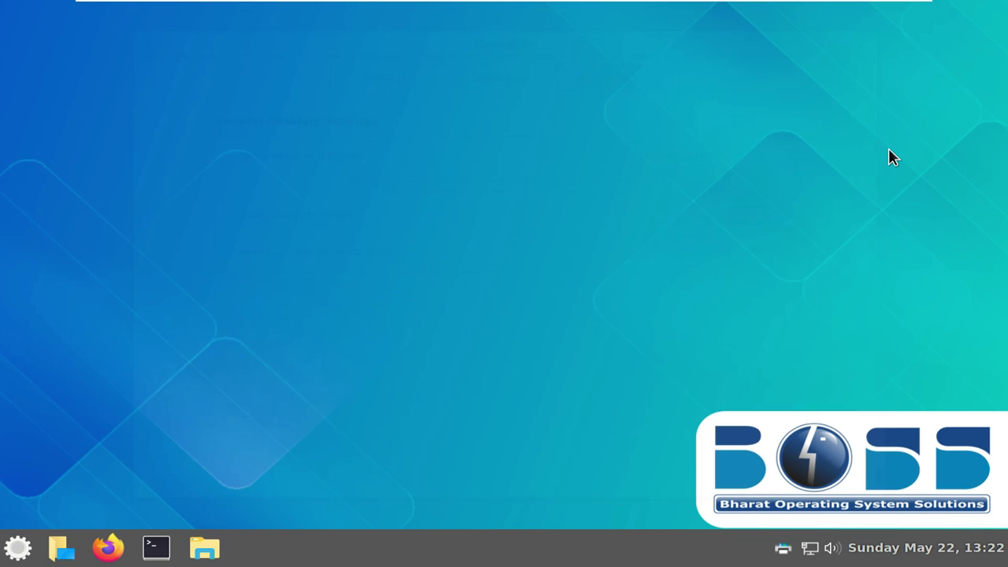
{"action": "left_click", "coordinate": [931, 547]}
{"action": "left_click", "coordinate": [676, 347]}
Review the Sound settings' Input, Sounds, Applications and Settings tabs, close them, and show the Wired network status
{"action": "left_click", "coordinate": [832, 547]}
{"action": "left_click", "coordinate": [787, 502]}
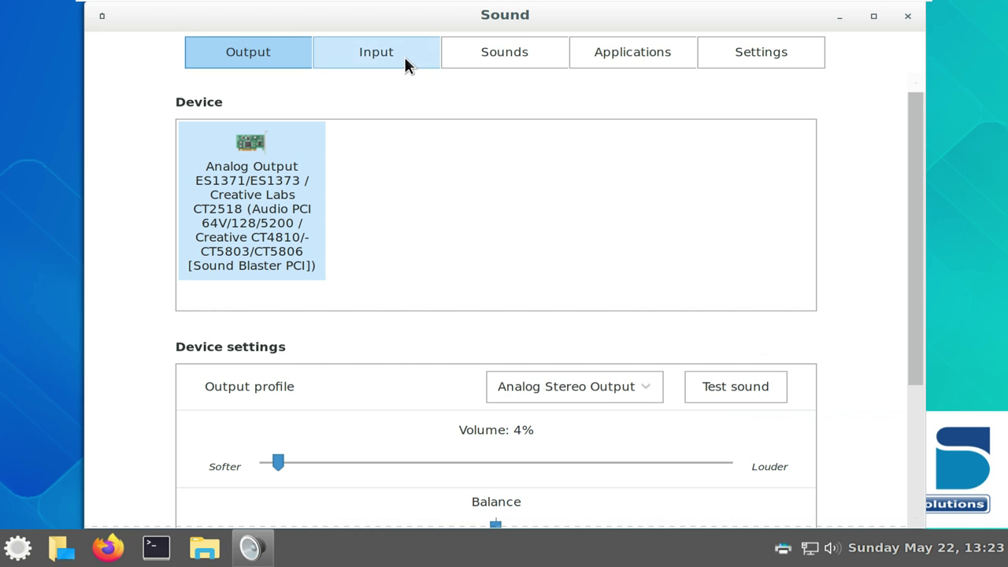
{"action": "left_click", "coordinate": [405, 55]}
{"action": "left_click", "coordinate": [474, 53]}
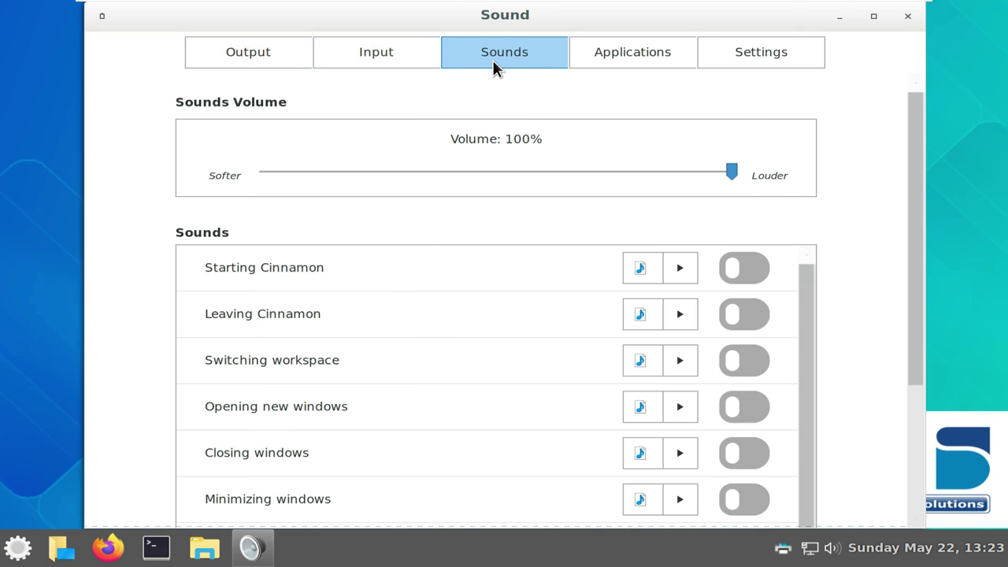
{"action": "left_click", "coordinate": [591, 54]}
{"action": "left_click", "coordinate": [720, 50]}
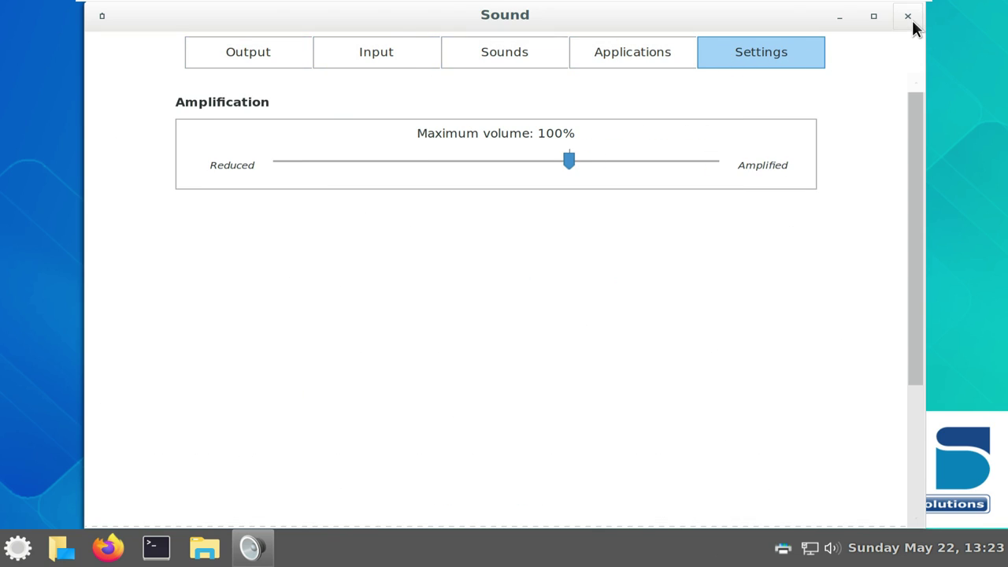
{"action": "left_click", "coordinate": [909, 18]}
{"action": "left_click", "coordinate": [811, 551]}
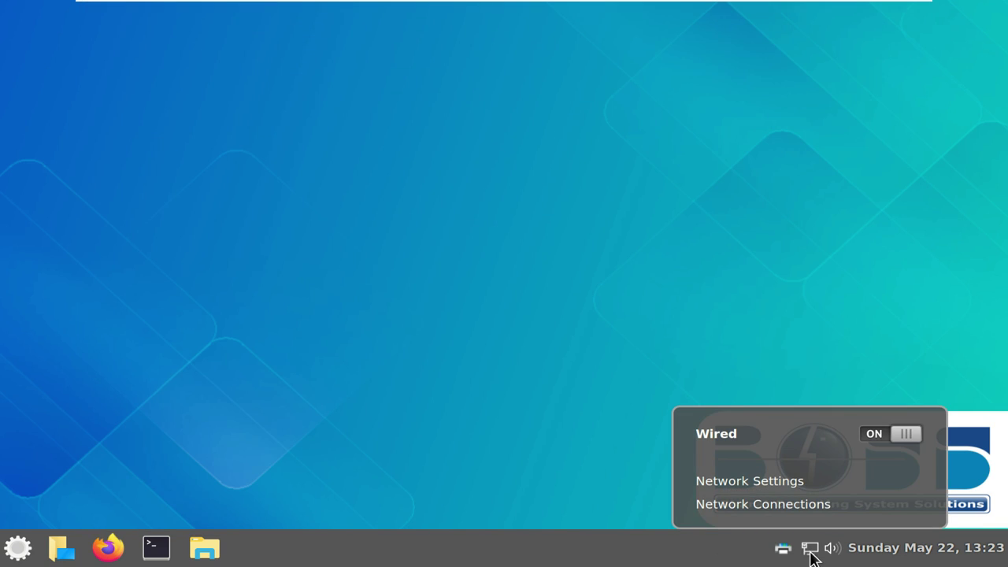
Dismiss the network popup and view the printers applet's About information
{"action": "left_click", "coordinate": [763, 325]}
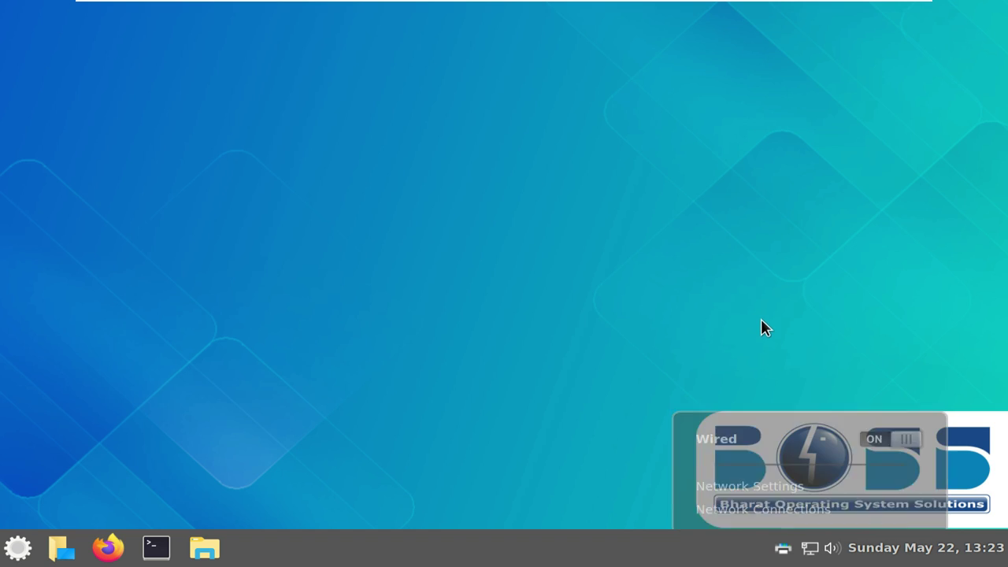
{"action": "right_click", "coordinate": [785, 549]}
{"action": "left_click", "coordinate": [773, 464]}
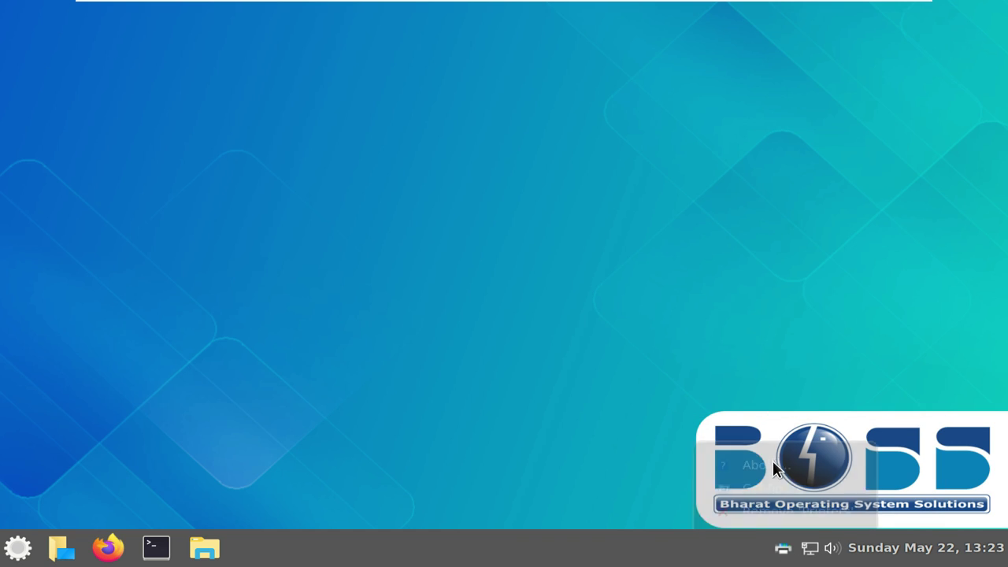
{"action": "left_click", "coordinate": [657, 418]}
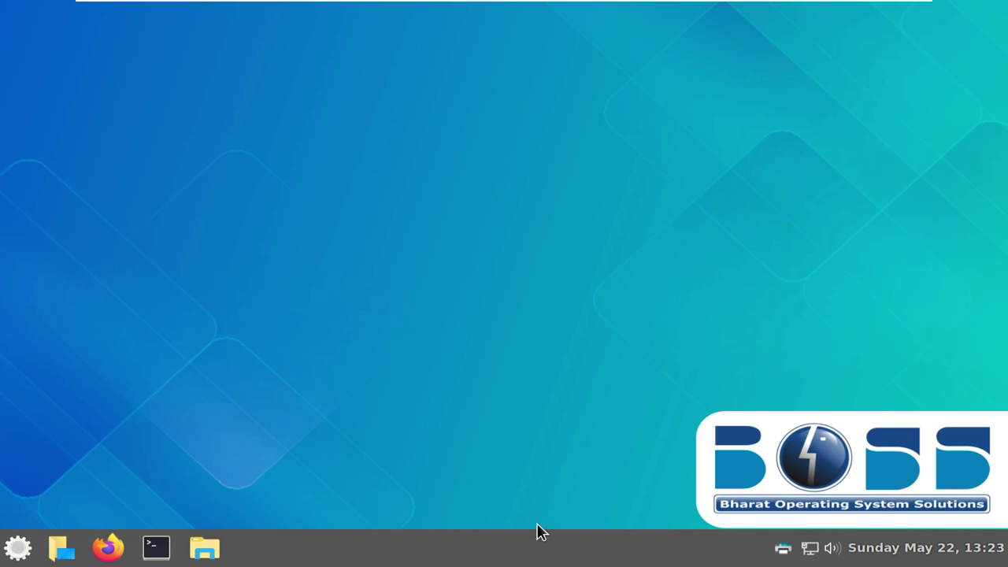
Review Panel settings showing 40 panel height, close them, and open System Settings from the panel
{"action": "right_click", "coordinate": [537, 537]}
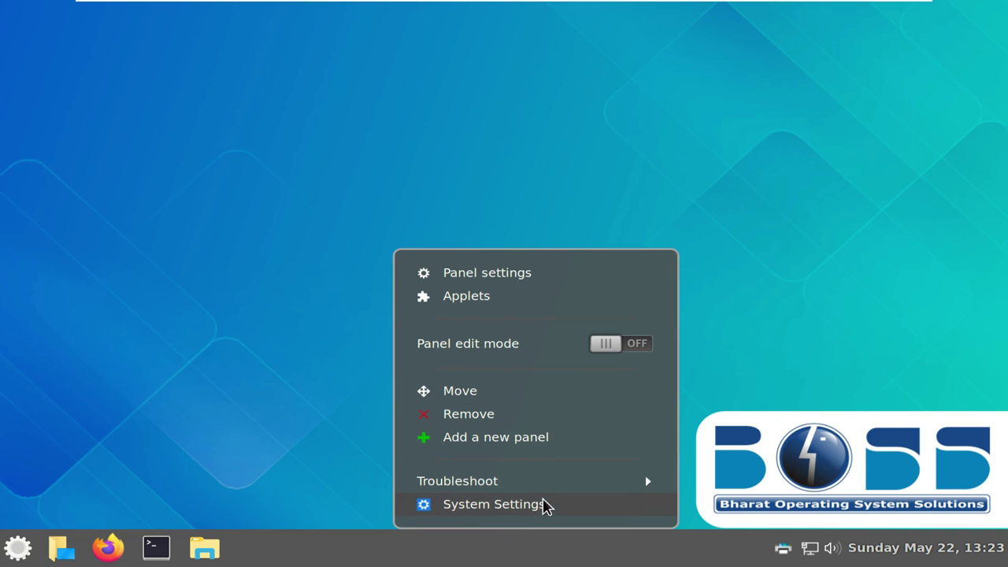
{"action": "left_click", "coordinate": [509, 277]}
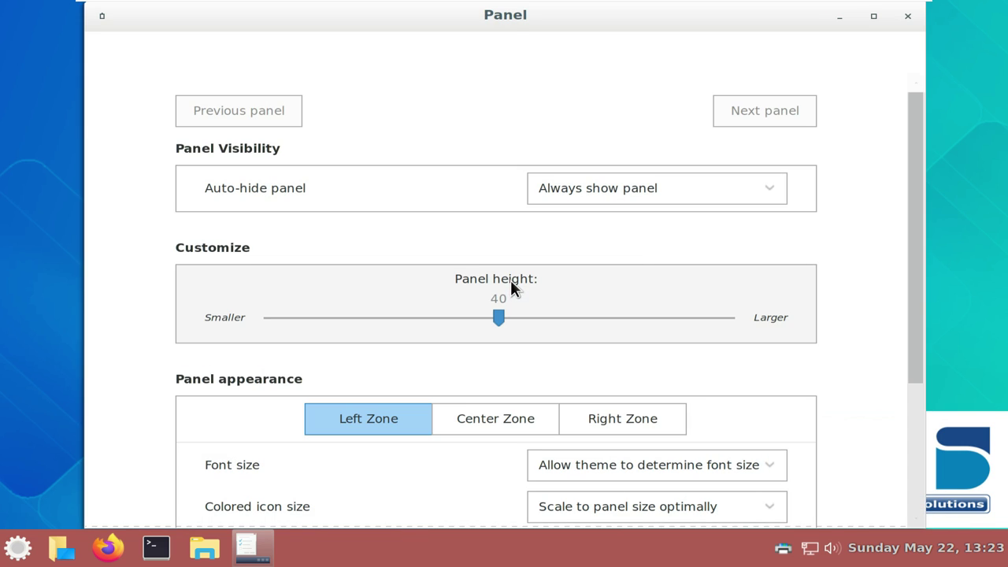
{"action": "left_click_drag", "start_coordinate": [917, 318], "coordinate": [906, 477]}
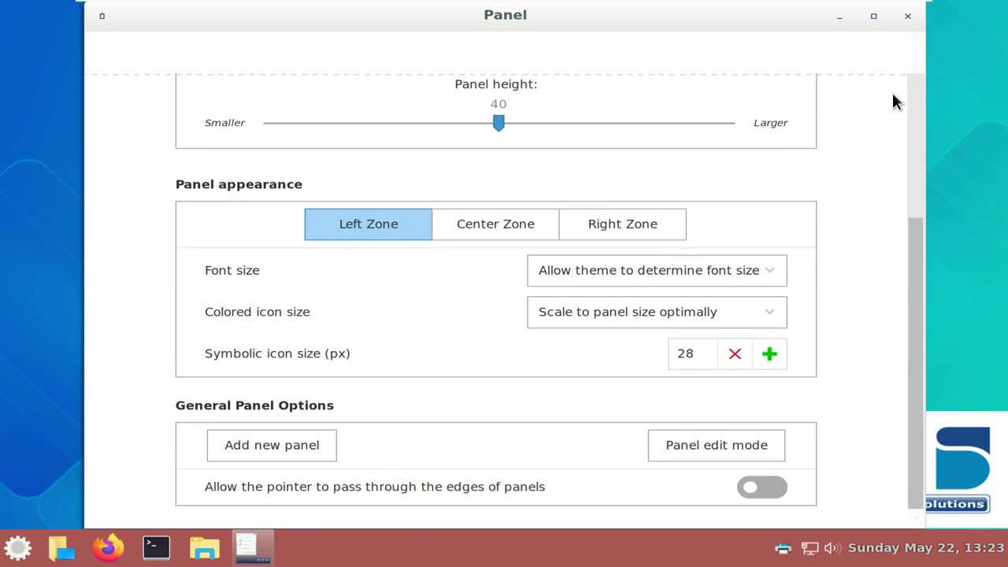
{"action": "left_click", "coordinate": [907, 16]}
{"action": "right_click", "coordinate": [476, 553]}
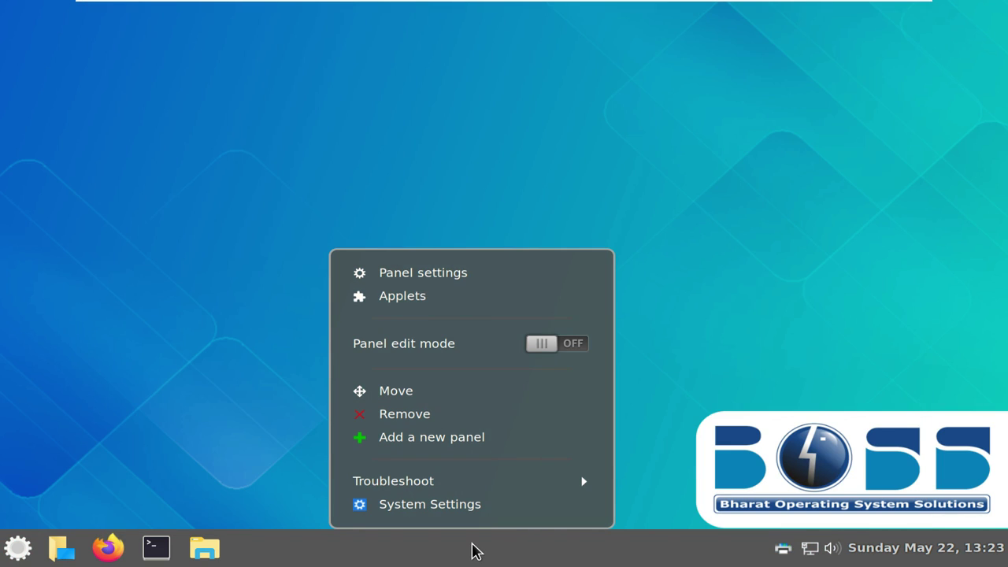
{"action": "left_click", "coordinate": [471, 506]}
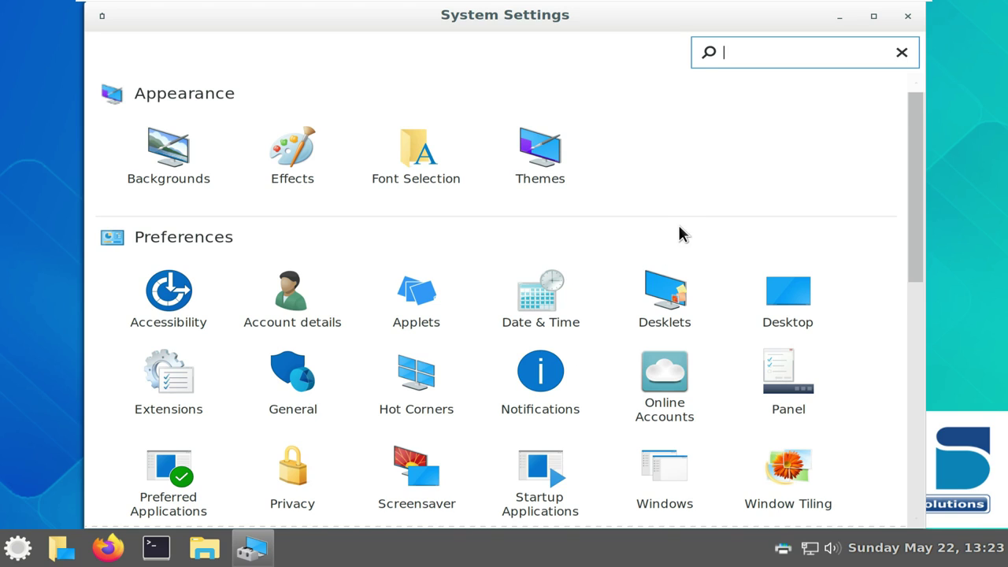
In Backgrounds, try the Light Waves wallpaper and browse the Bluebird collection
{"action": "left_click", "coordinate": [179, 155]}
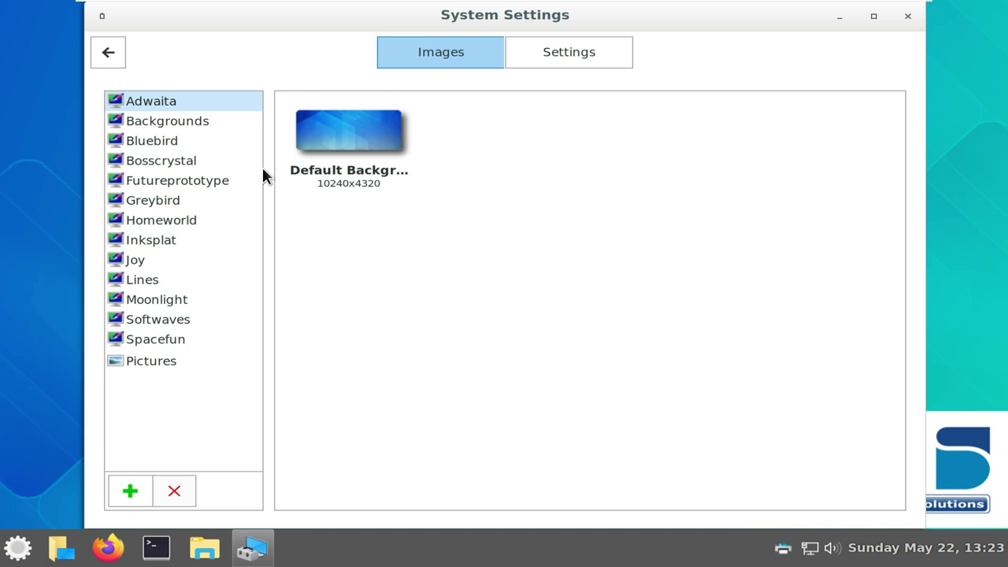
{"action": "left_click", "coordinate": [186, 121]}
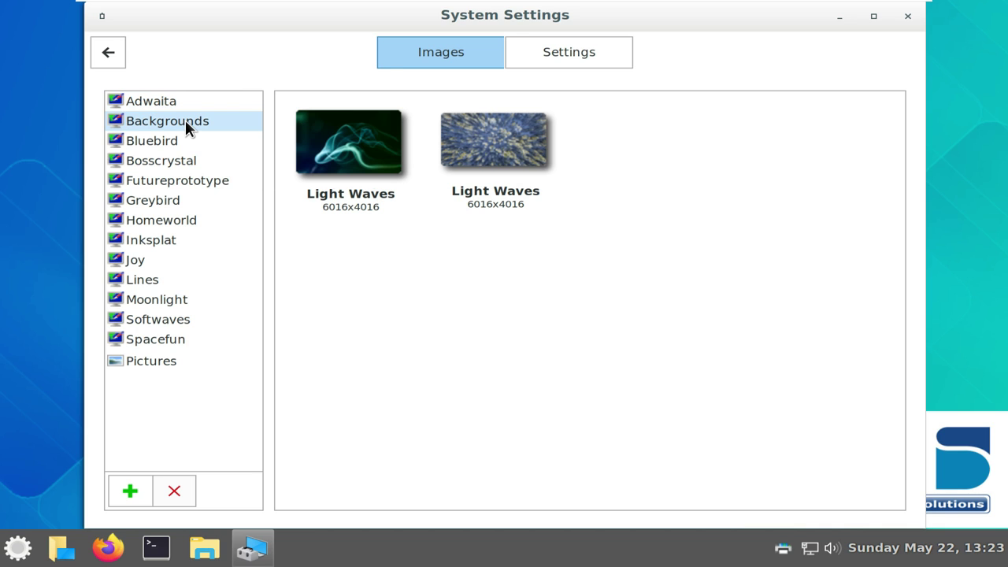
{"action": "left_click", "coordinate": [359, 157]}
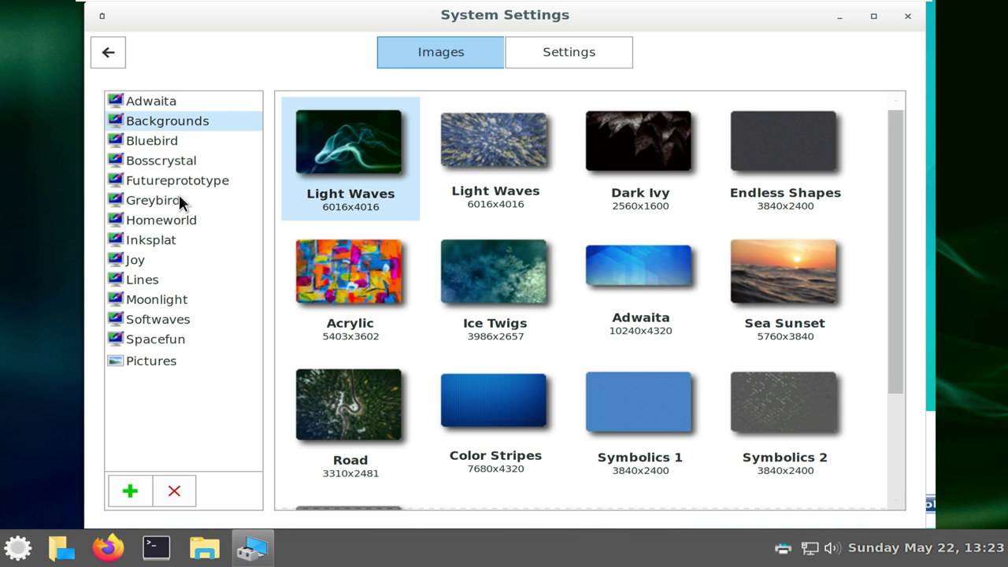
{"action": "left_click", "coordinate": [175, 144]}
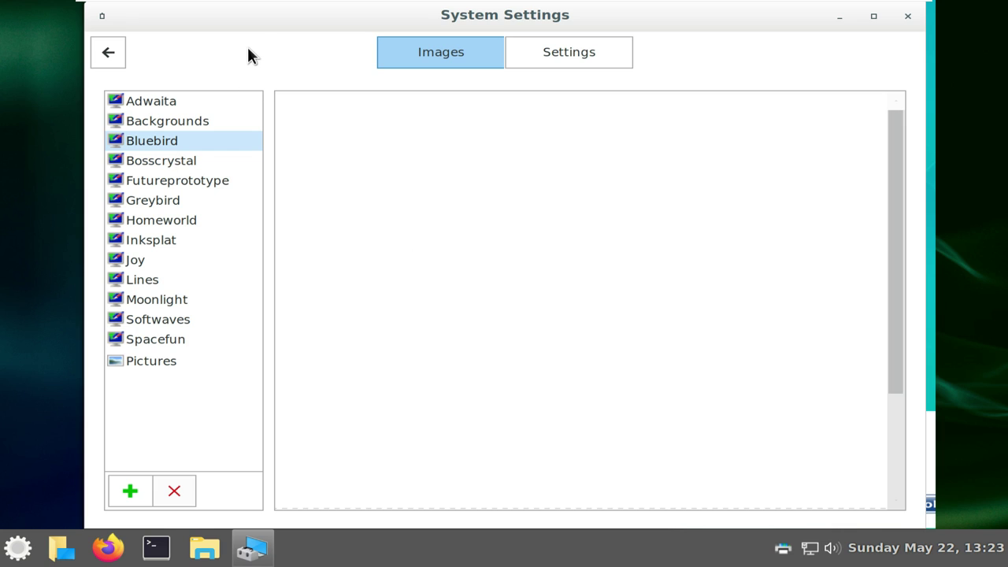
{"action": "left_click_drag", "start_coordinate": [248, 55], "coordinate": [307, 123]}
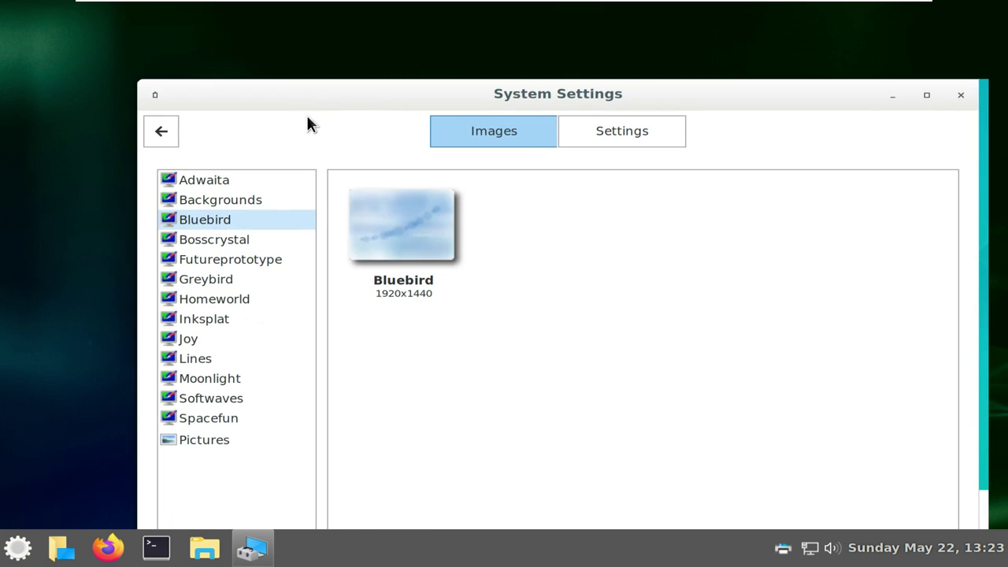
Set the 3840x2160 BOSS Crystal image as wallpaper, then close System Settings
{"action": "left_click", "coordinate": [246, 240]}
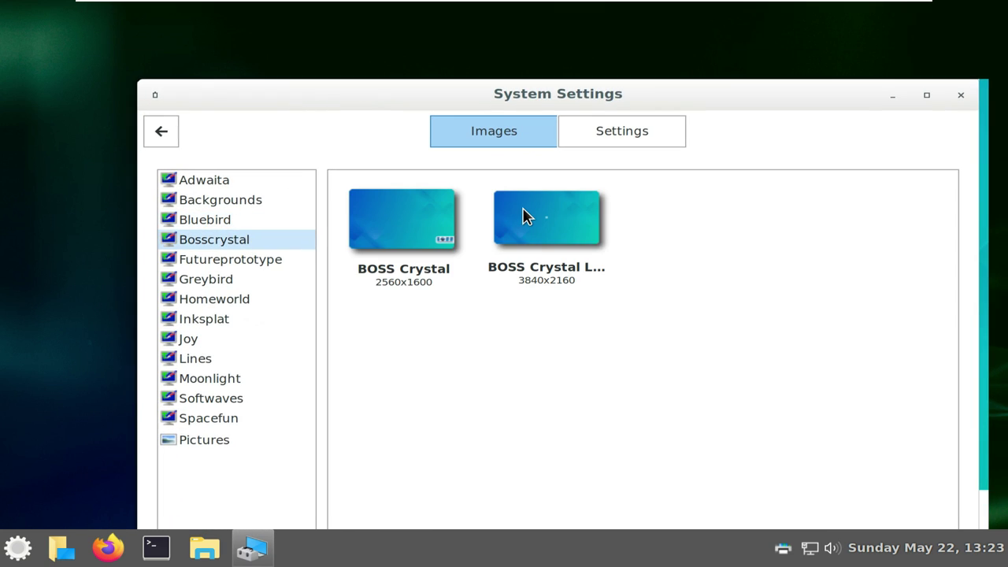
{"action": "left_click", "coordinate": [526, 217]}
{"action": "left_click_drag", "start_coordinate": [470, 105], "coordinate": [408, 65]}
{"action": "left_click", "coordinate": [869, 68]}
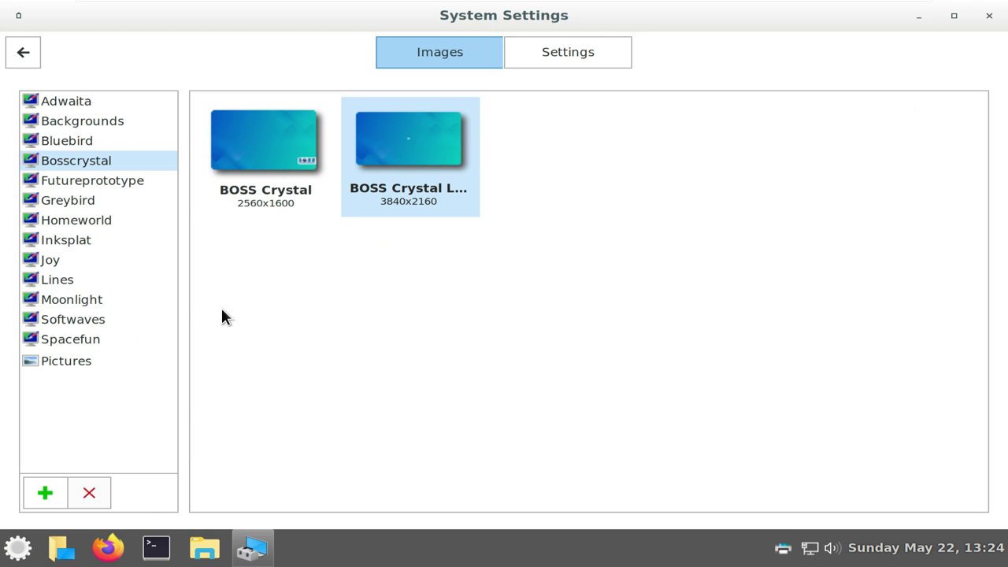
{"action": "left_click", "coordinate": [89, 340]}
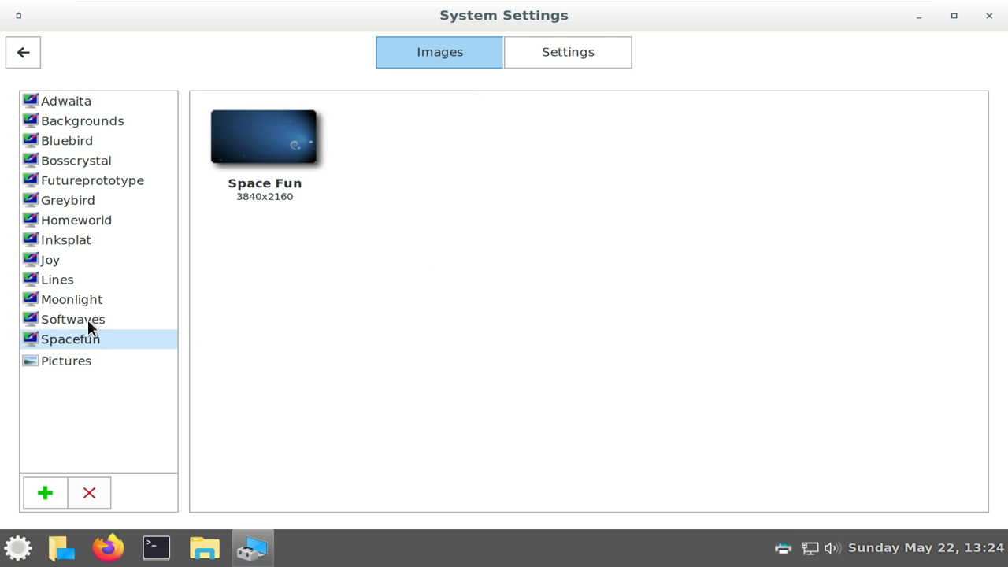
{"action": "left_click", "coordinate": [988, 17]}
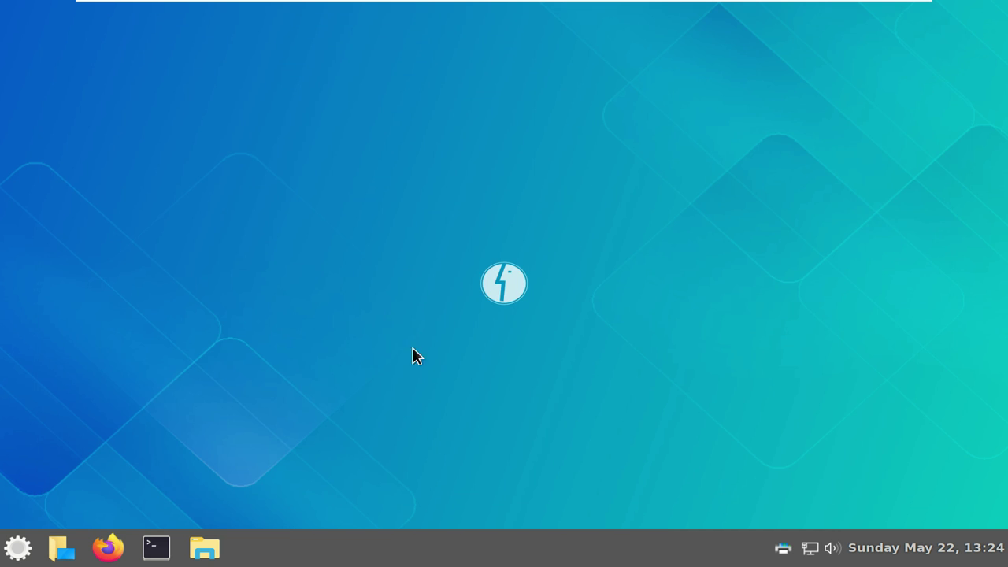
Glance at the desktop Customize layout options, close them, and lock the screen from the menu
{"action": "right_click", "coordinate": [312, 209]}
{"action": "left_click", "coordinate": [376, 385]}
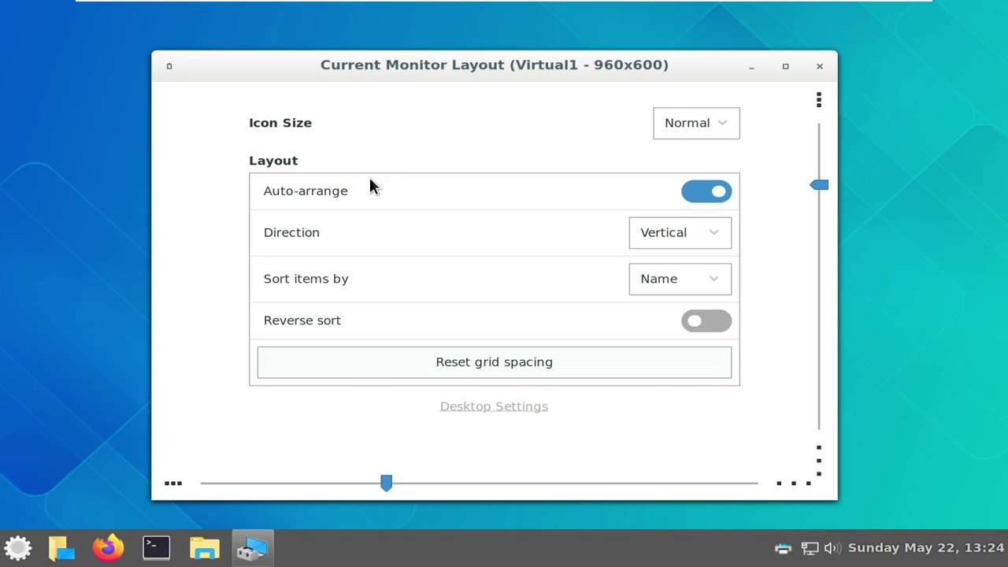
{"action": "left_click", "coordinate": [815, 70]}
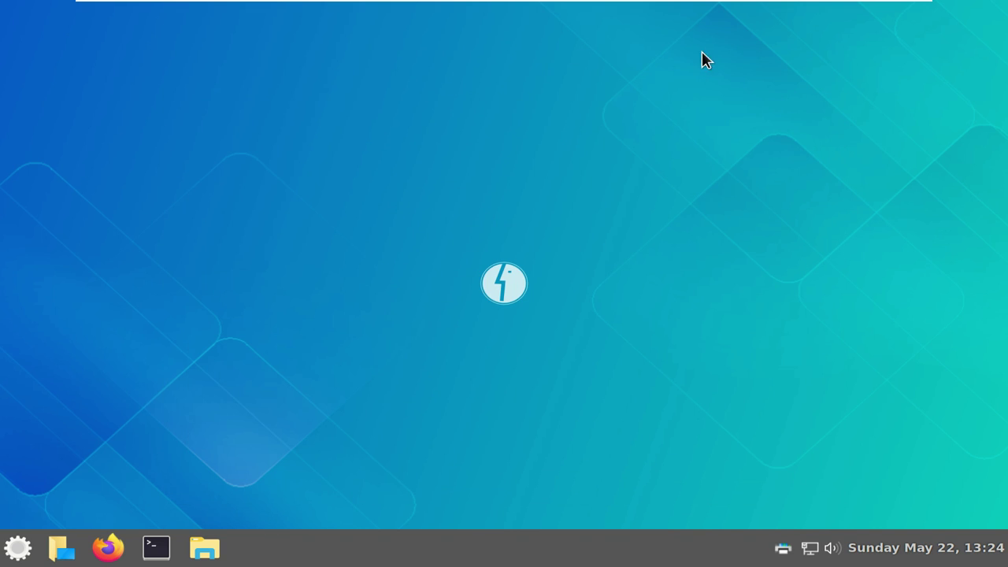
{"action": "left_click", "coordinate": [19, 549]}
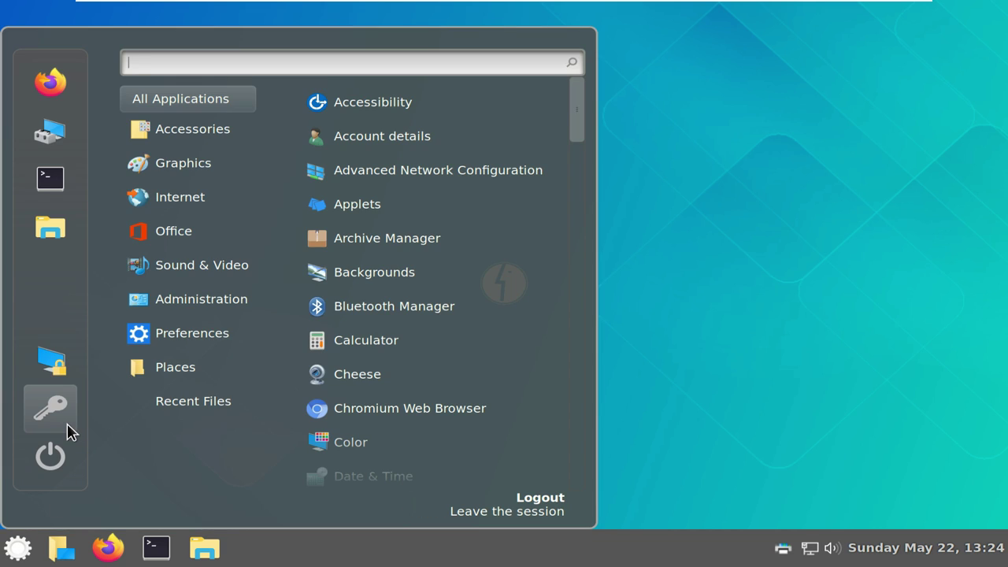
{"action": "left_click", "coordinate": [66, 377]}
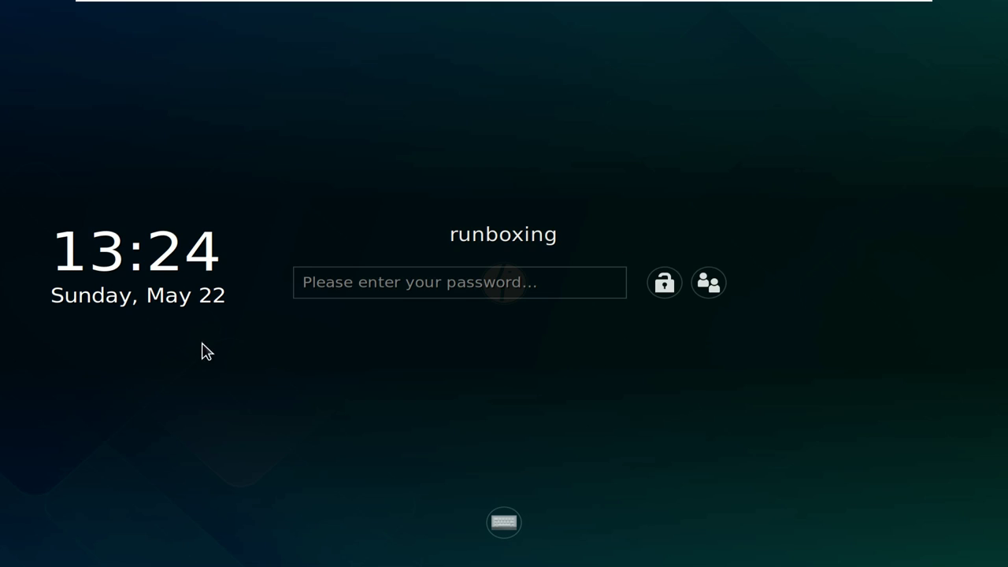
Enter the account password on the on-screen keyboard's 123 layout and unlock the session
{"action": "left_click", "coordinate": [503, 522]}
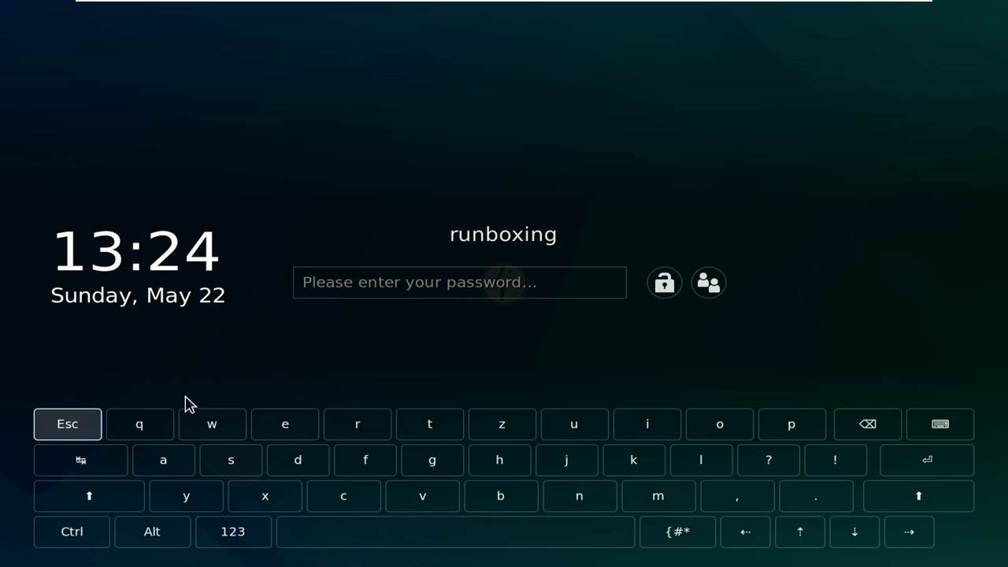
{"action": "left_click", "coordinate": [230, 535]}
{"action": "left_click", "coordinate": [153, 423]}
{"action": "left_click", "coordinate": [214, 425]}
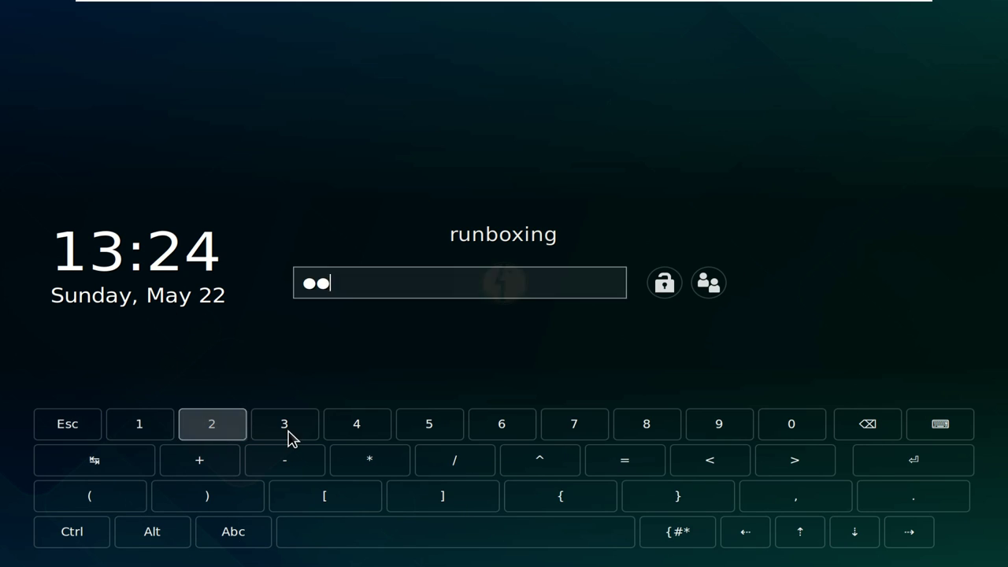
{"action": "left_click", "coordinate": [288, 433]}
{"action": "left_click", "coordinate": [354, 421]}
{"action": "left_click", "coordinate": [426, 426]}
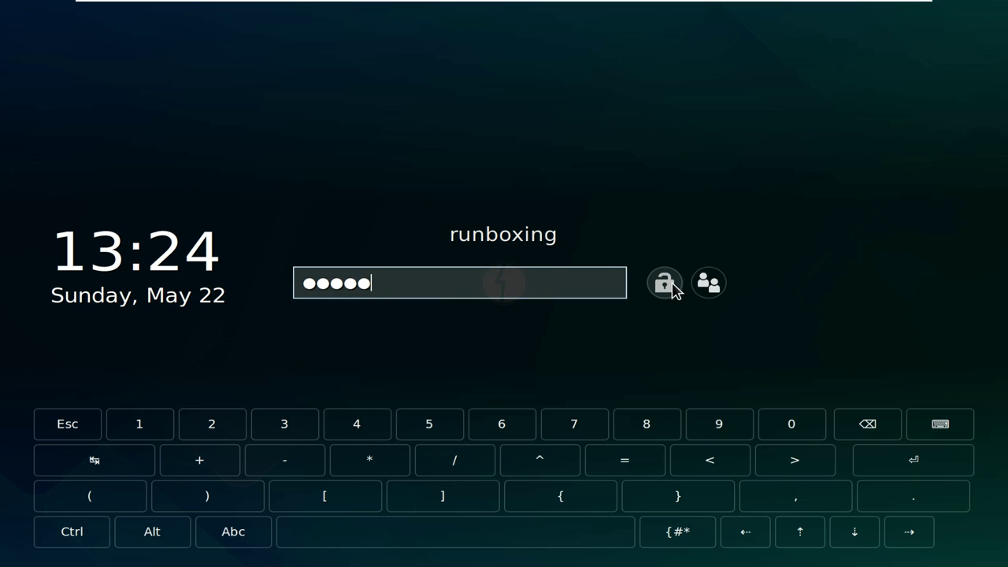
{"action": "left_click", "coordinate": [664, 288]}
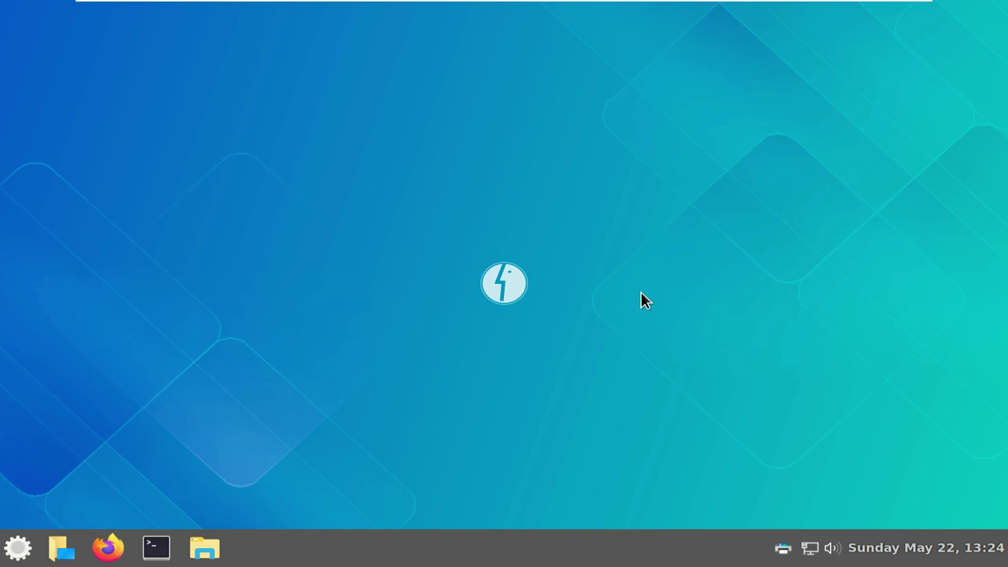
Browse the application menu's categories down to Internet, showing Chromium and Firefox Web Browser
{"action": "left_click", "coordinate": [18, 548]}
{"action": "mouse_move", "coordinate": [246, 130]}
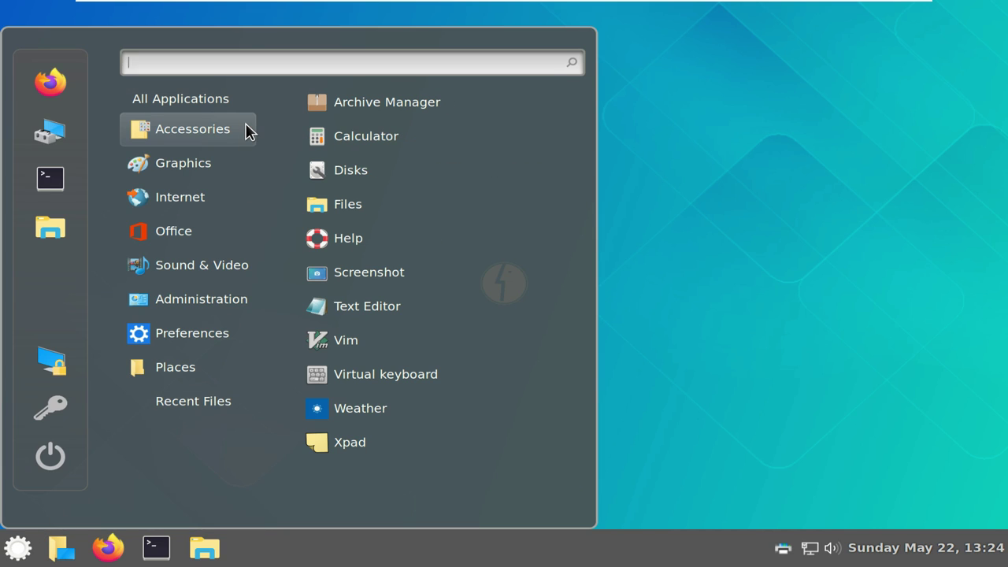
{"action": "mouse_move", "coordinate": [246, 162]}
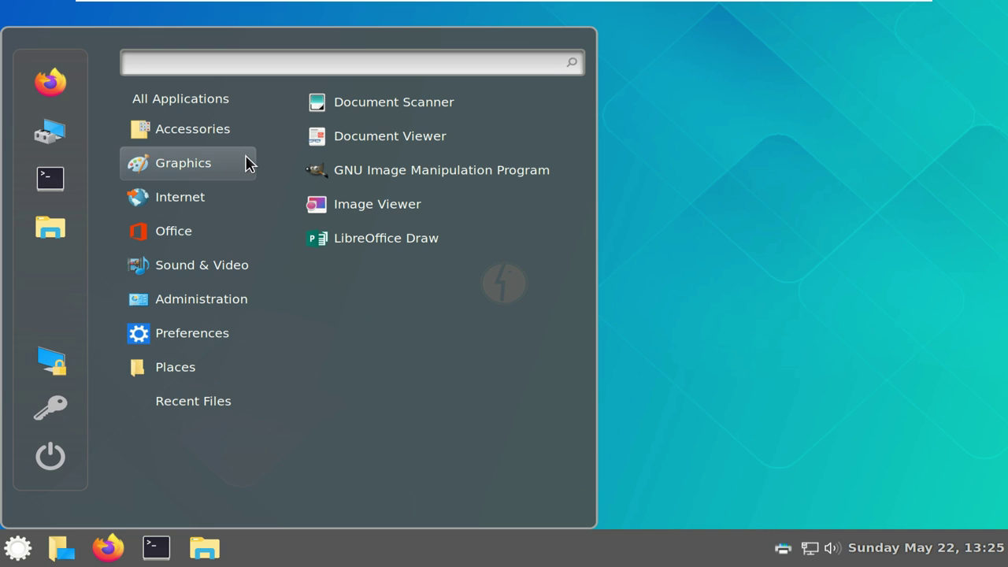
{"action": "mouse_move", "coordinate": [236, 193]}
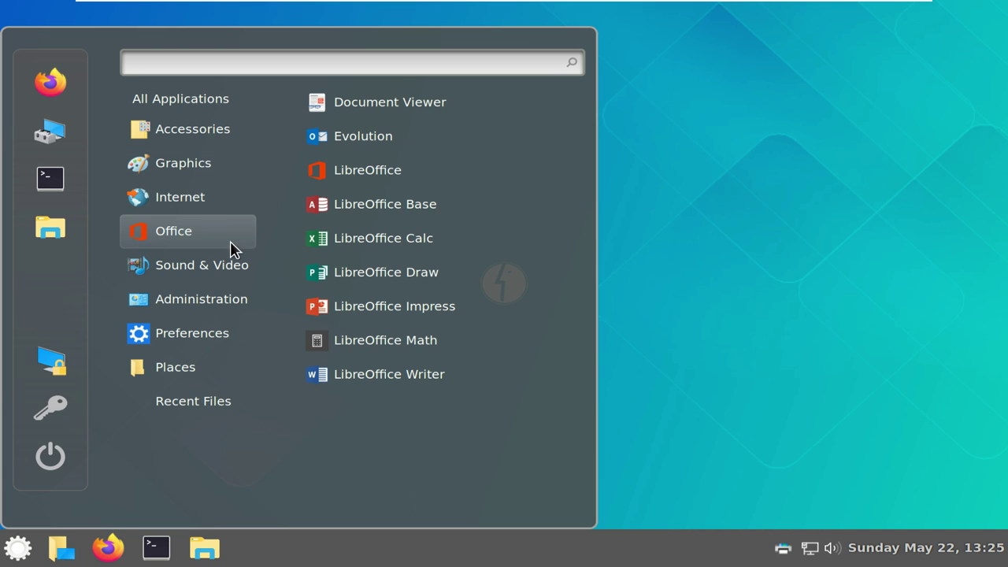
{"action": "mouse_move", "coordinate": [234, 309]}
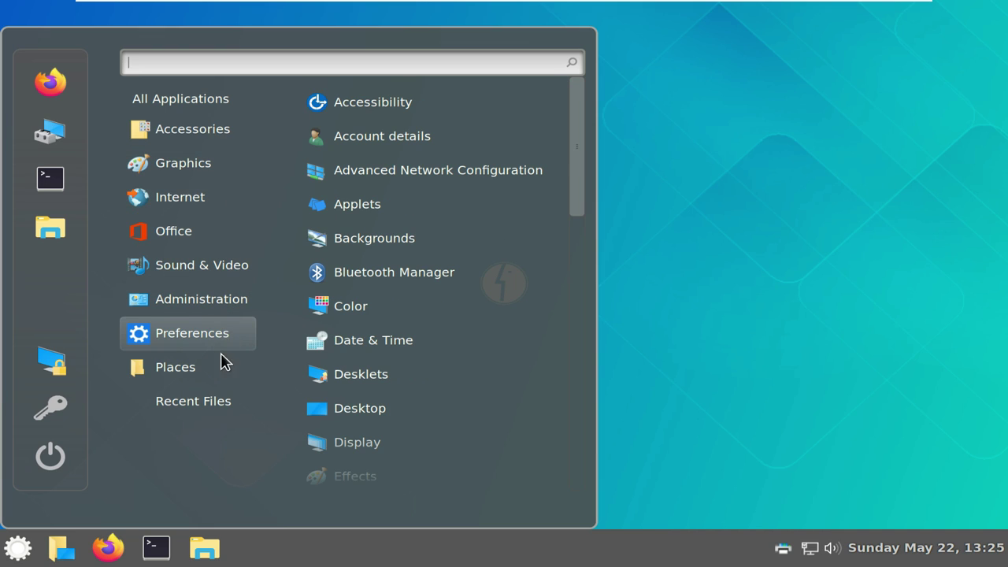
Launch Firefox, closing the extra privacy tab and the update notice
{"action": "mouse_move", "coordinate": [221, 368]}
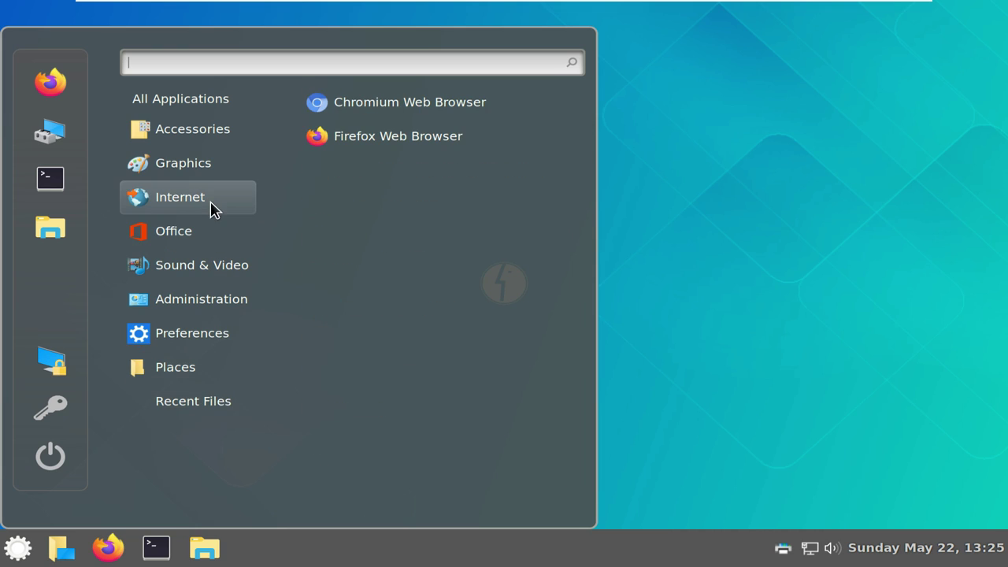
{"action": "left_click", "coordinate": [429, 136]}
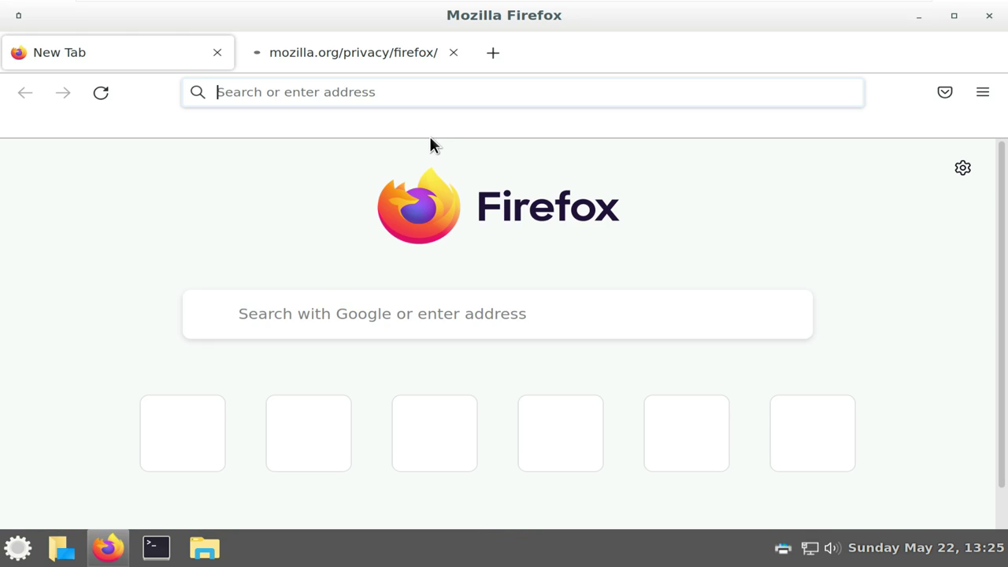
{"action": "left_click", "coordinate": [452, 53]}
{"action": "left_click", "coordinate": [838, 225]}
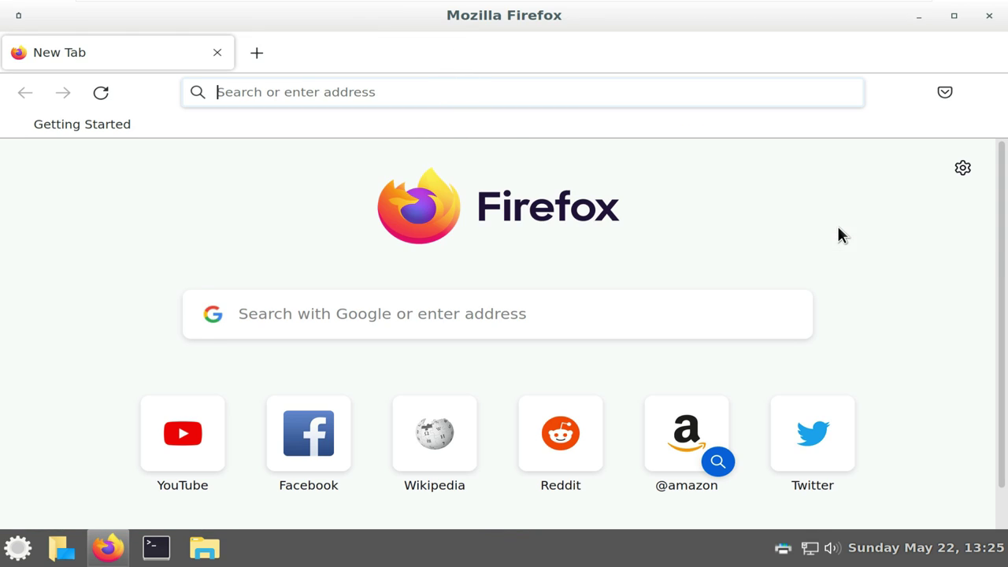
Check the version 97.0.1 (64-bit) in Help > About Firefox, then close that window
{"action": "left_click", "coordinate": [982, 92]}
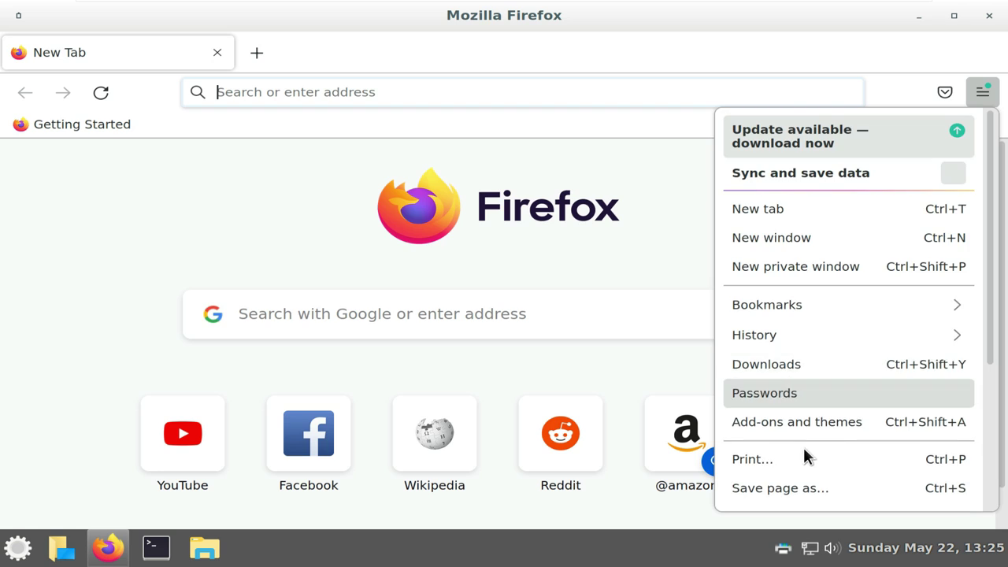
{"action": "scroll", "coordinate": [803, 447], "scroll_direction": "down", "scroll_amount": 3}
{"action": "left_click", "coordinate": [791, 455]}
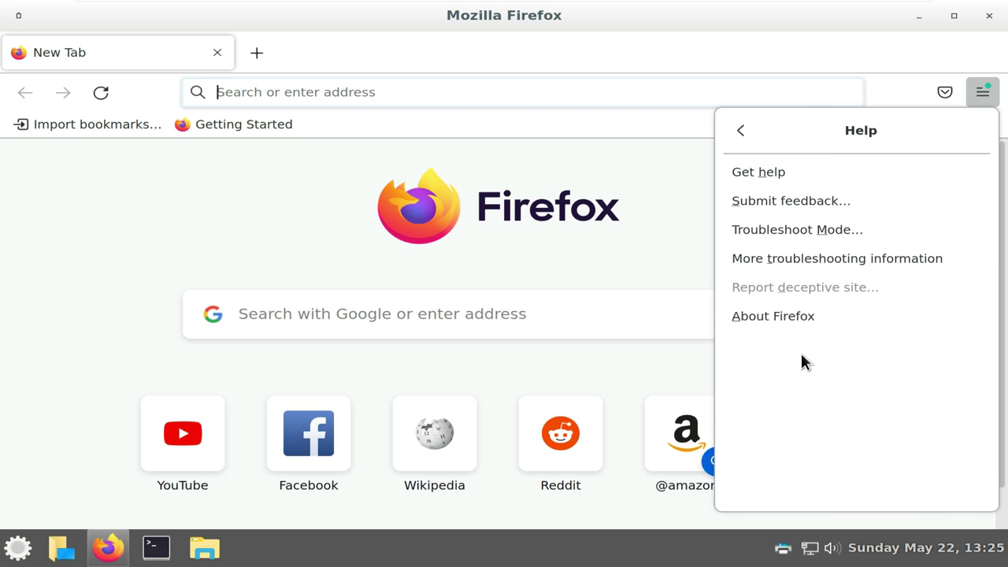
{"action": "left_click", "coordinate": [803, 324]}
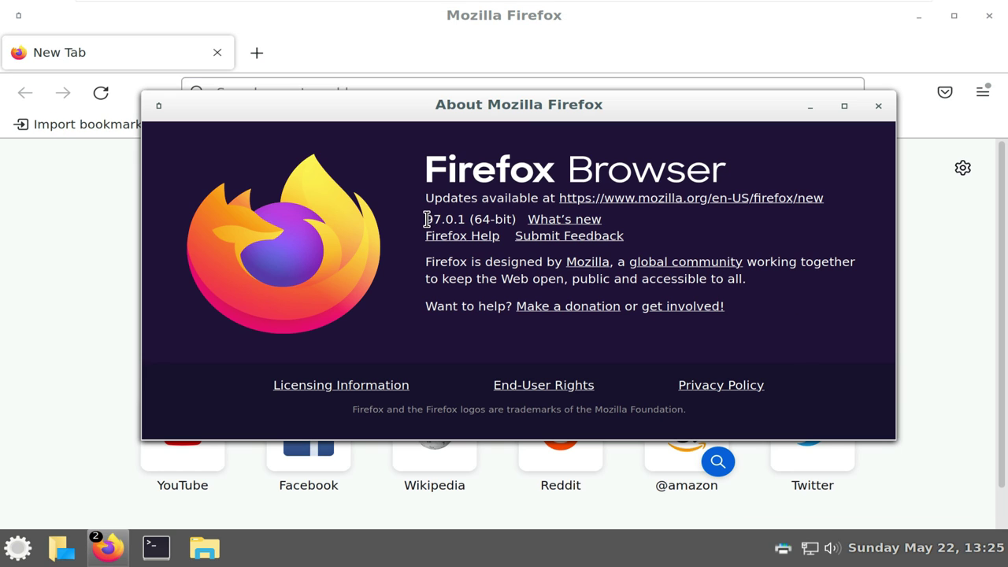
{"action": "left_click_drag", "start_coordinate": [426, 218], "coordinate": [517, 221]}
{"action": "left_click", "coordinate": [879, 106]}
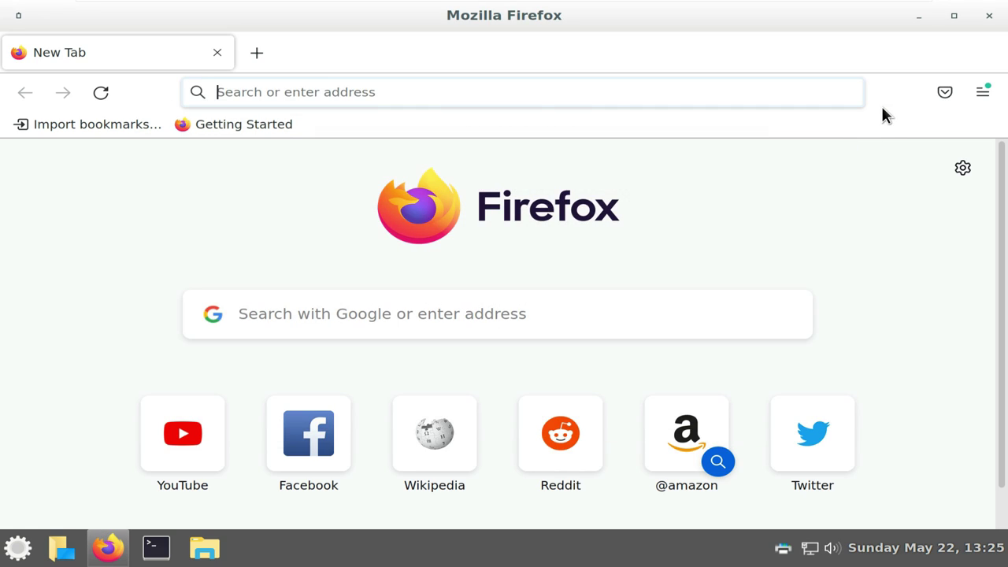
Search Google for bosslinux and open the 'BOSS Linux: Home' result
{"action": "left_click", "coordinate": [343, 93]}
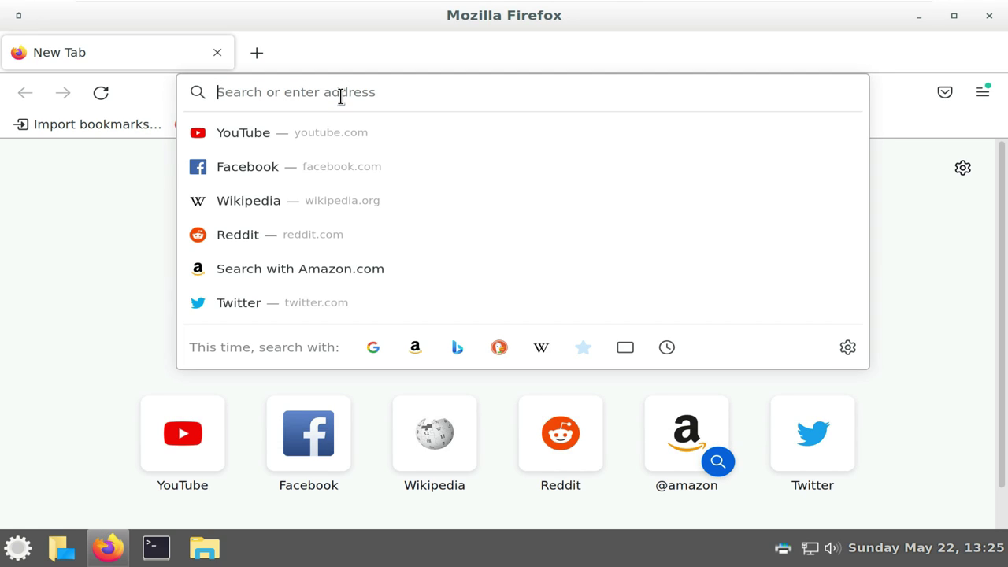
{"action": "type", "text": "bosslinux"}
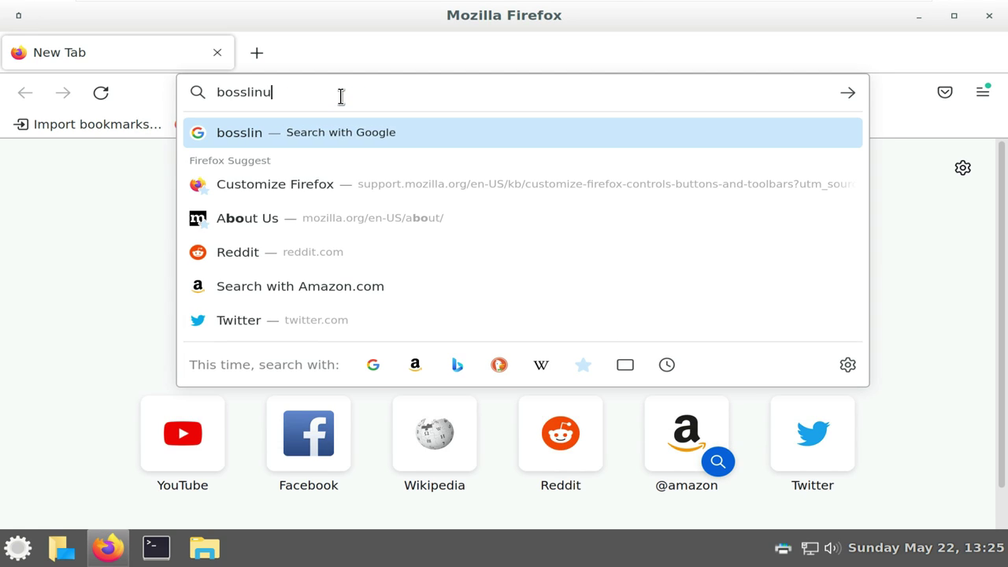
{"action": "key", "text": "Return"}
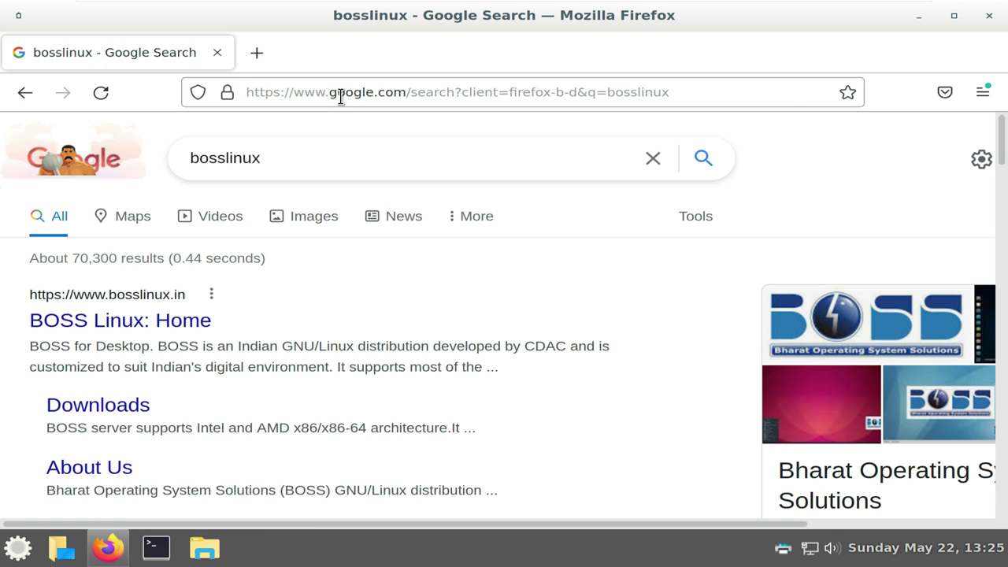
{"action": "left_click", "coordinate": [202, 323]}
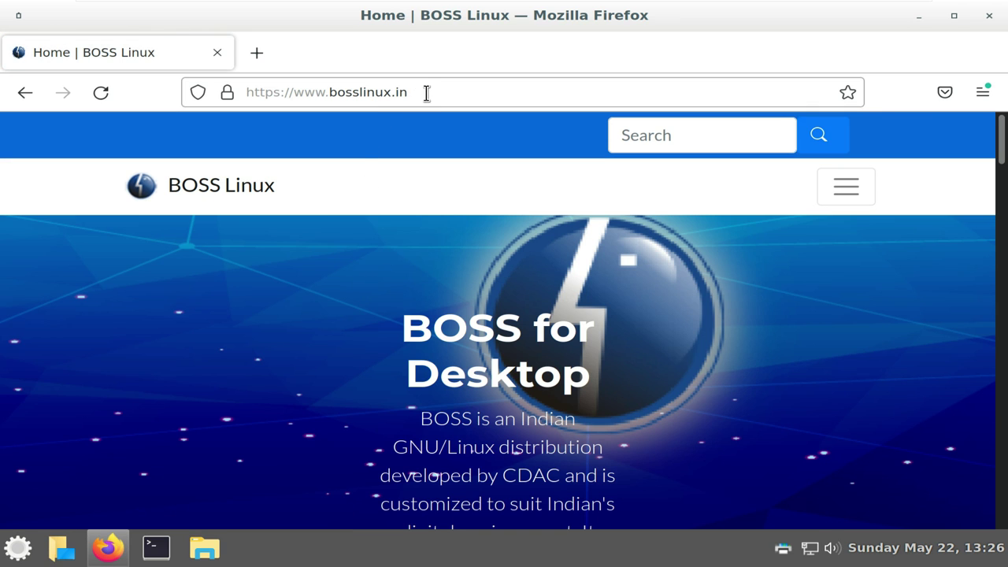
Scroll through the bosslinux.in home page, then go to Downloads from the navbar menu
{"action": "left_click", "coordinate": [426, 93]}
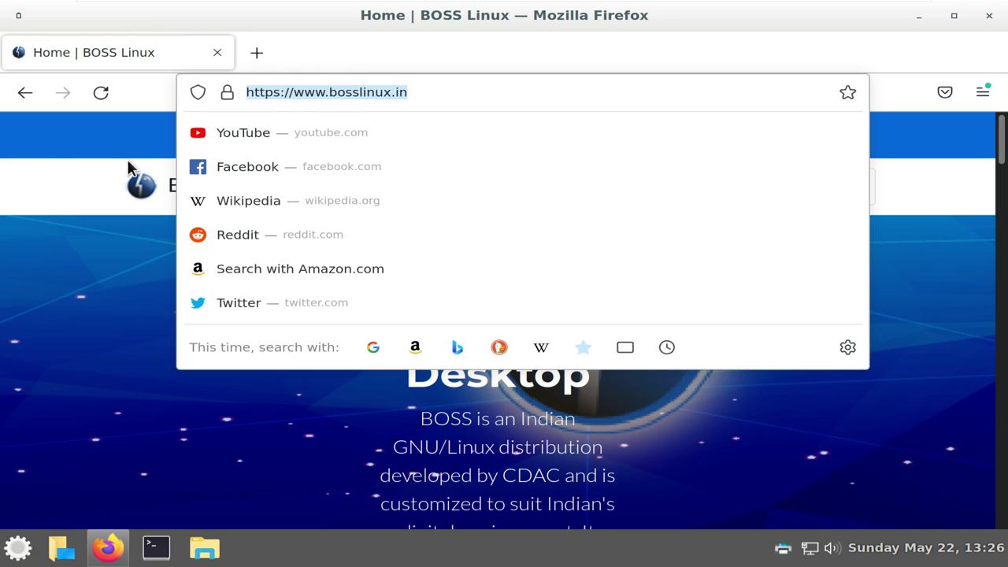
{"action": "left_click", "coordinate": [58, 171]}
{"action": "scroll", "coordinate": [456, 268], "scroll_direction": "down", "scroll_amount": 10}
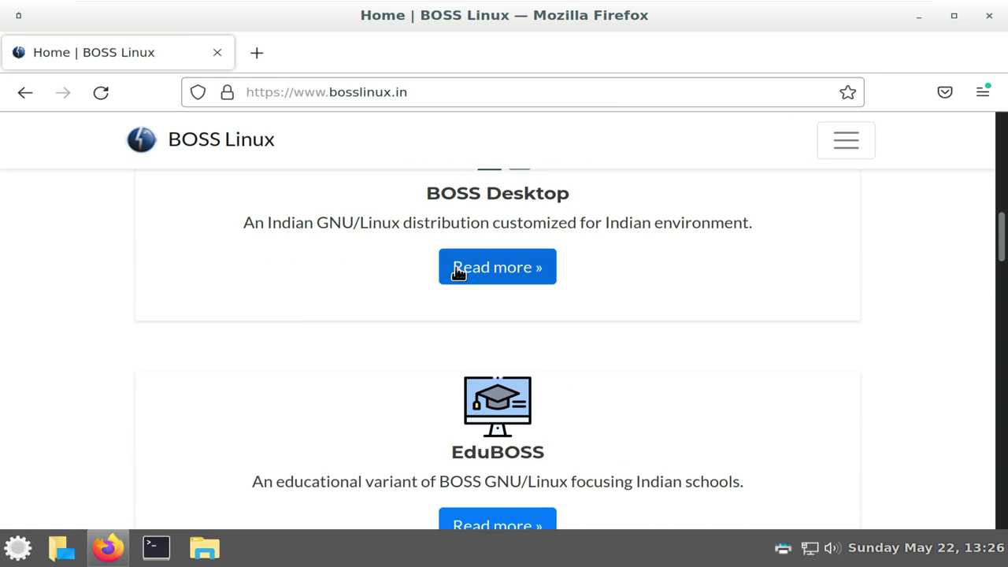
{"action": "scroll", "coordinate": [457, 272], "scroll_direction": "down", "scroll_amount": 4}
{"action": "scroll", "coordinate": [457, 275], "scroll_direction": "up", "scroll_amount": 2}
{"action": "scroll", "coordinate": [742, 276], "scroll_direction": "down", "scroll_amount": 5}
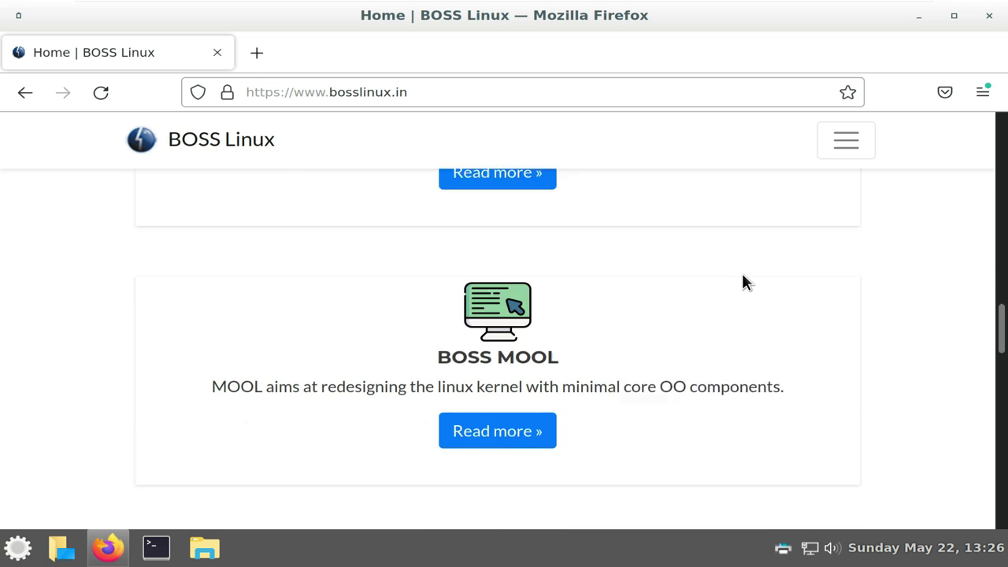
{"action": "scroll", "coordinate": [745, 283], "scroll_direction": "down", "scroll_amount": 6}
{"action": "scroll", "coordinate": [797, 287], "scroll_direction": "down", "scroll_amount": 4}
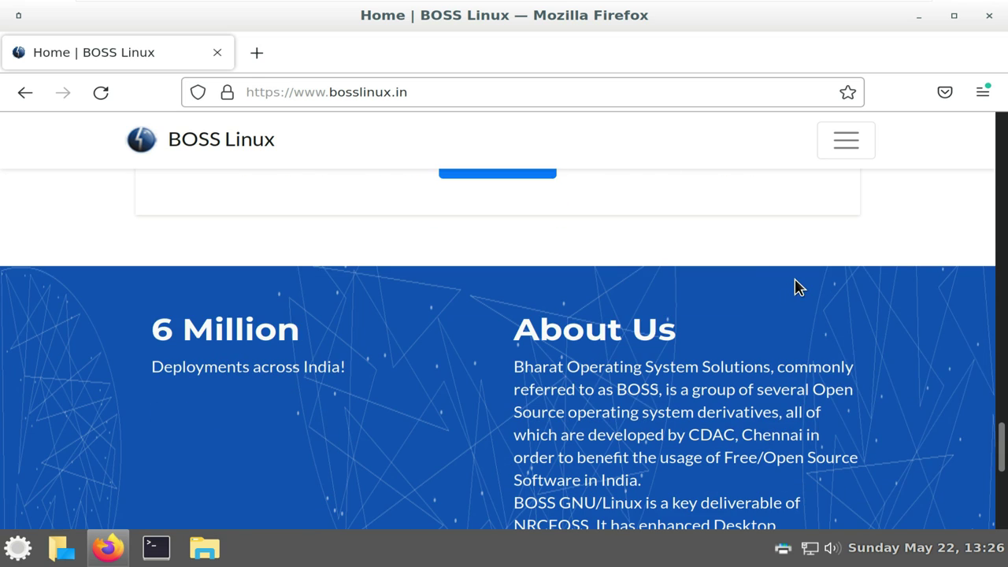
{"action": "scroll", "coordinate": [795, 278], "scroll_direction": "up", "scroll_amount": 5}
{"action": "scroll", "coordinate": [795, 278], "scroll_direction": "down", "scroll_amount": 6}
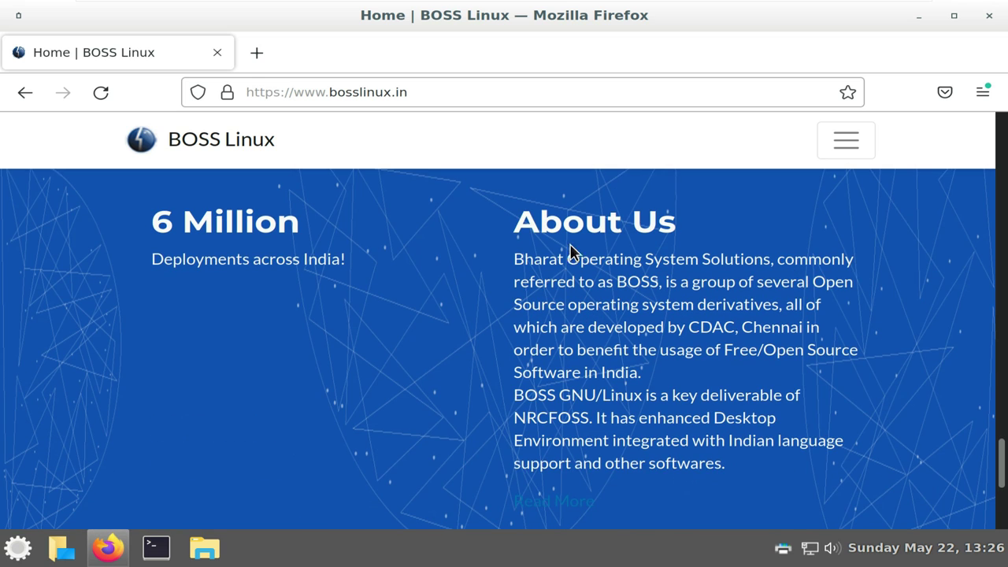
{"action": "left_click_drag", "start_coordinate": [518, 255], "coordinate": [770, 260]}
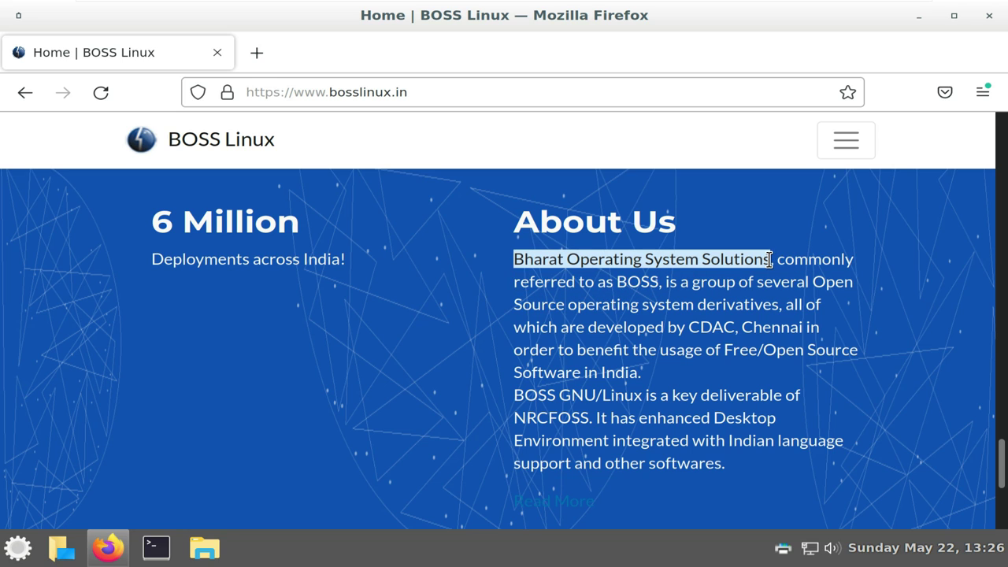
{"action": "scroll", "coordinate": [660, 356], "scroll_direction": "up", "scroll_amount": 15}
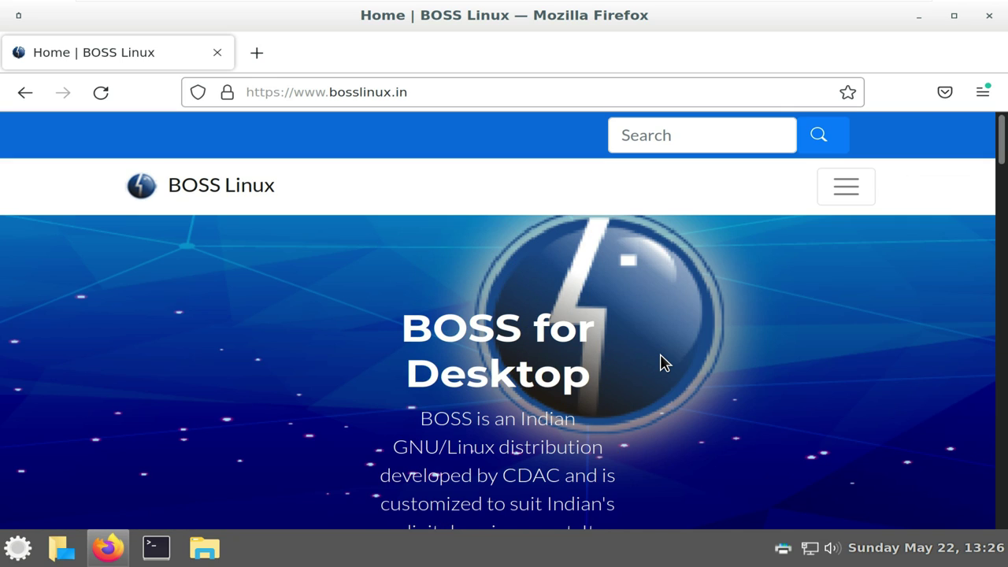
{"action": "left_click", "coordinate": [841, 200]}
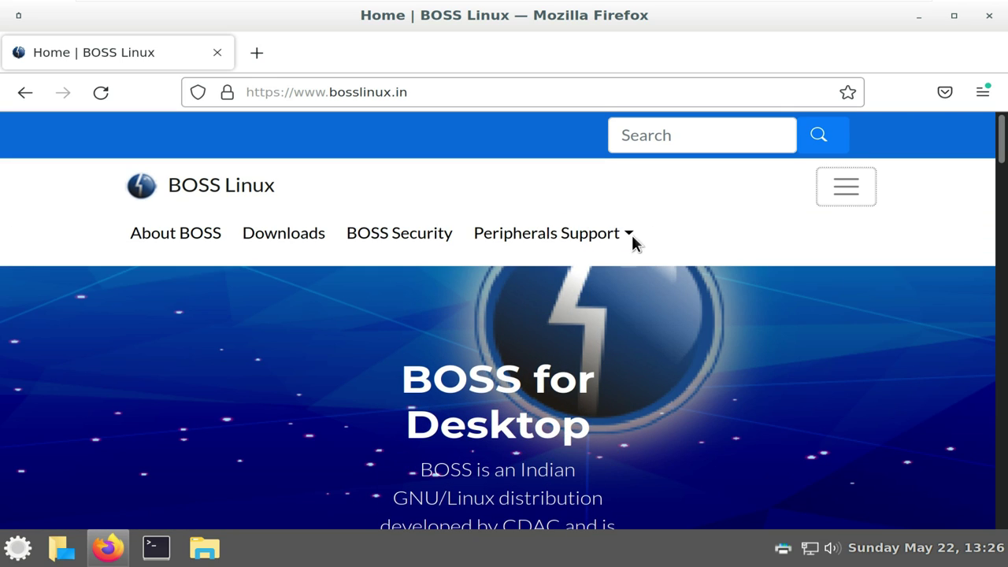
{"action": "left_click", "coordinate": [275, 233]}
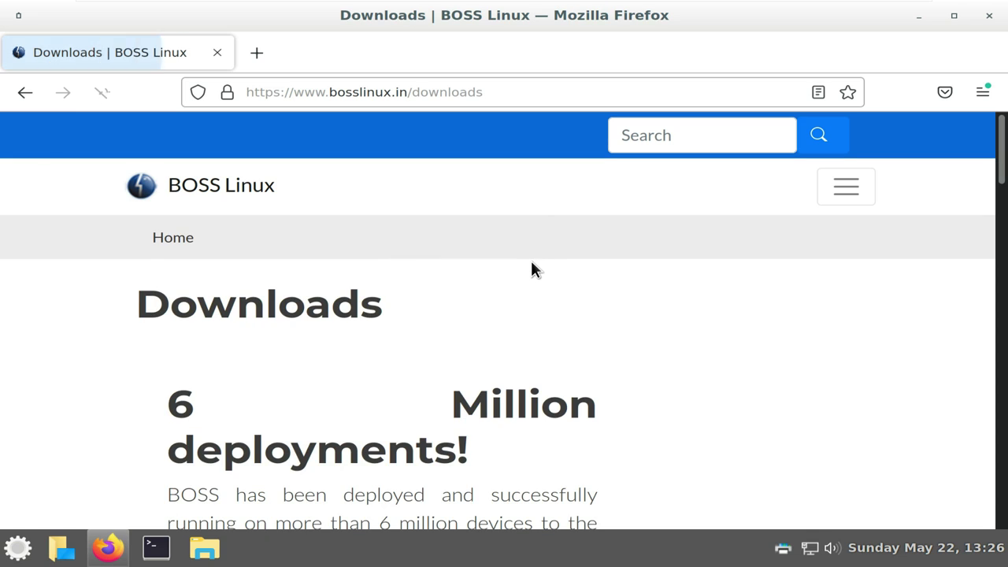
Scroll the Downloads page to the System Requirements section
{"action": "scroll", "coordinate": [532, 264], "scroll_direction": "down", "scroll_amount": 3}
{"action": "scroll", "coordinate": [530, 266], "scroll_direction": "down", "scroll_amount": 3}
{"action": "scroll", "coordinate": [512, 268], "scroll_direction": "up", "scroll_amount": 3}
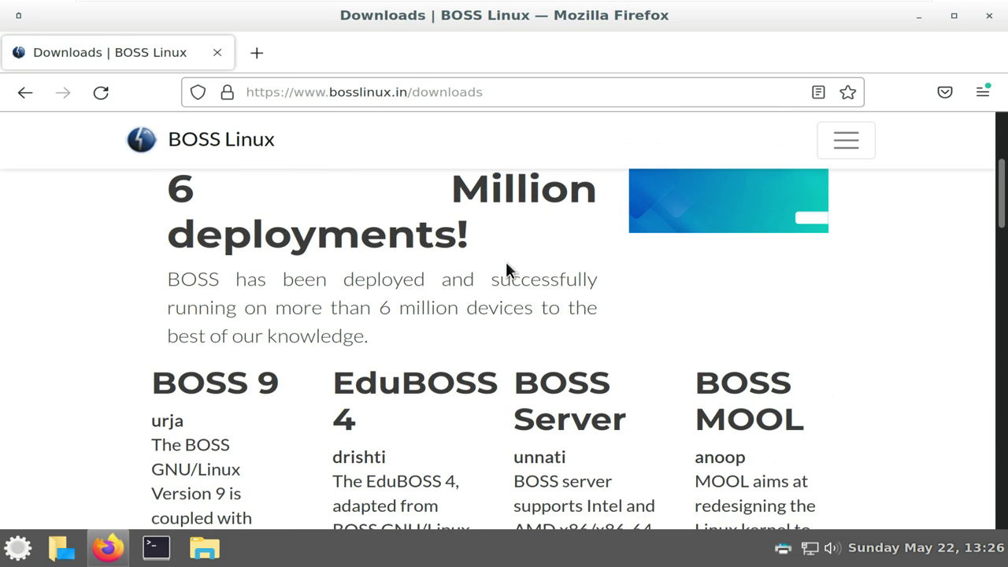
{"action": "scroll", "coordinate": [291, 382], "scroll_direction": "down", "scroll_amount": 10}
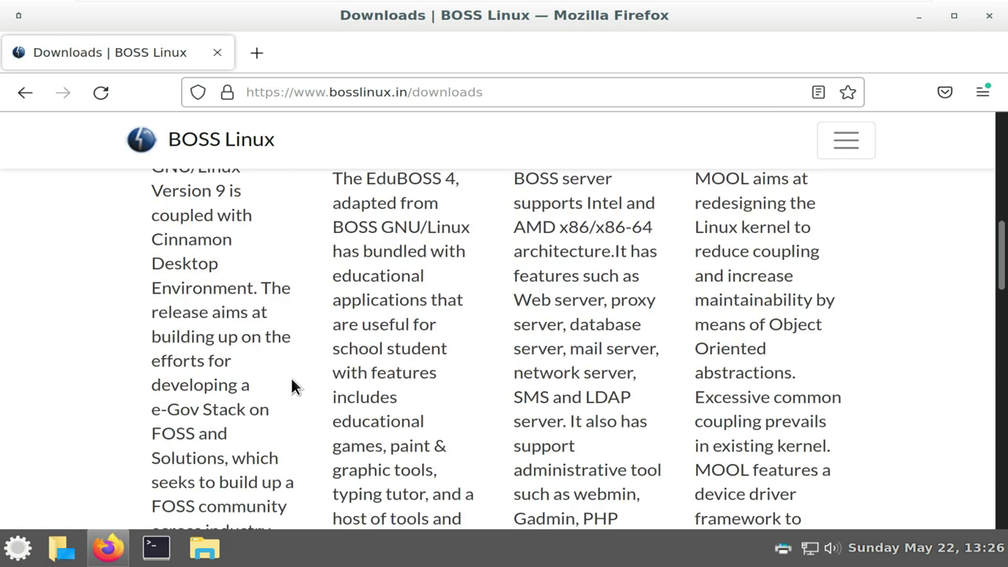
{"action": "scroll", "coordinate": [292, 381], "scroll_direction": "down", "scroll_amount": 5}
{"action": "scroll", "coordinate": [197, 268], "scroll_direction": "up", "scroll_amount": 3}
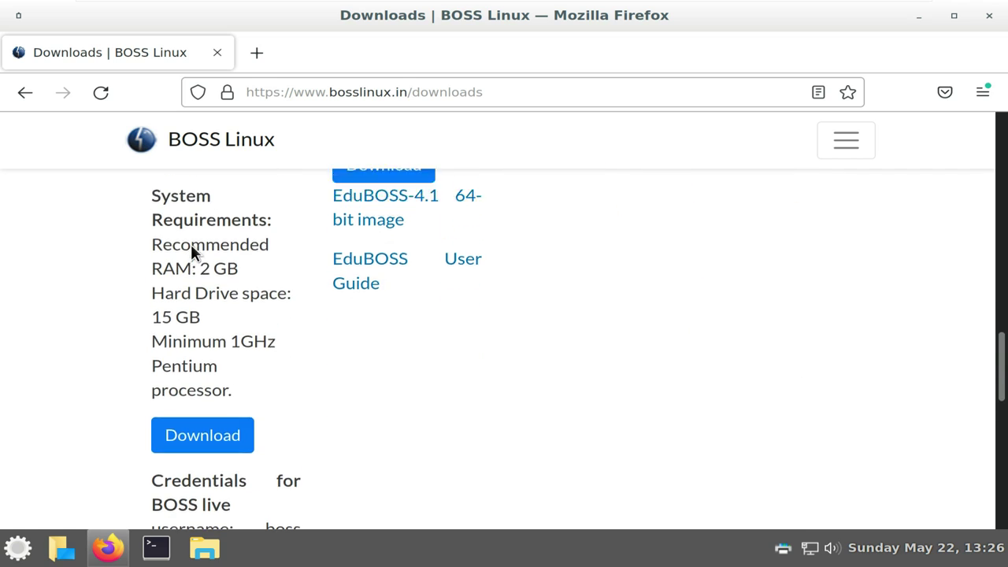
{"action": "left_click_drag", "start_coordinate": [178, 309], "coordinate": [234, 466]}
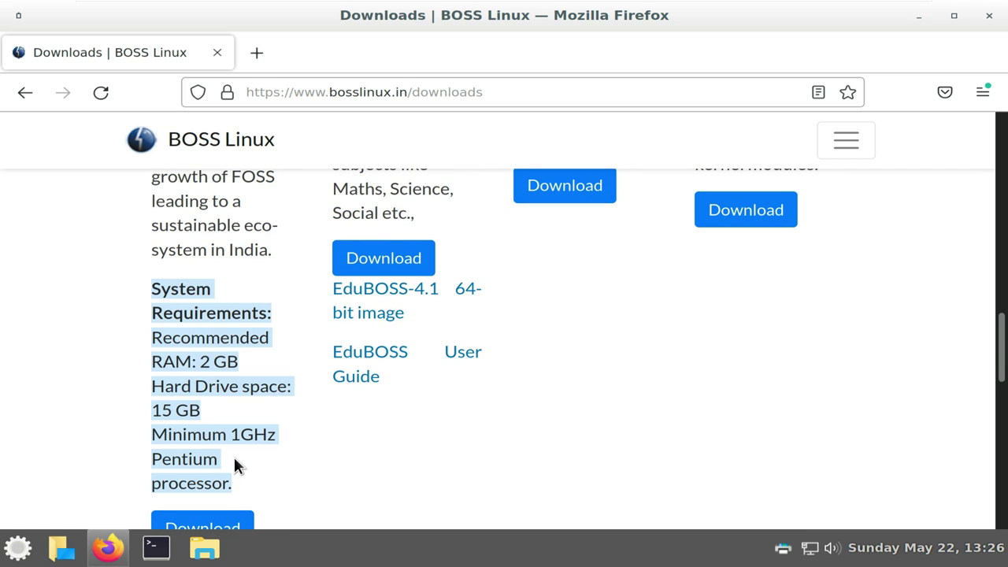
{"action": "scroll", "coordinate": [251, 378], "scroll_direction": "down", "scroll_amount": 2}
Start saving BOSS-9.0-amd64-DVD-DE.iso (2.4 GB), then cancel the running download
{"action": "left_click", "coordinate": [206, 428]}
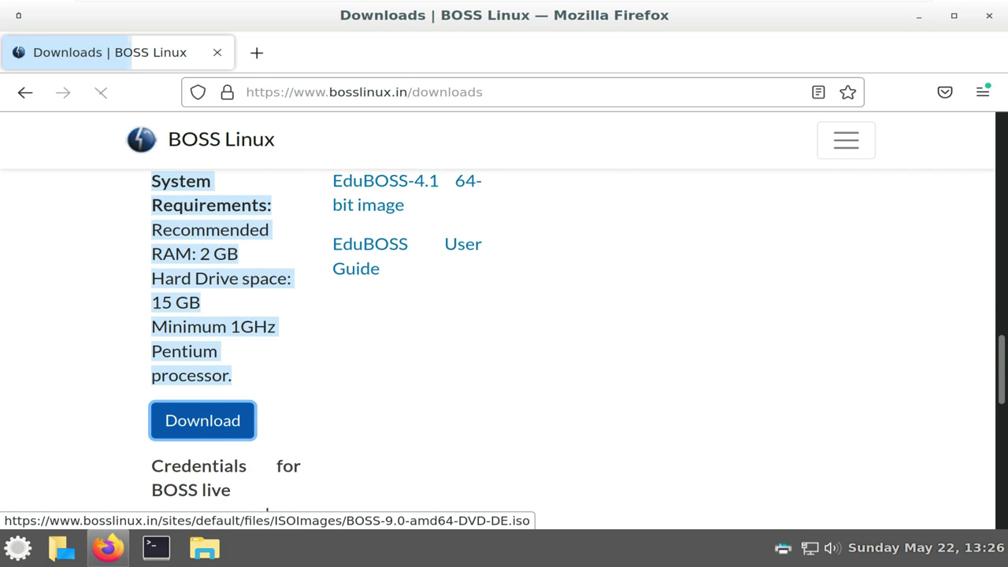
{"action": "left_click", "coordinate": [382, 312]}
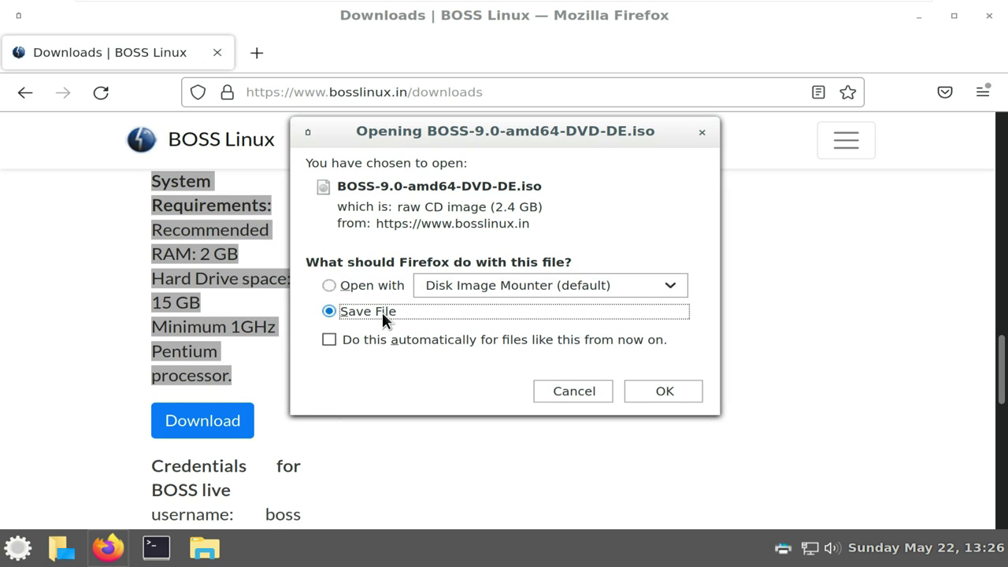
{"action": "left_click", "coordinate": [545, 207]}
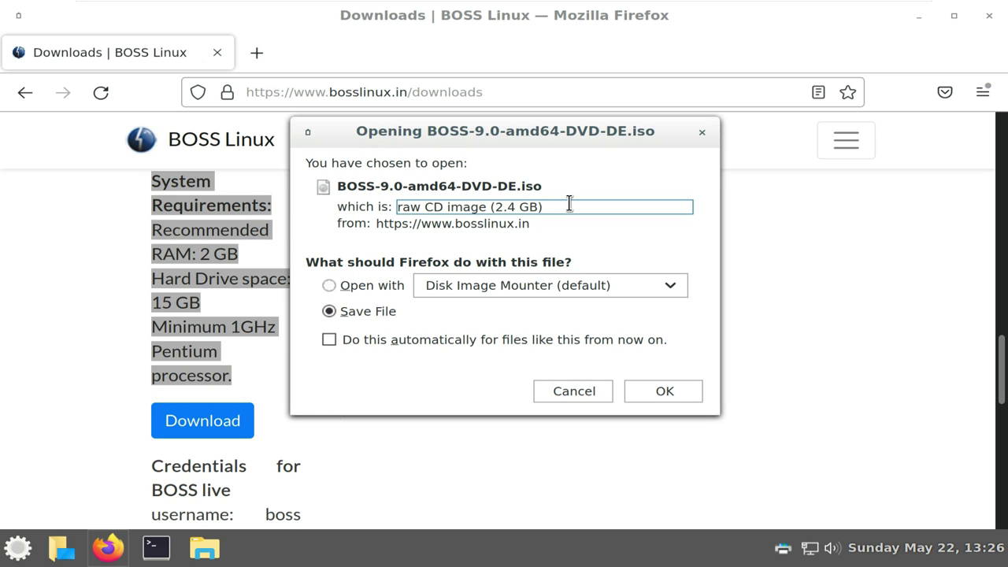
{"action": "left_click_drag", "start_coordinate": [569, 204], "coordinate": [396, 207]}
{"action": "left_click", "coordinate": [651, 387]}
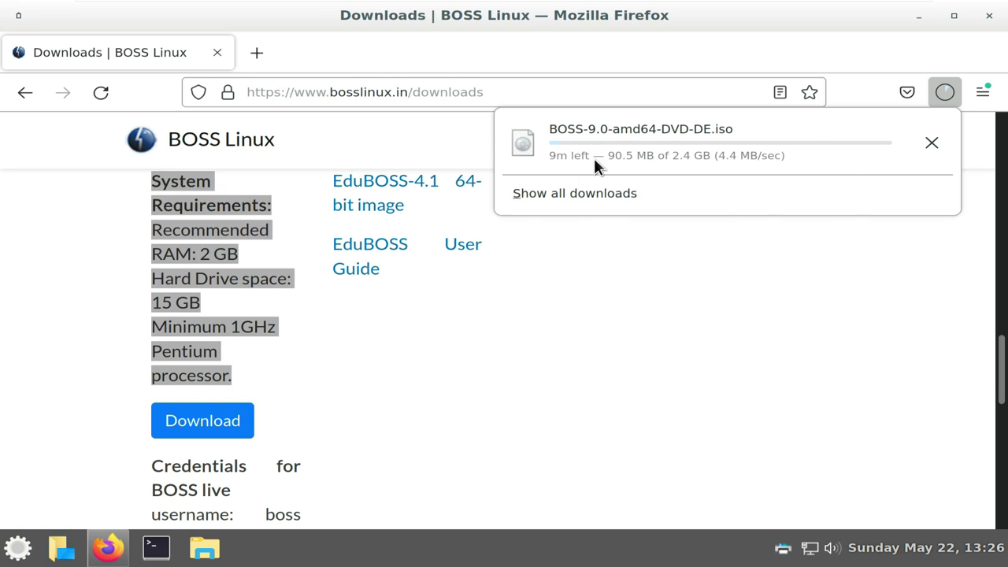
{"action": "left_click", "coordinate": [933, 145]}
Go to youtube.com/9to5linux, correcting the mistyped address
{"action": "left_click", "coordinate": [419, 93]}
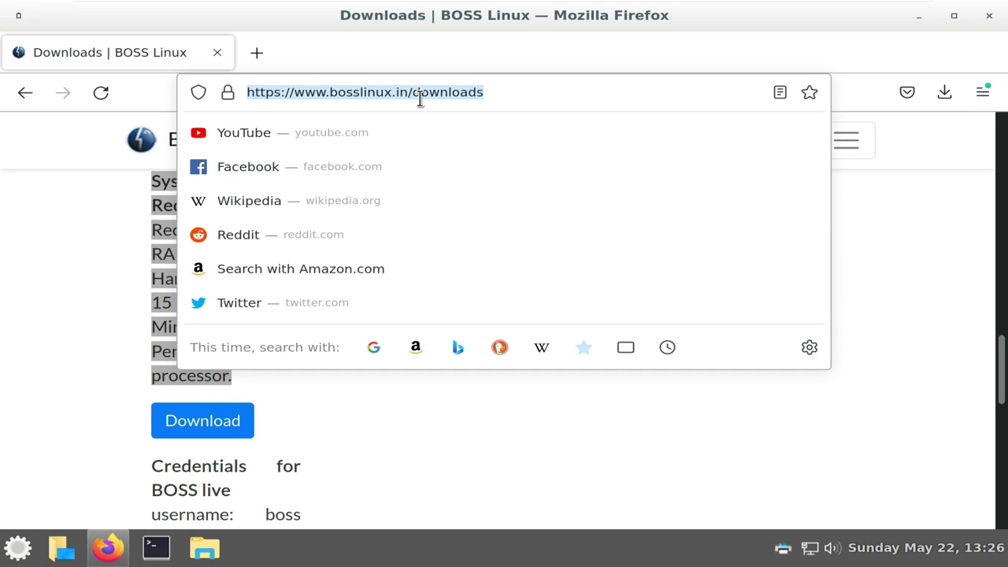
{"action": "type", "text": "yotube."}
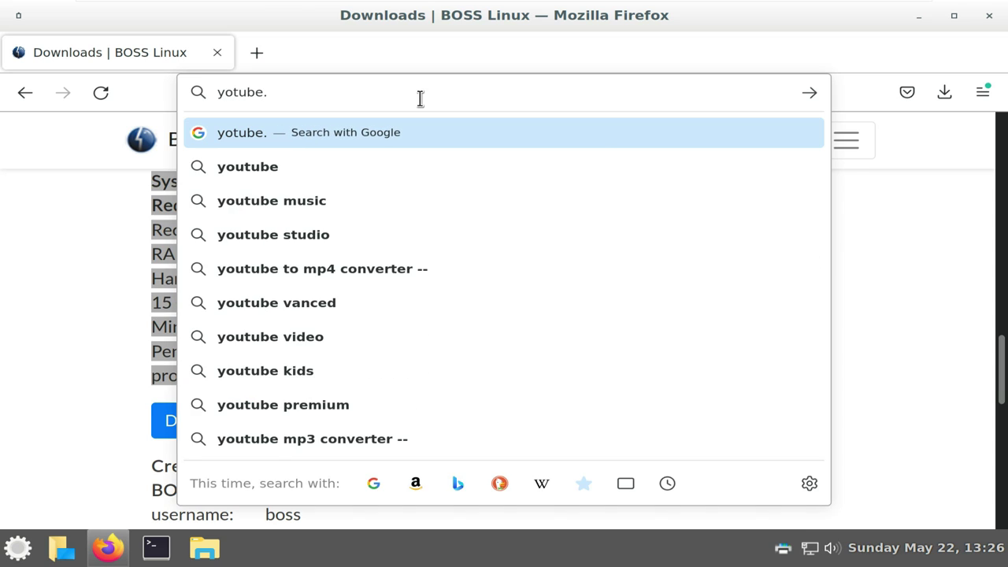
{"action": "type", "text": "com/9to5linux"}
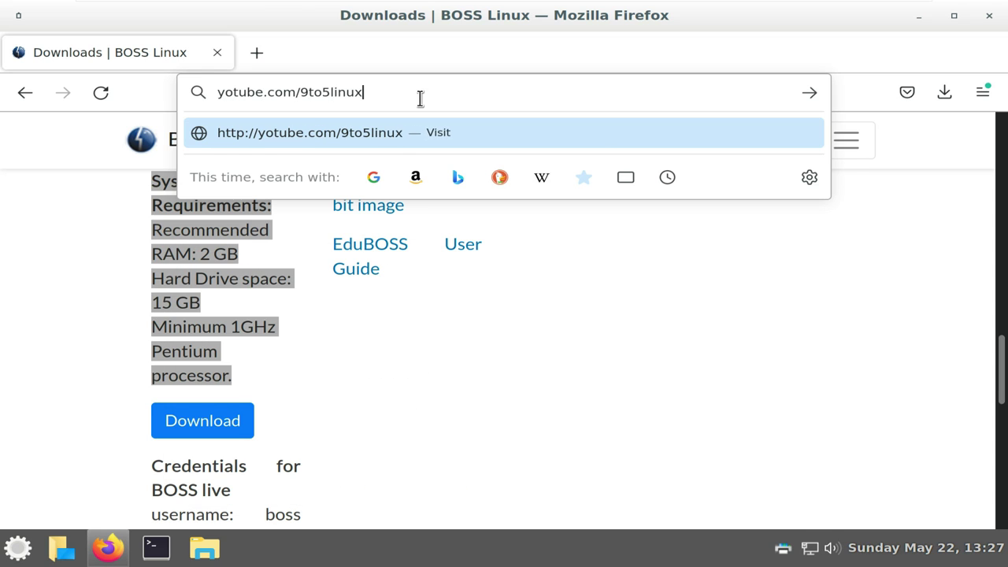
{"action": "key", "text": "Return"}
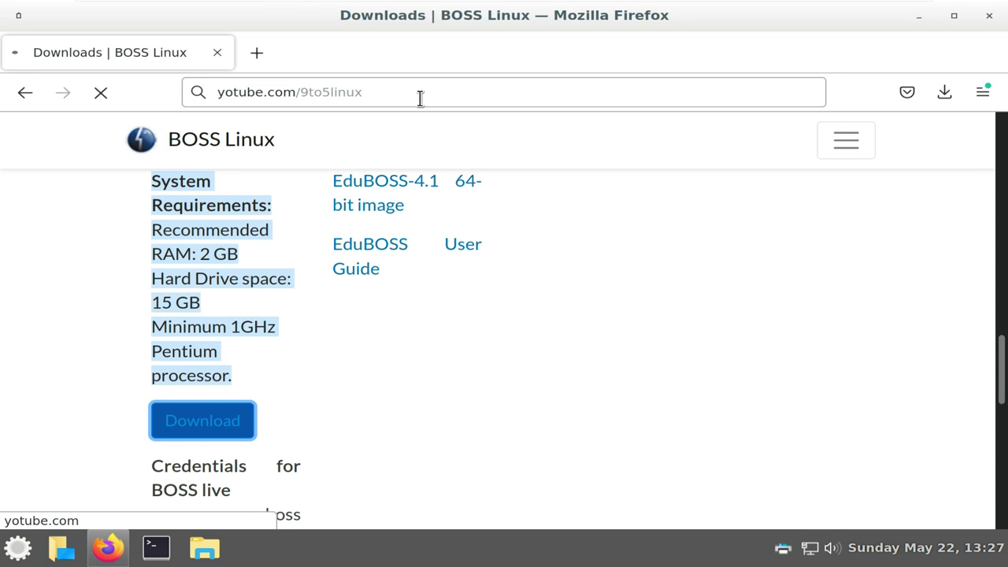
{"action": "left_click", "coordinate": [235, 95]}
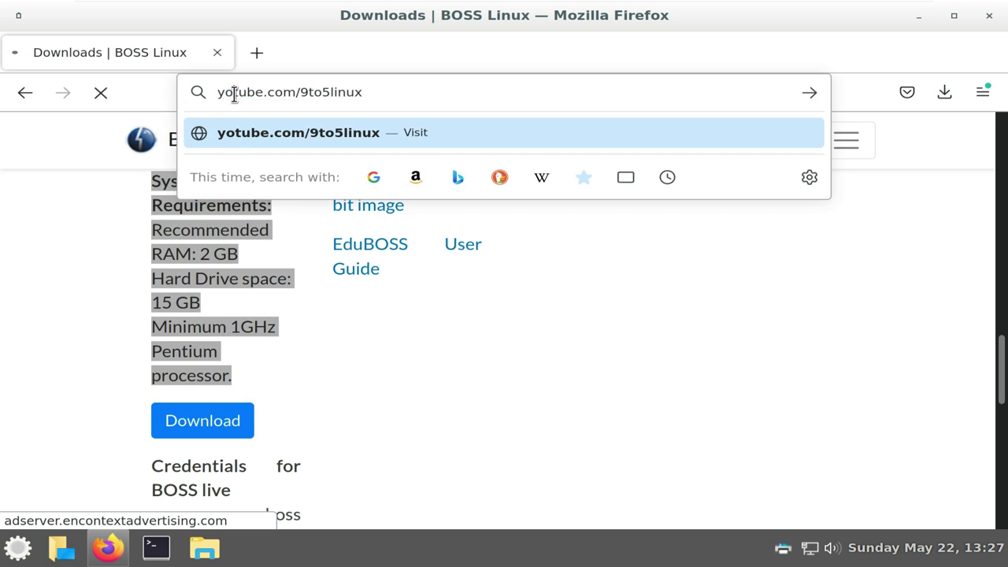
{"action": "type", "text": "u"}
{"action": "key", "text": "Return"}
{"action": "left_click", "coordinate": [273, 96]}
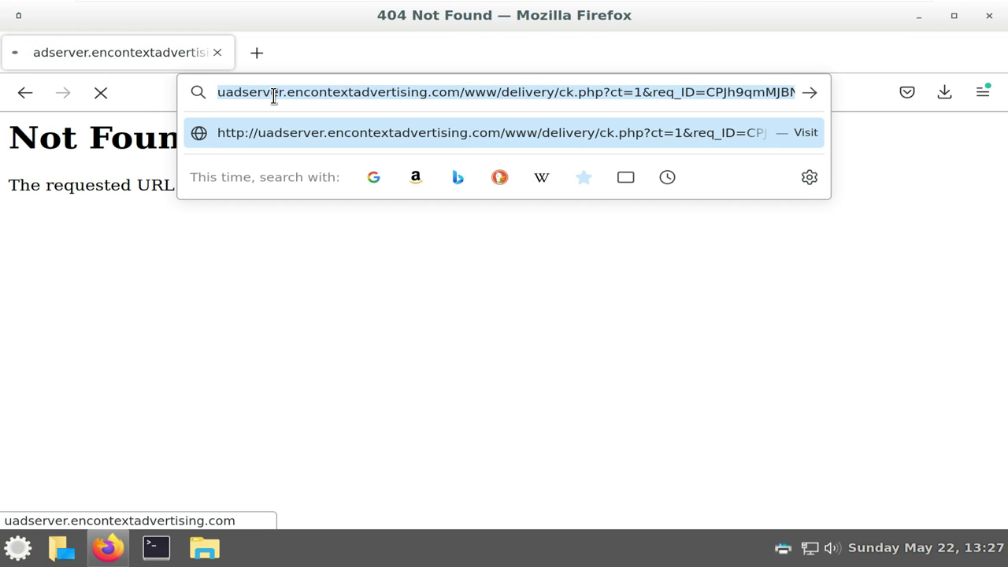
{"action": "key", "text": "BackSpace"}
{"action": "type", "text": "youtube."}
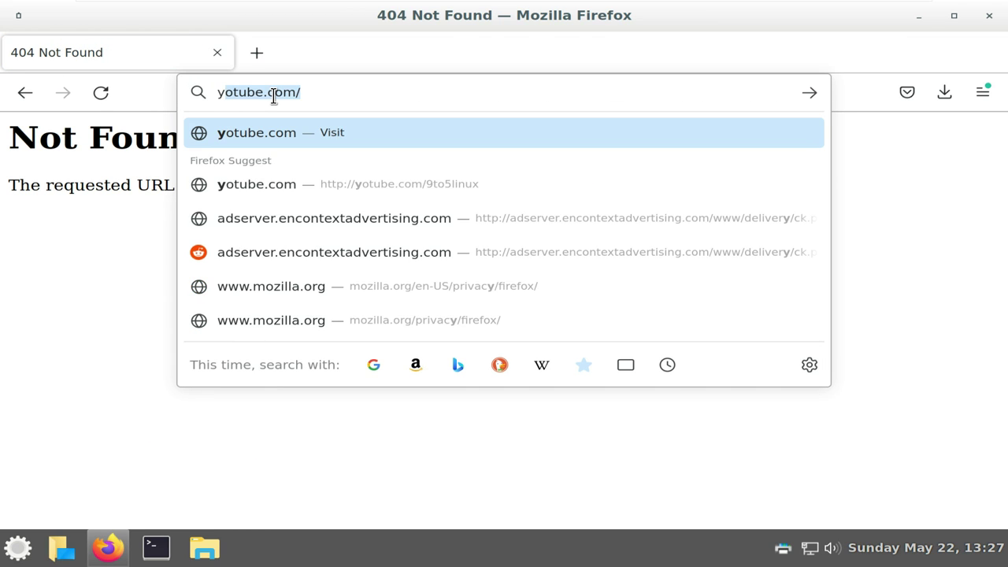
{"action": "type", "text": "com/"}
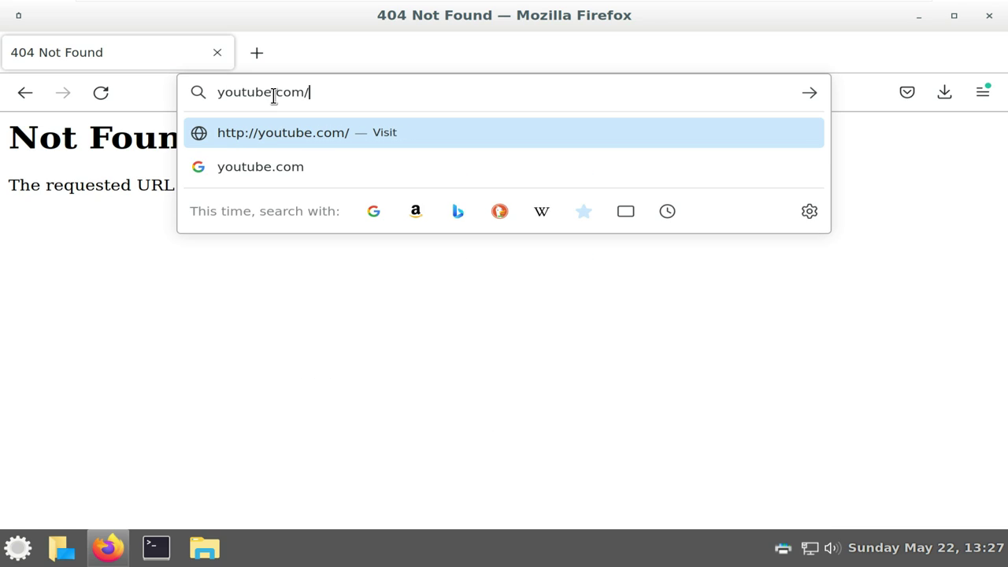
{"action": "type", "text": "9to5linu"}
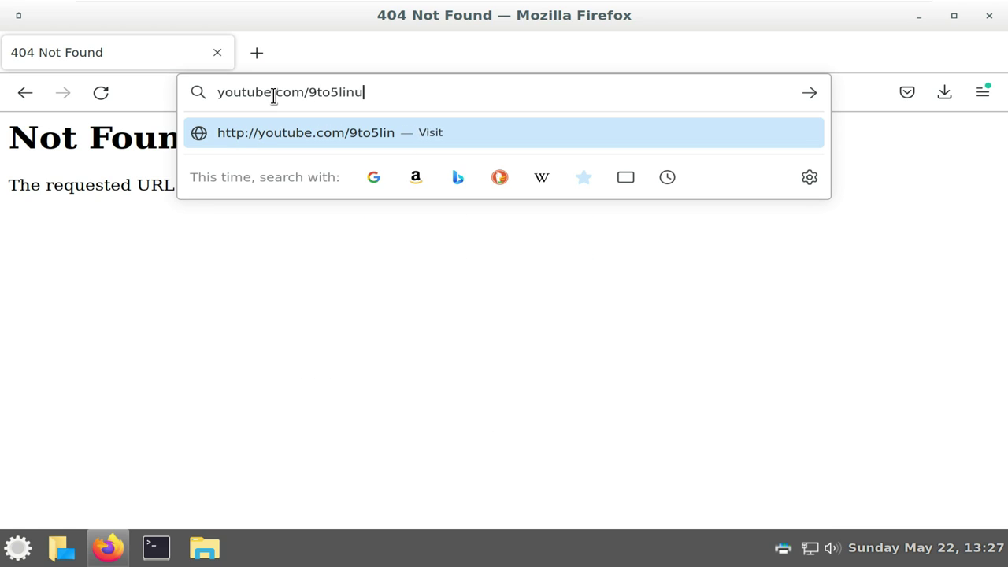
{"action": "type", "text": "x"}
{"action": "key", "text": "Return"}
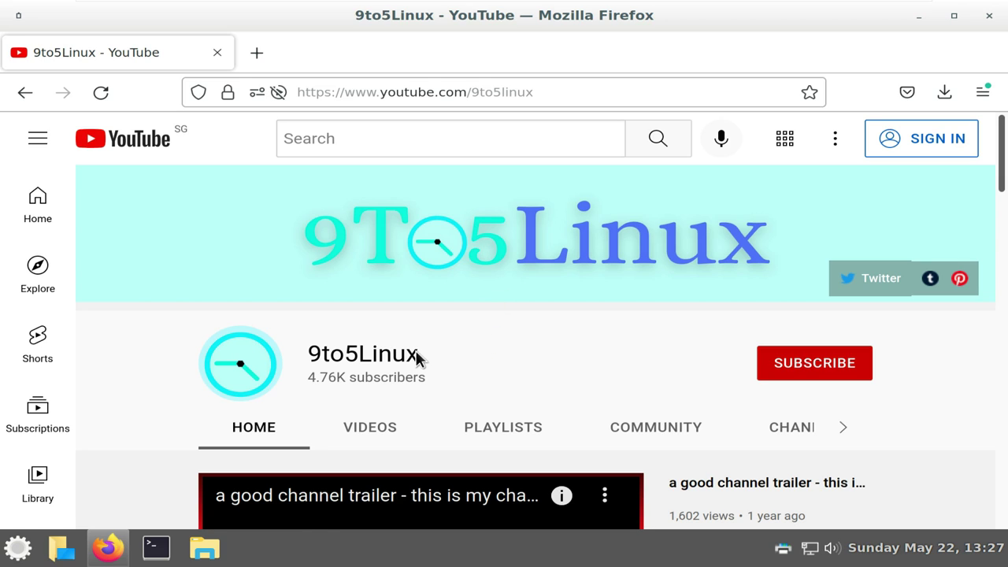
Try subscribing to 9to5Linux, dismiss the sign-in prompt, and open the channel's About page
{"action": "left_click_drag", "start_coordinate": [417, 356], "coordinate": [356, 352]}
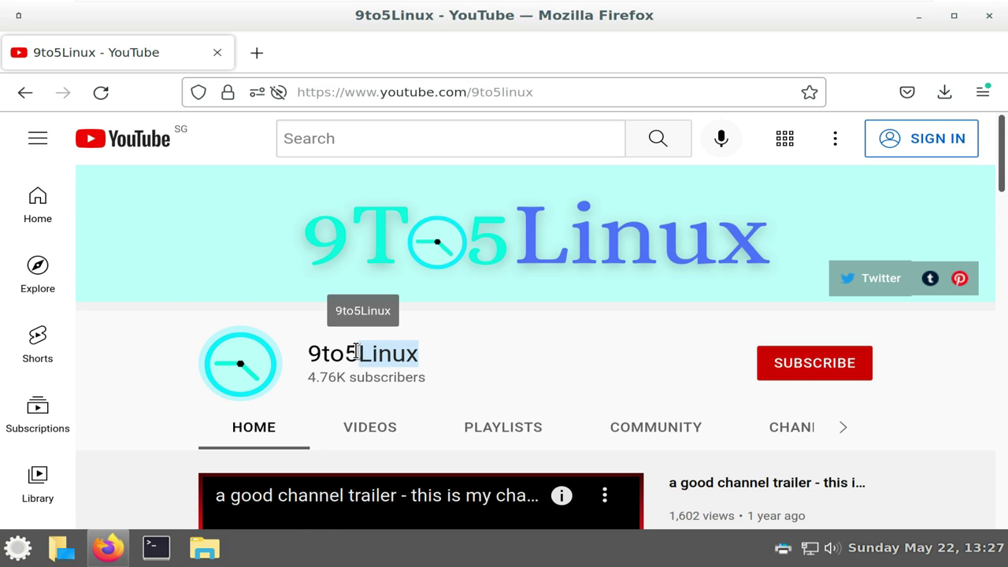
{"action": "left_click", "coordinate": [792, 370]}
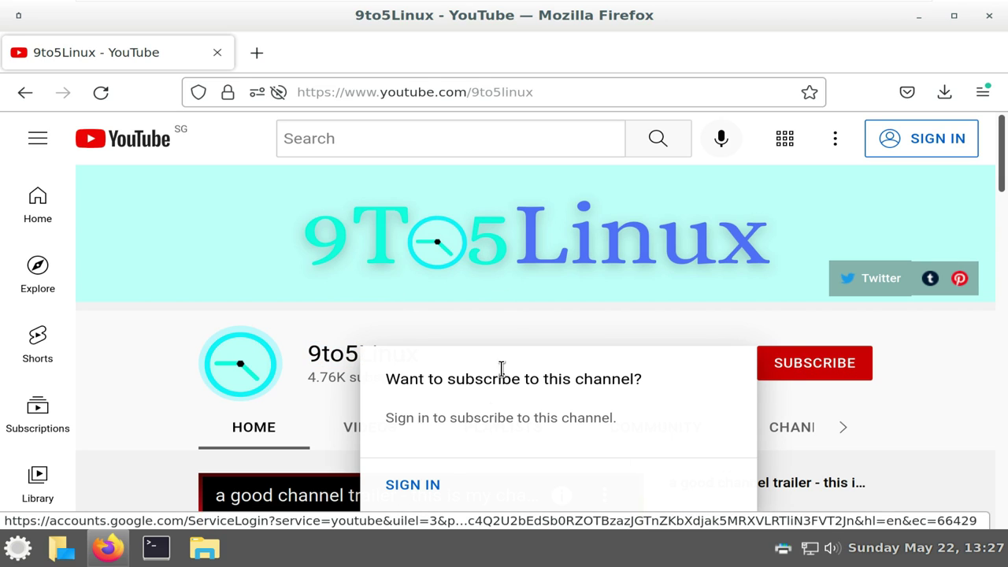
{"action": "left_click", "coordinate": [521, 321]}
{"action": "scroll", "coordinate": [521, 326], "scroll_direction": "down", "scroll_amount": 3}
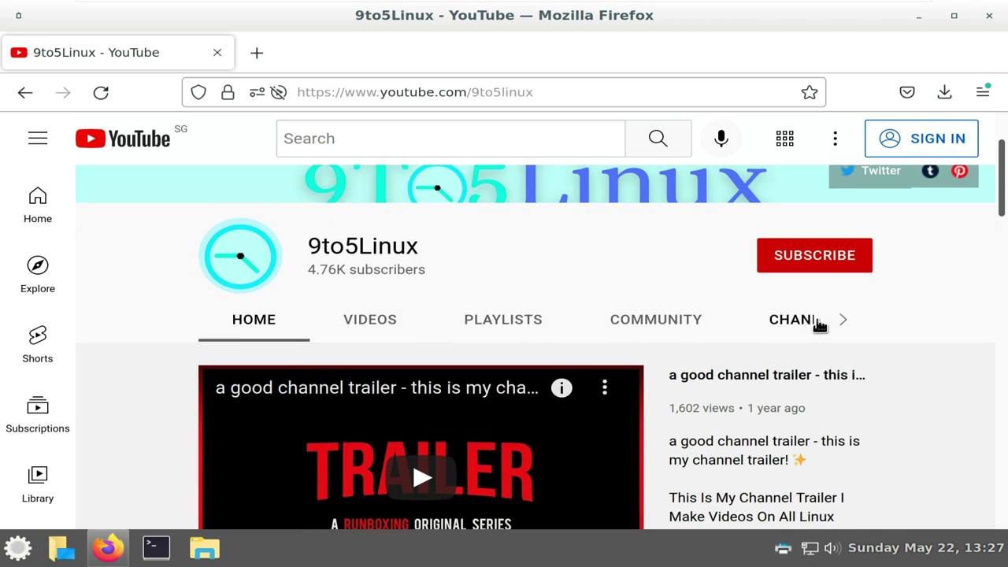
{"action": "left_click", "coordinate": [841, 323]}
{"action": "left_click", "coordinate": [456, 325]}
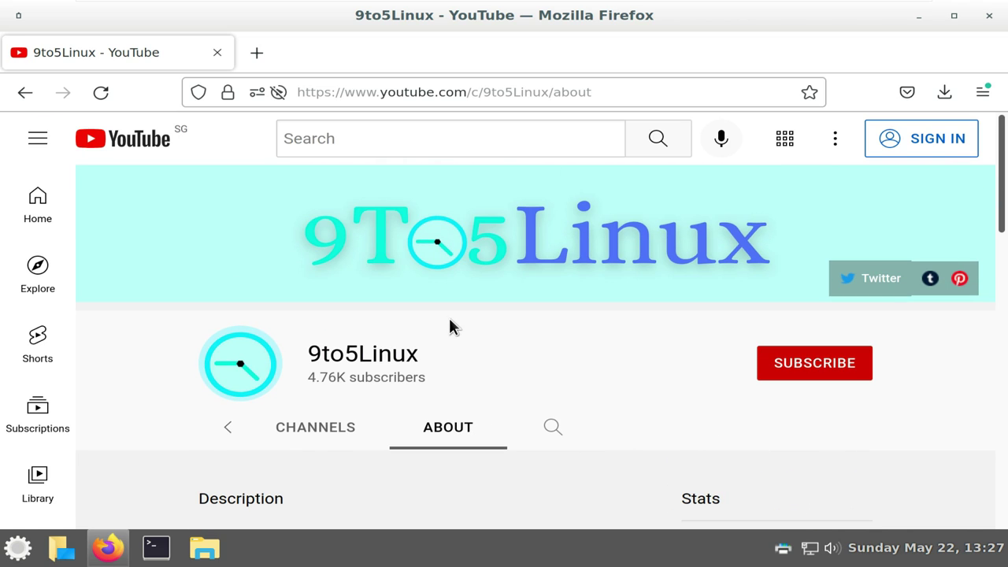
Read the About description, retry subscribing and dismiss sign-in, then close Firefox
{"action": "scroll", "coordinate": [450, 319], "scroll_direction": "down", "scroll_amount": 5}
{"action": "scroll", "coordinate": [286, 310], "scroll_direction": "up", "scroll_amount": 2}
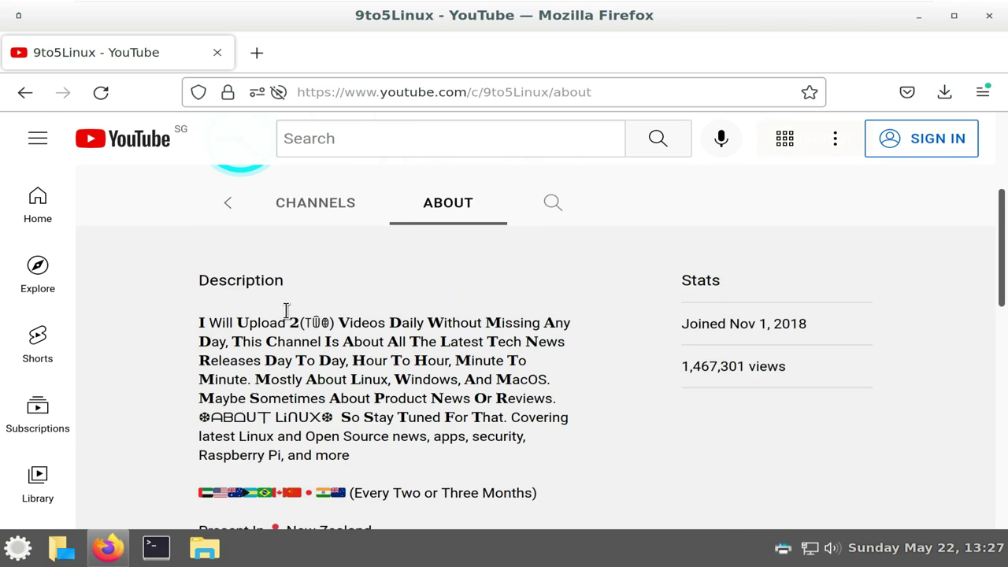
{"action": "left_click_drag", "start_coordinate": [198, 325], "coordinate": [230, 346]}
{"action": "scroll", "coordinate": [631, 422], "scroll_direction": "down", "scroll_amount": 10}
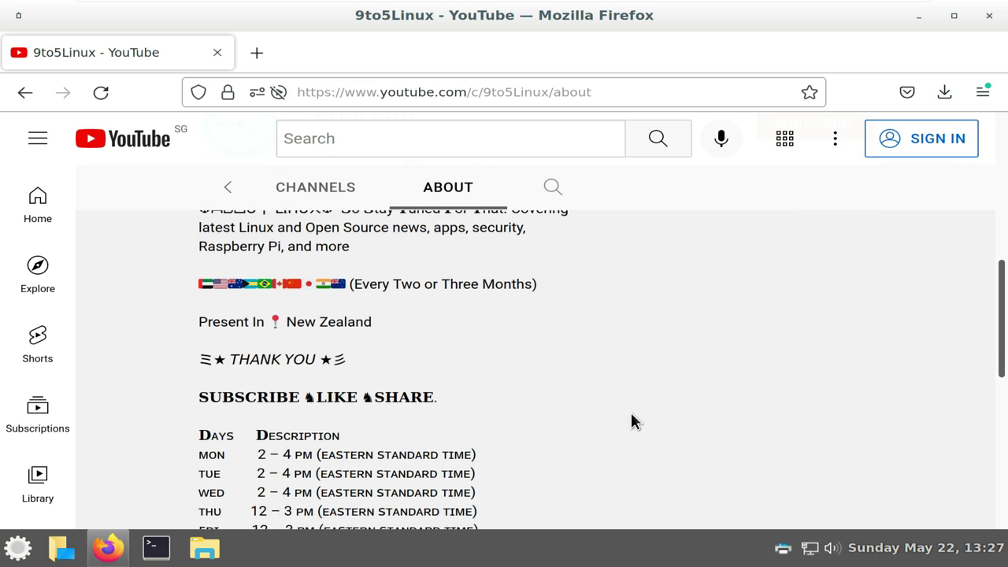
{"action": "scroll", "coordinate": [286, 316], "scroll_direction": "up", "scroll_amount": 2}
{"action": "scroll", "coordinate": [286, 316], "scroll_direction": "up", "scroll_amount": 1}
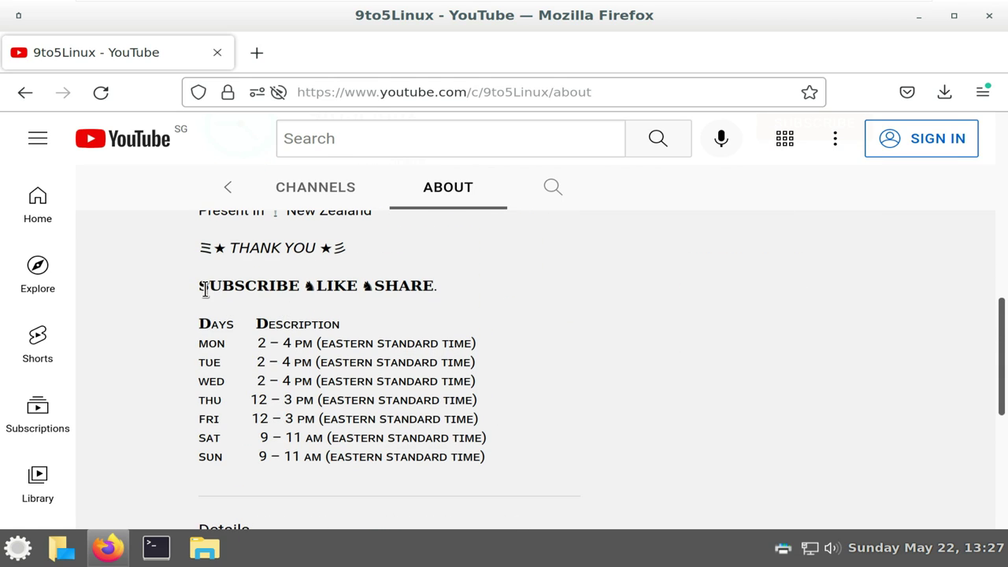
{"action": "left_click_drag", "start_coordinate": [200, 285], "coordinate": [481, 455]}
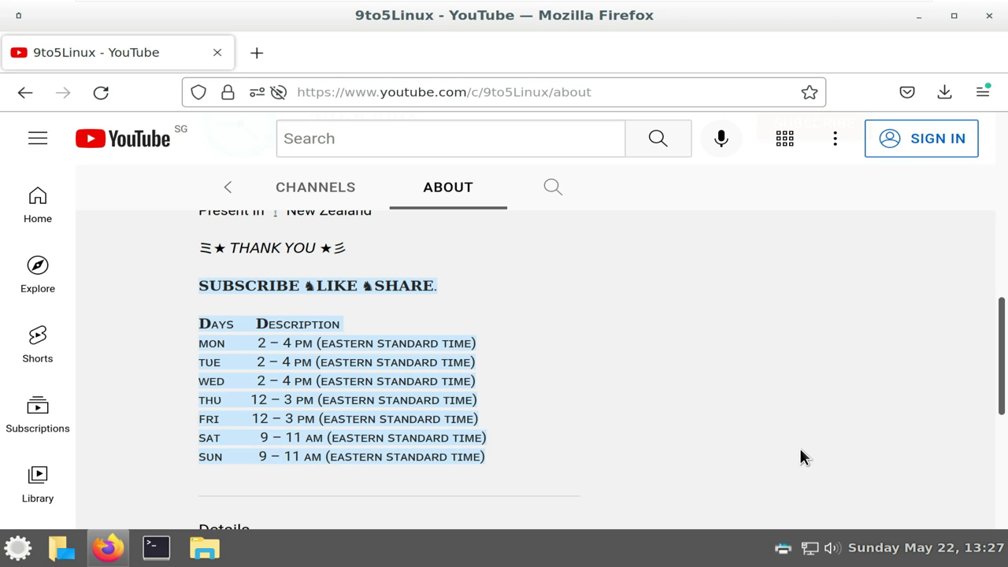
{"action": "scroll", "coordinate": [800, 450], "scroll_direction": "up", "scroll_amount": 15}
{"action": "left_click", "coordinate": [793, 377]}
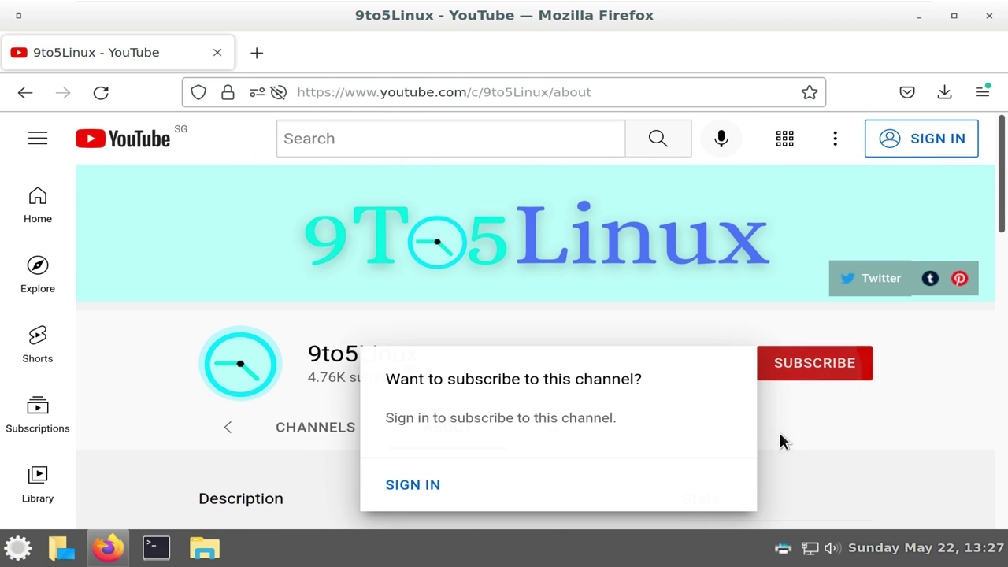
{"action": "left_click", "coordinate": [853, 418]}
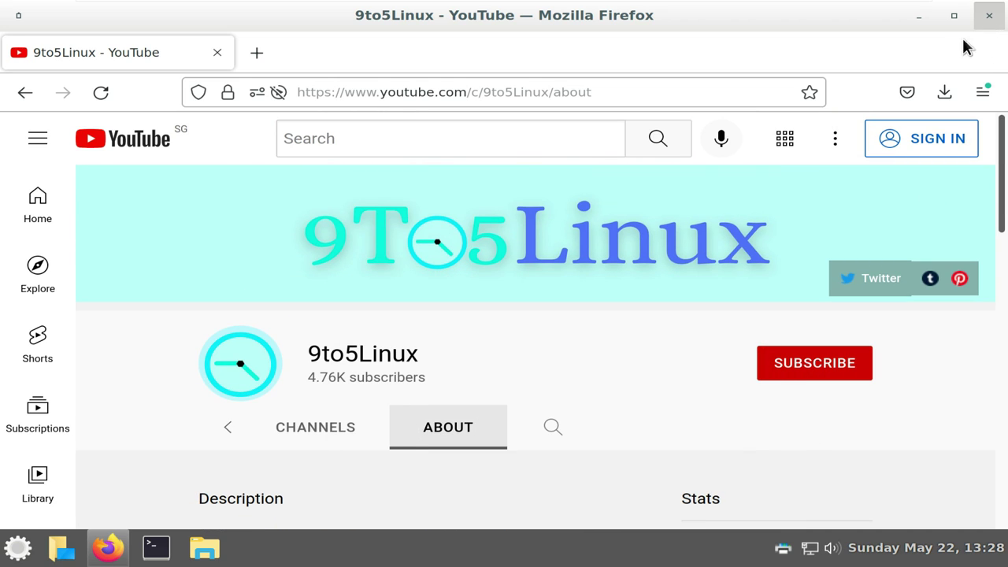
{"action": "left_click", "coordinate": [989, 16]}
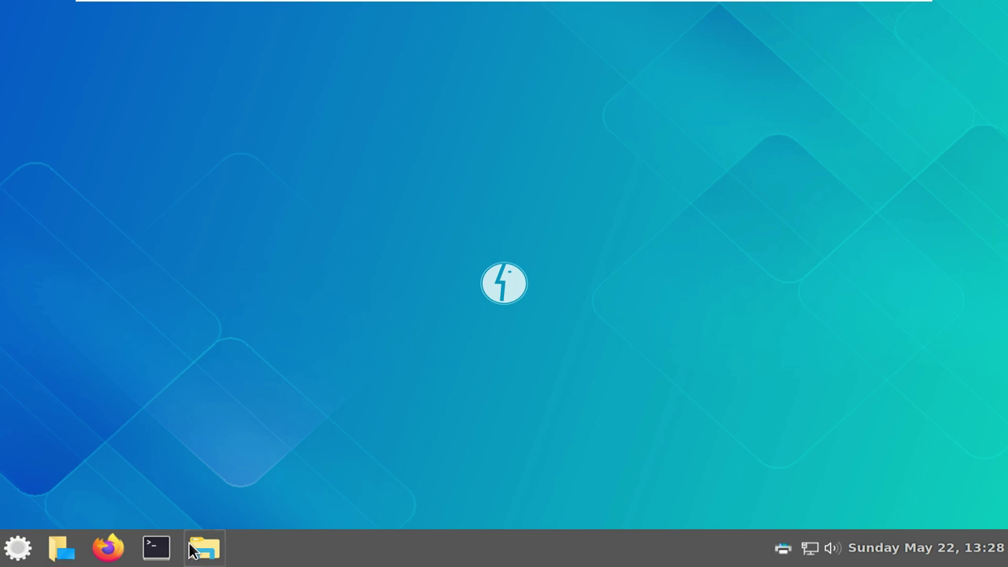
Open the Effects settings from the application menu's Preferences
{"action": "left_click", "coordinate": [34, 543]}
{"action": "scroll", "coordinate": [349, 443], "scroll_direction": "down", "scroll_amount": 5}
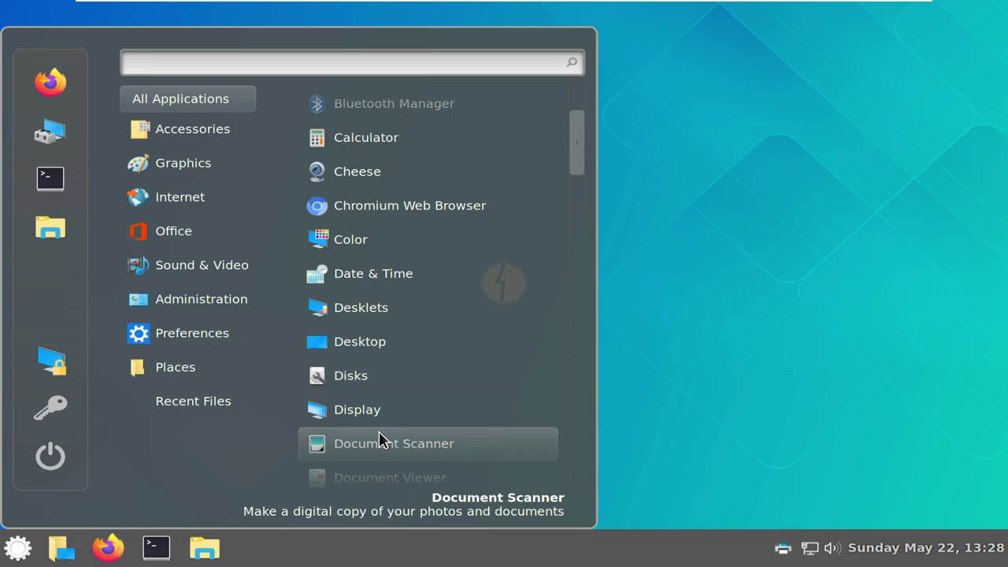
{"action": "scroll", "coordinate": [379, 433], "scroll_direction": "down", "scroll_amount": 15}
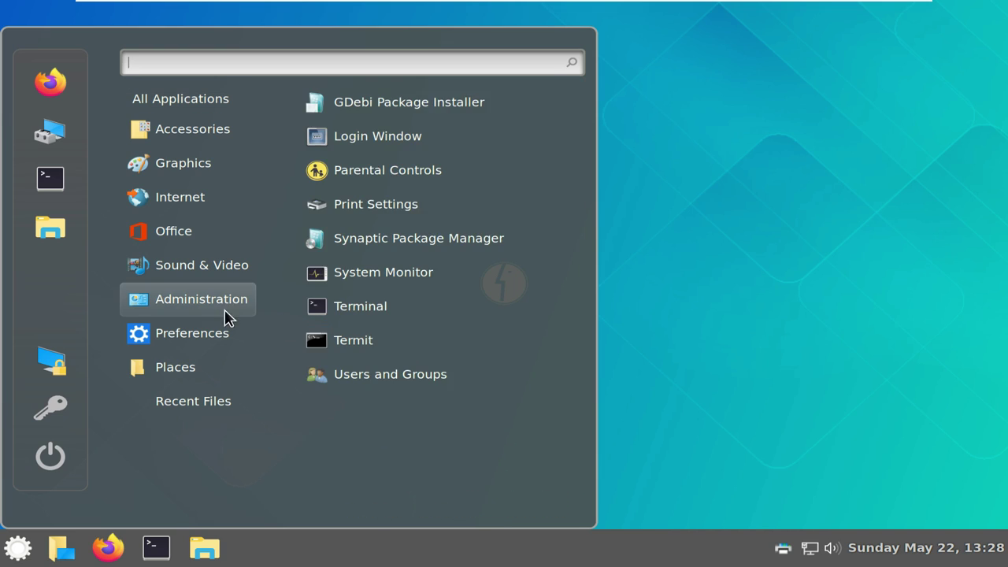
{"action": "mouse_move", "coordinate": [214, 331]}
{"action": "left_click_drag", "start_coordinate": [580, 181], "coordinate": [580, 273]}
{"action": "left_click", "coordinate": [439, 194]}
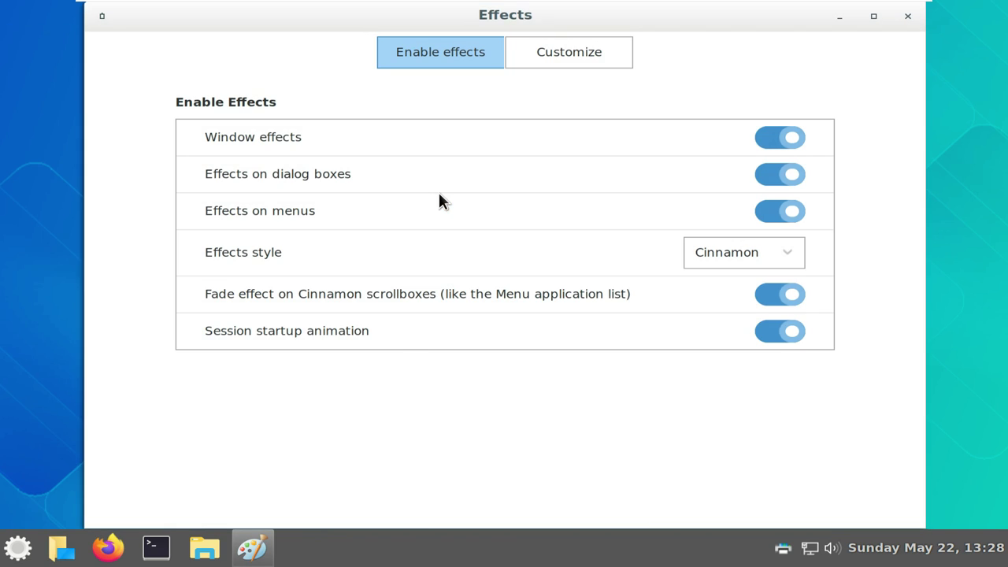
Review the Customize tab and Effects style list, keep Cinnamon, and close Effects
{"action": "left_click", "coordinate": [548, 57]}
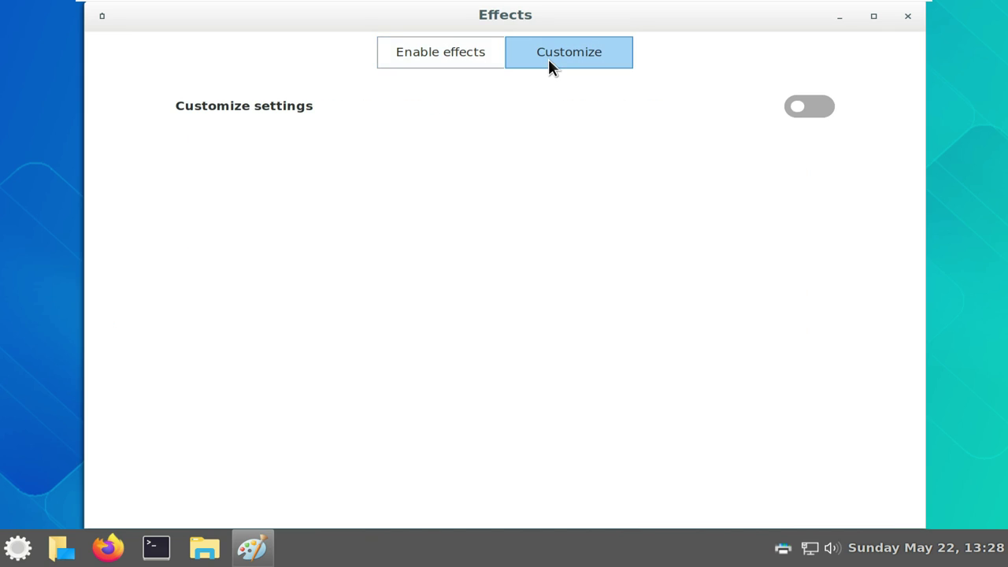
{"action": "left_click", "coordinate": [449, 51]}
{"action": "left_click", "coordinate": [724, 254]}
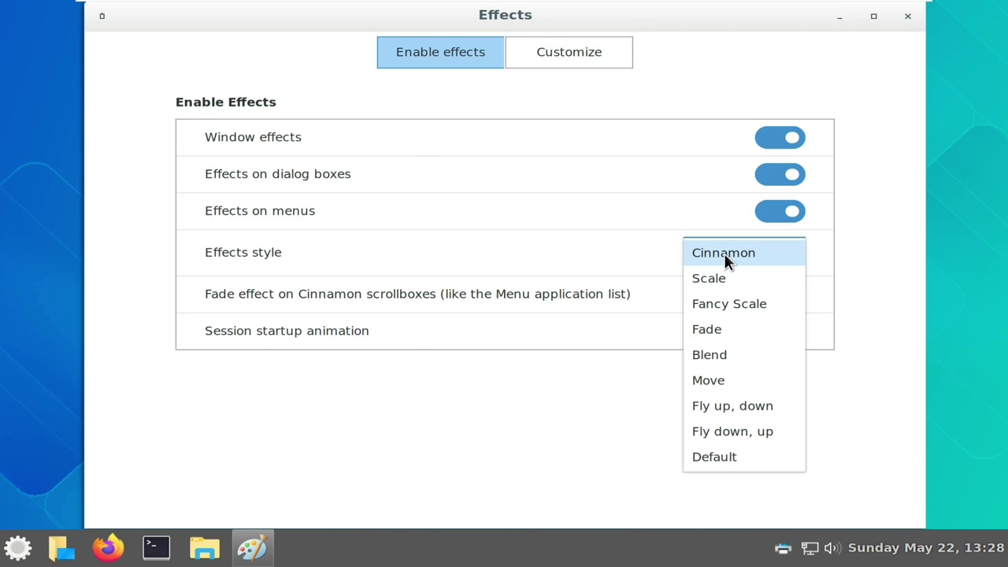
{"action": "left_click", "coordinate": [866, 441]}
{"action": "left_click", "coordinate": [908, 16]}
{"action": "left_click", "coordinate": [19, 547]}
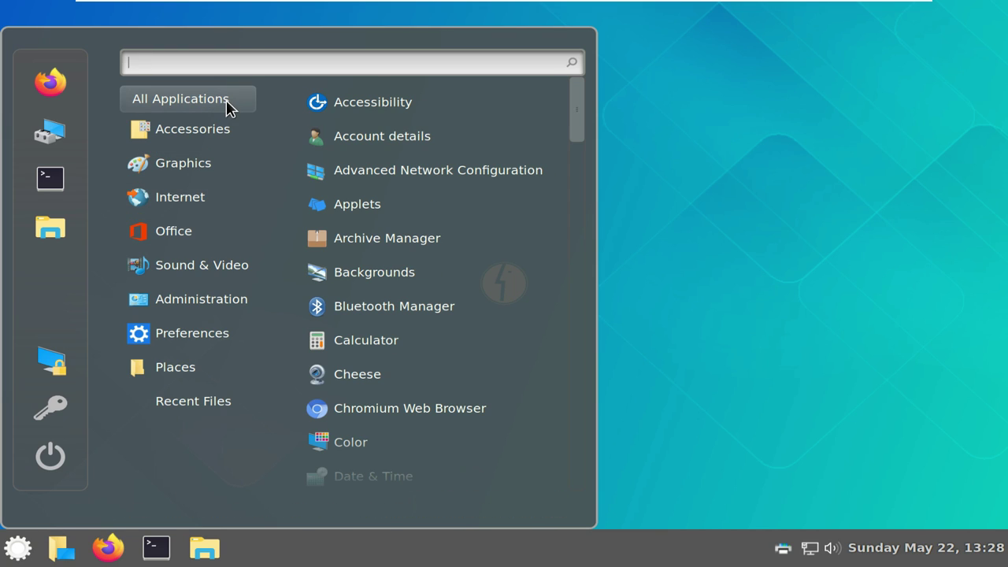
{"action": "left_click_drag", "start_coordinate": [581, 119], "coordinate": [592, 412]}
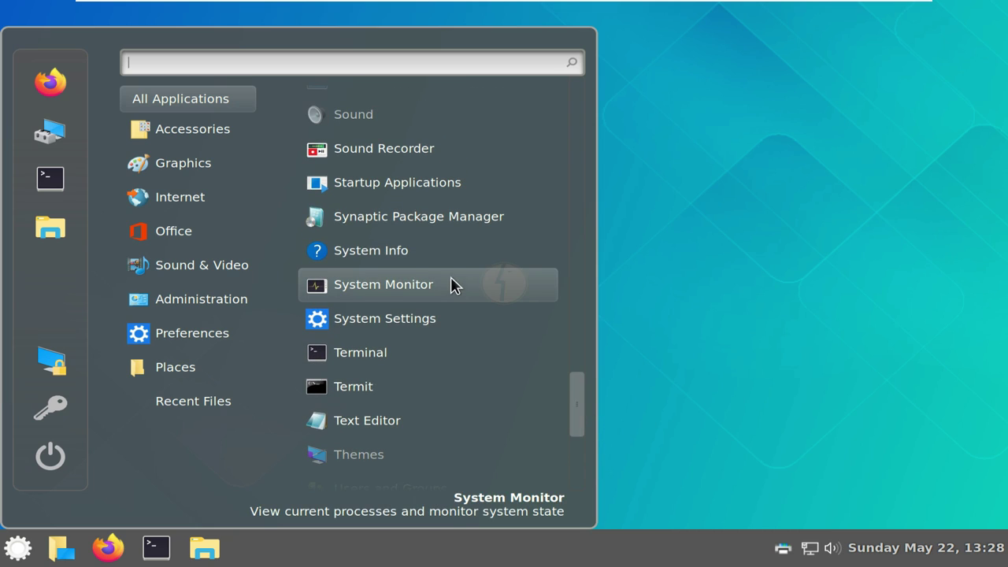
{"action": "left_click", "coordinate": [445, 228]}
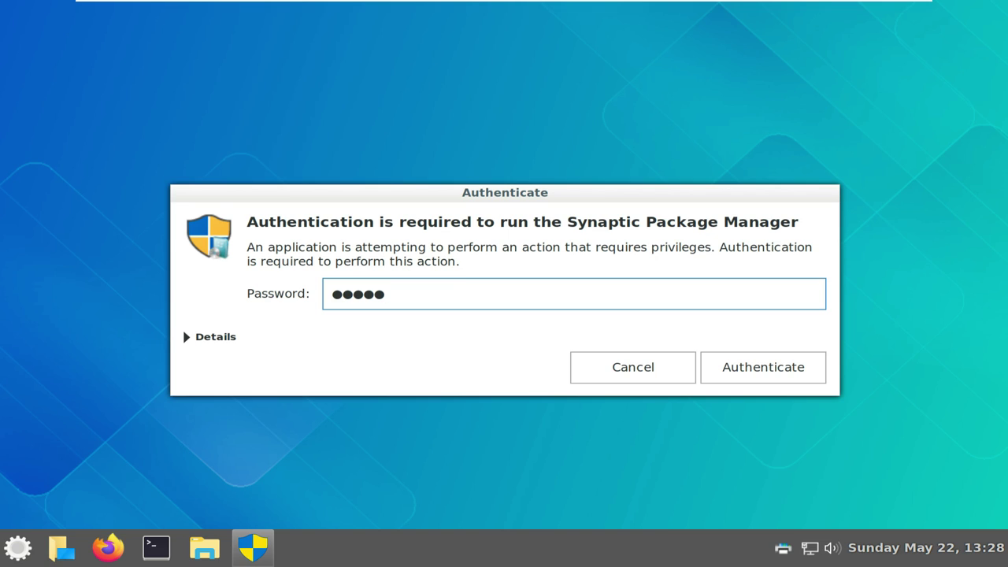
{"action": "left_click", "coordinate": [768, 361]}
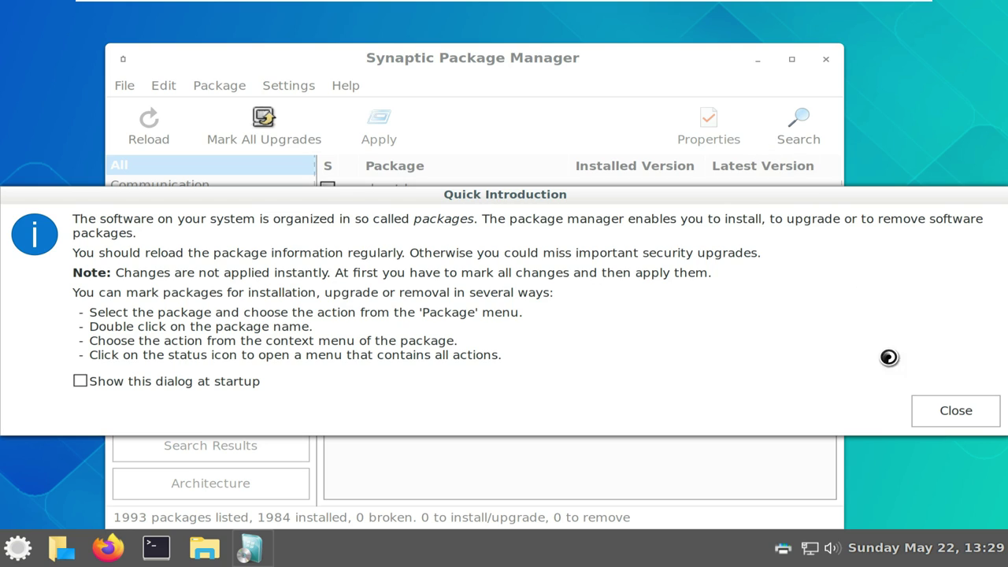
{"action": "left_click", "coordinate": [935, 410]}
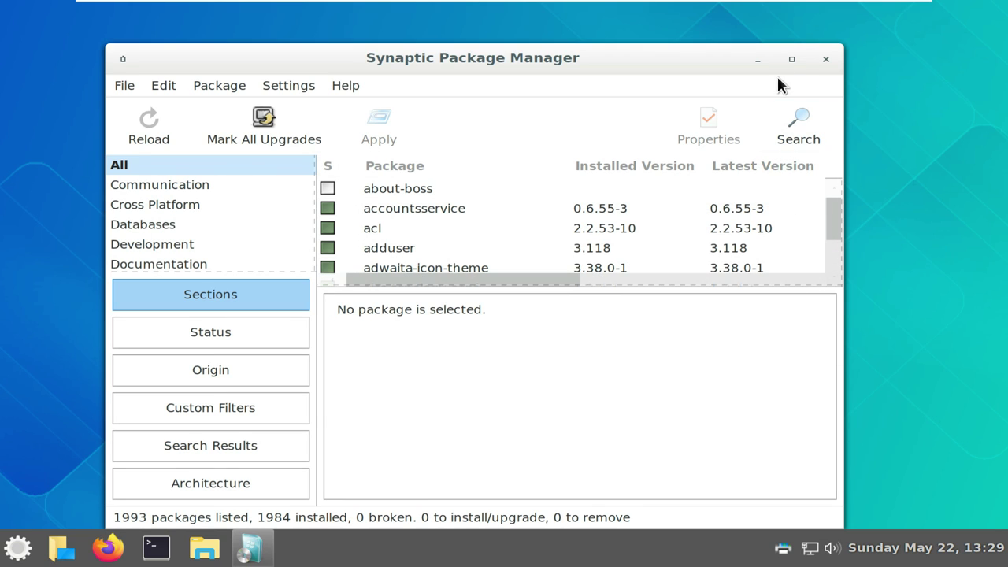
{"action": "left_click", "coordinate": [791, 59]}
{"action": "left_click", "coordinate": [246, 44]}
{"action": "left_click", "coordinate": [278, 133]}
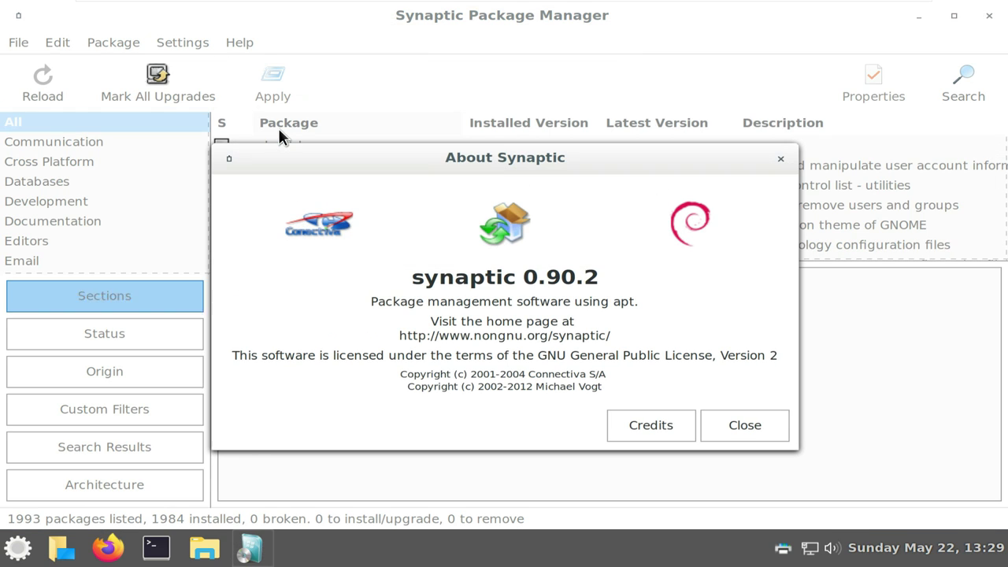
{"action": "left_click", "coordinate": [725, 434]}
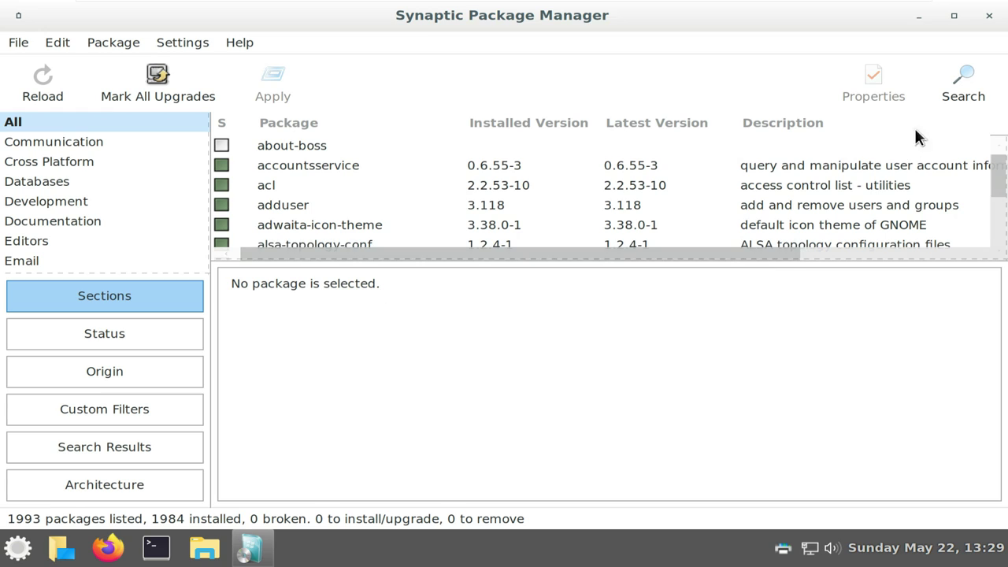
{"action": "left_click", "coordinate": [987, 16]}
{"action": "left_click", "coordinate": [18, 546]}
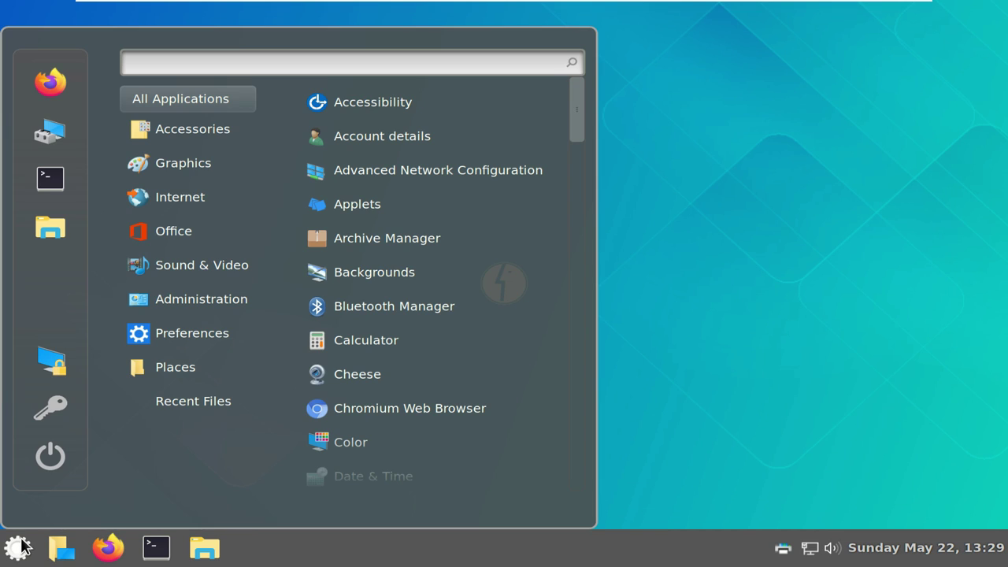
Launch System Settings from the menu and maximize its window
{"action": "left_click_drag", "start_coordinate": [580, 145], "coordinate": [583, 499]}
{"action": "scroll", "coordinate": [491, 396], "scroll_direction": "up", "scroll_amount": 3}
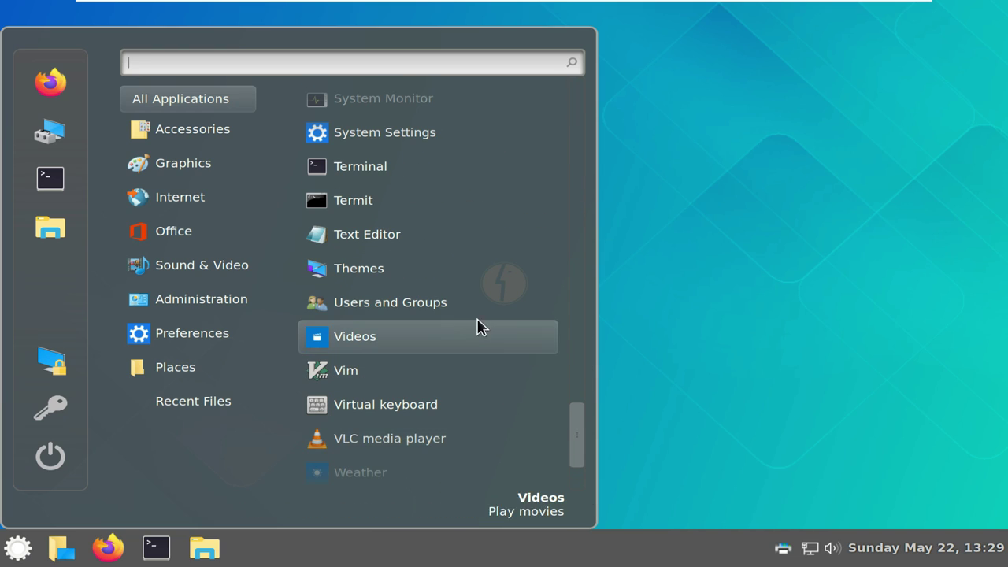
{"action": "scroll", "coordinate": [477, 281], "scroll_direction": "down", "scroll_amount": 1}
{"action": "scroll", "coordinate": [477, 282], "scroll_direction": "up", "scroll_amount": 3}
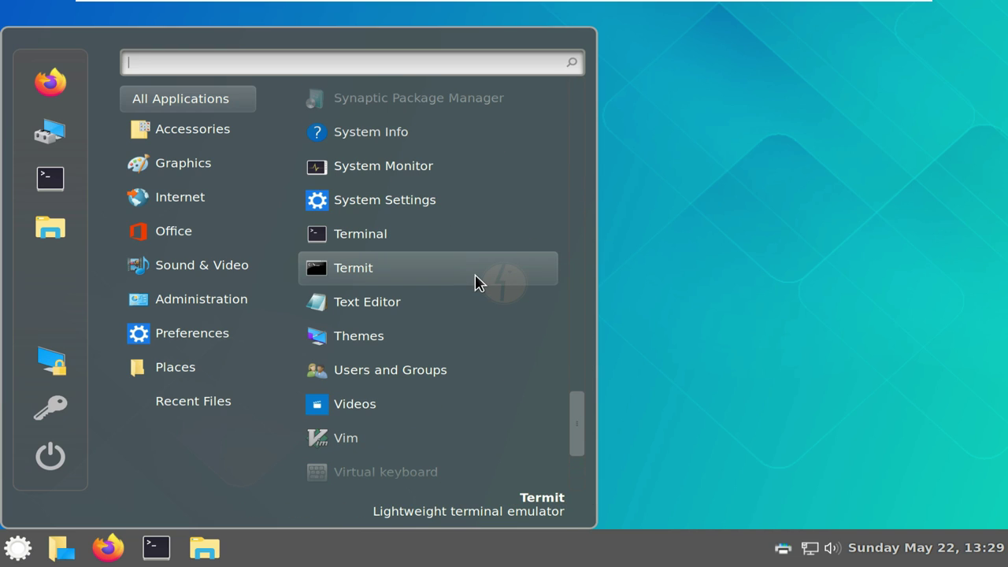
{"action": "left_click", "coordinate": [434, 203]}
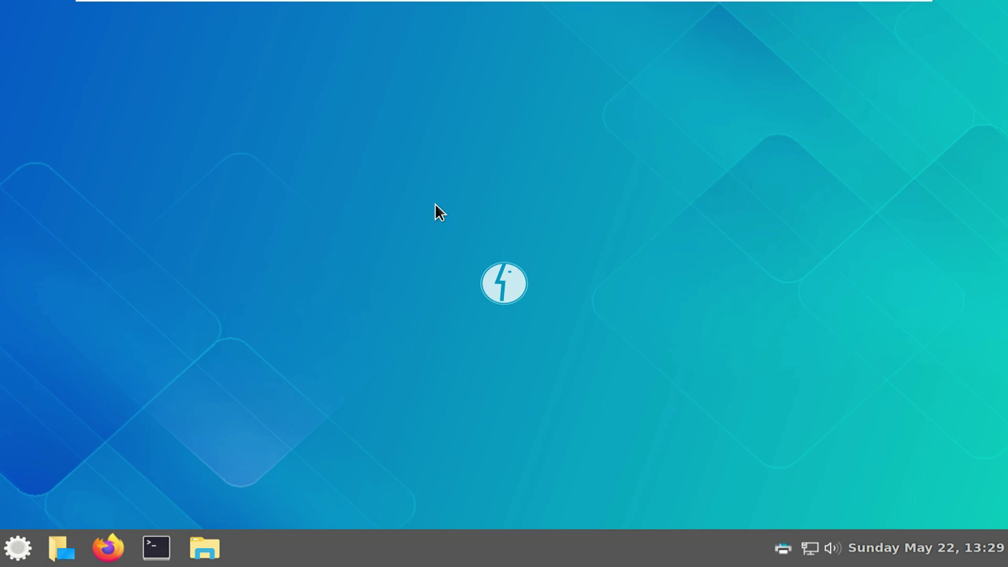
{"action": "left_click", "coordinate": [873, 16]}
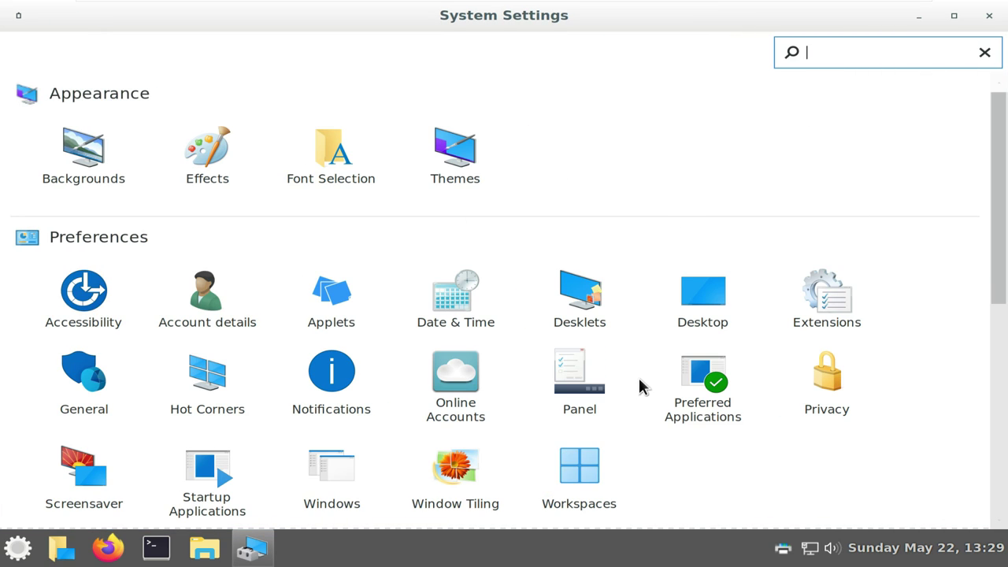
View the Window Tiling, Screensaver (including Customize) and Account details pages
{"action": "left_click", "coordinate": [455, 466]}
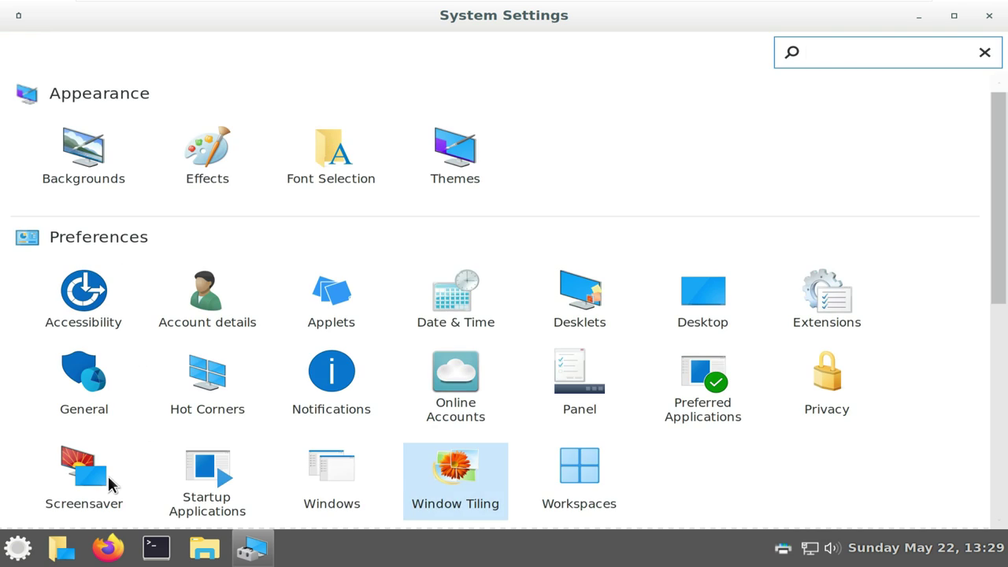
{"action": "left_click", "coordinate": [108, 478]}
{"action": "left_click", "coordinate": [549, 64]}
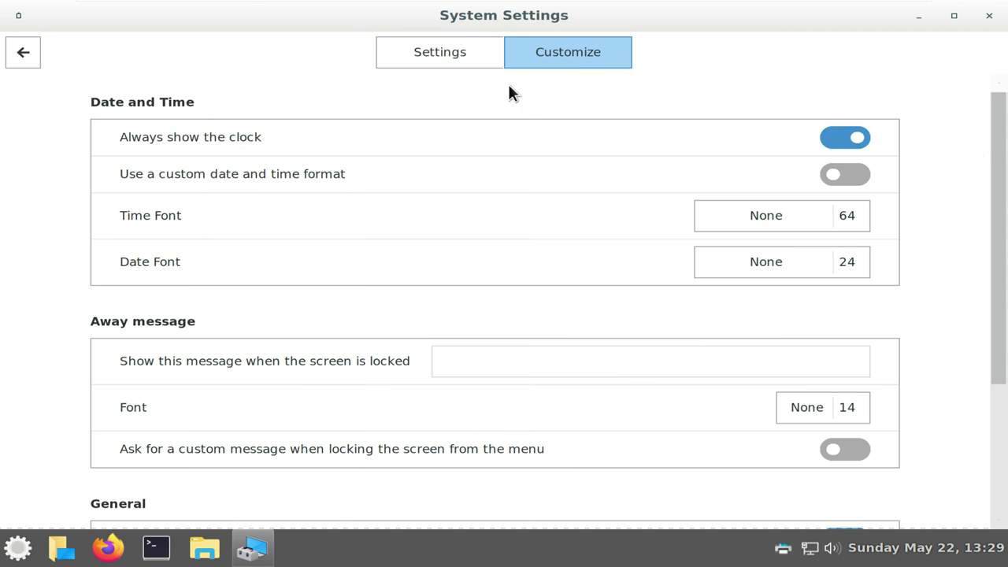
{"action": "scroll", "coordinate": [324, 180], "scroll_direction": "down", "scroll_amount": 5}
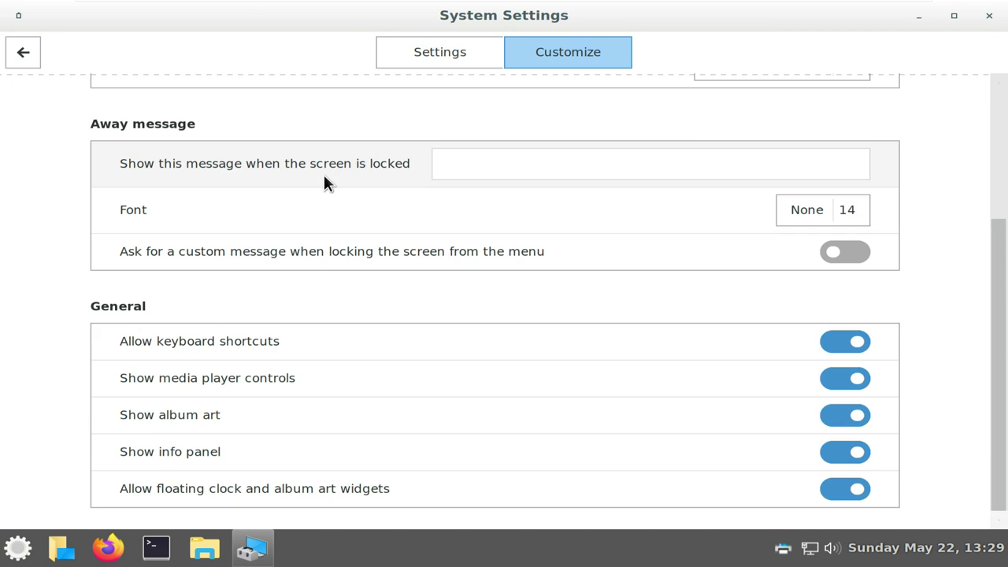
{"action": "left_click", "coordinate": [24, 51]}
{"action": "left_click", "coordinate": [227, 304]}
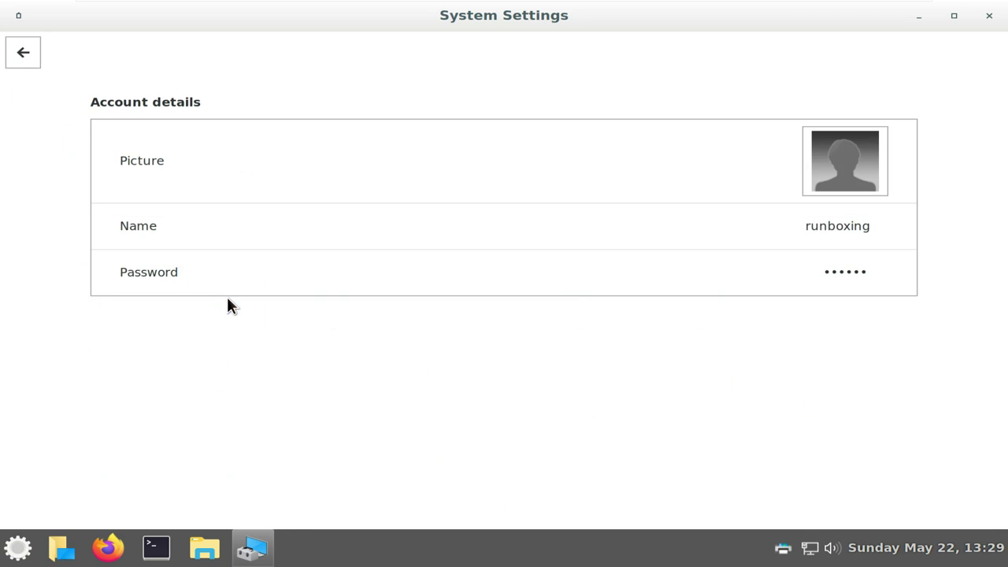
{"action": "left_click", "coordinate": [33, 55]}
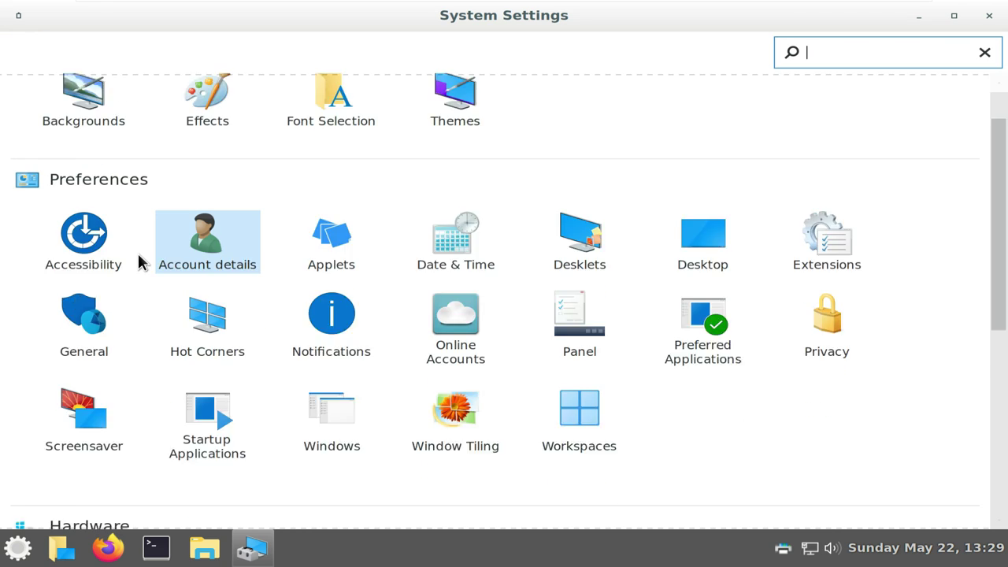
Check the OS name and Cinnamon version on System Info, then close System Settings
{"action": "scroll", "coordinate": [390, 298], "scroll_direction": "down", "scroll_amount": 5}
{"action": "left_click", "coordinate": [568, 303]}
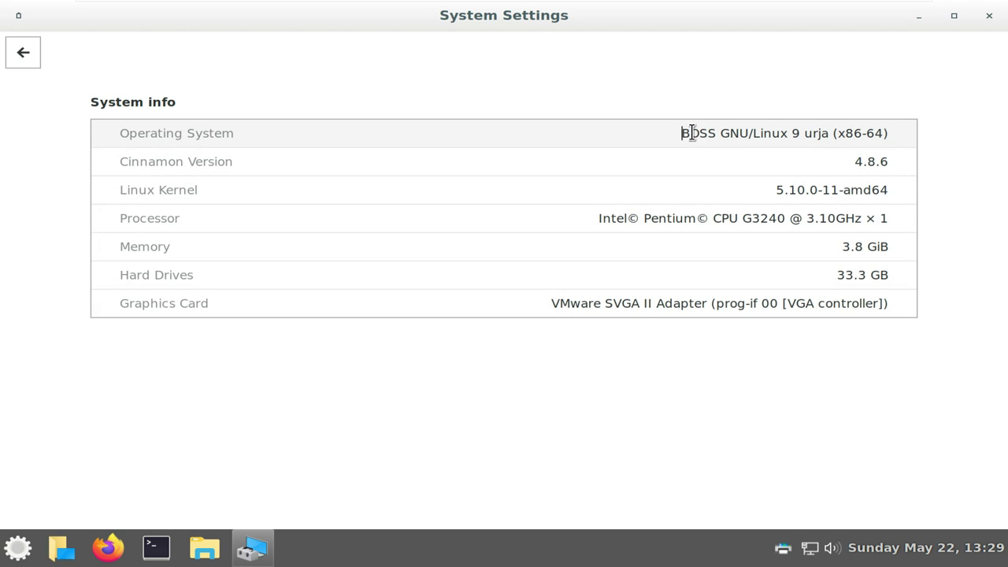
{"action": "left_click_drag", "start_coordinate": [692, 133], "coordinate": [898, 136]}
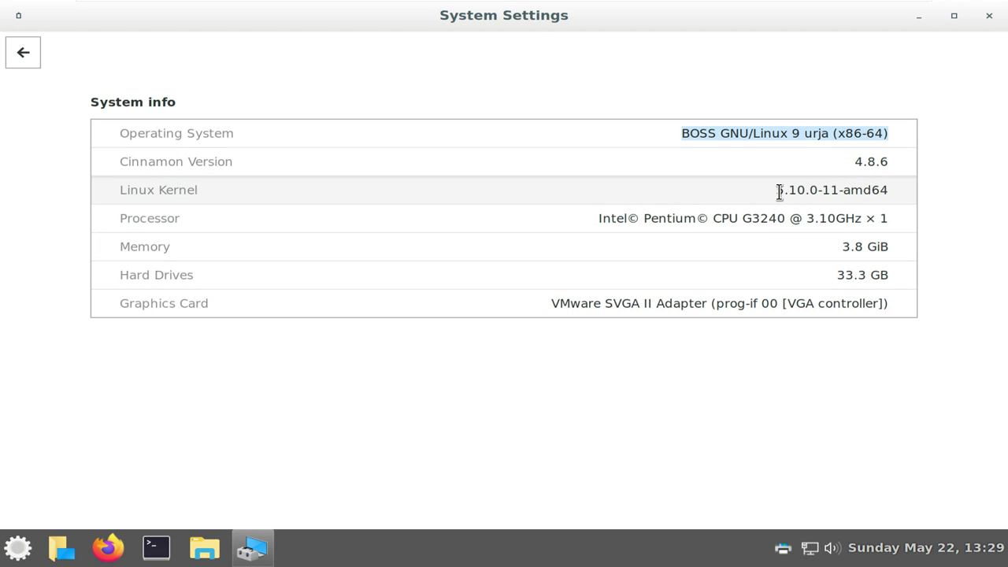
{"action": "left_click_drag", "start_coordinate": [853, 162], "coordinate": [880, 161]}
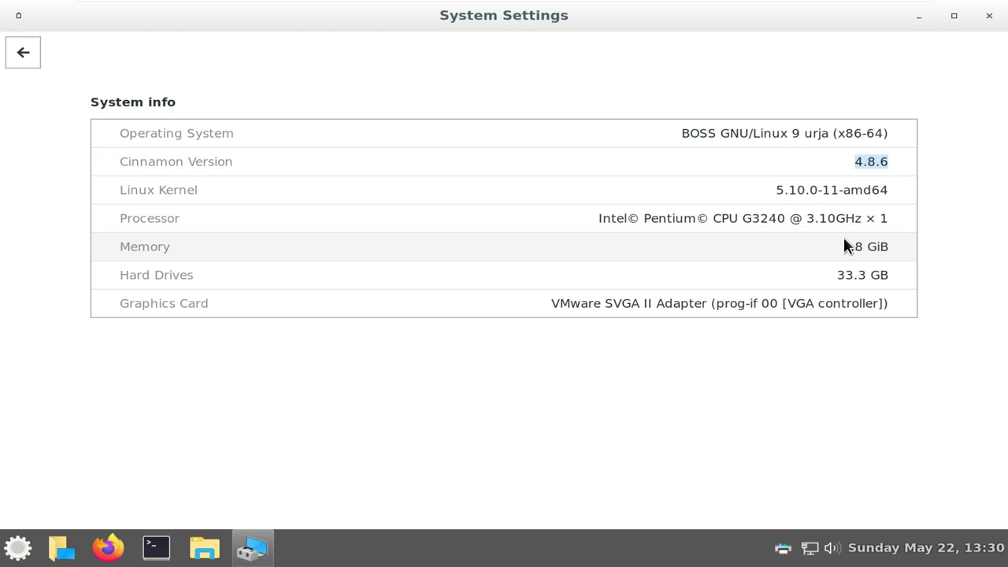
{"action": "left_click", "coordinate": [986, 17]}
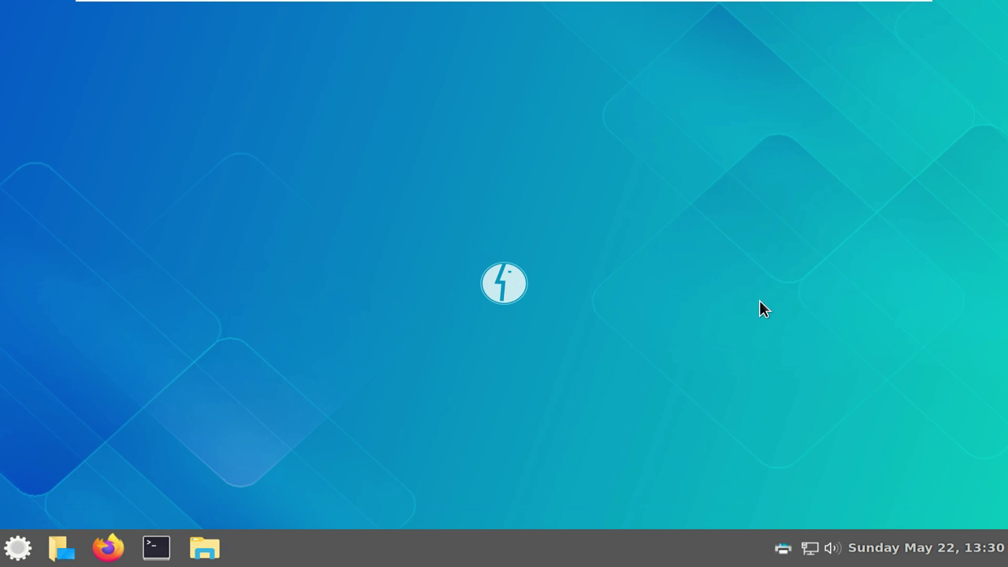
Dismiss the desktop context menu, then choose Shut Down from the menu's power button
{"action": "right_click", "coordinate": [431, 244]}
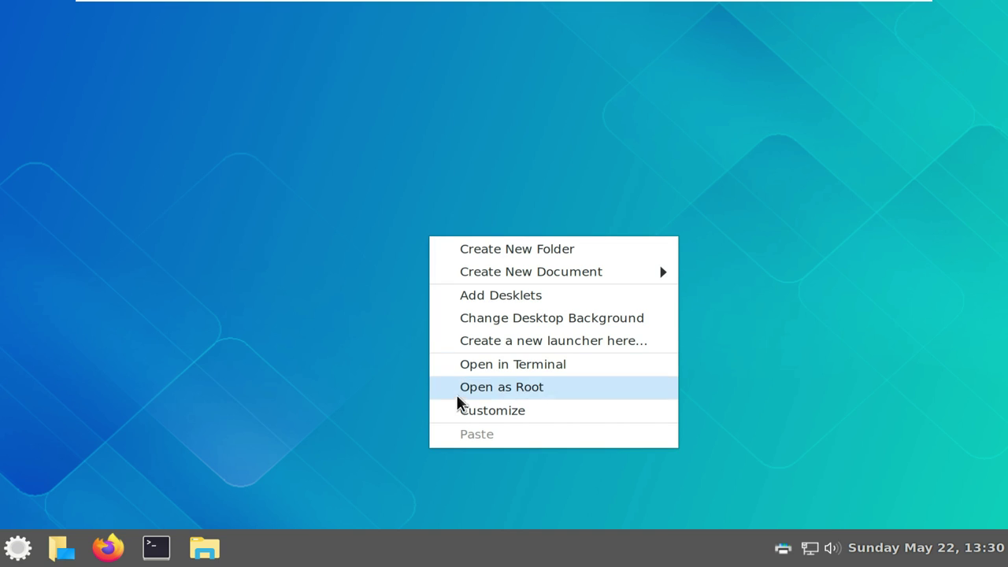
{"action": "left_click", "coordinate": [227, 373]}
{"action": "left_click", "coordinate": [19, 549]}
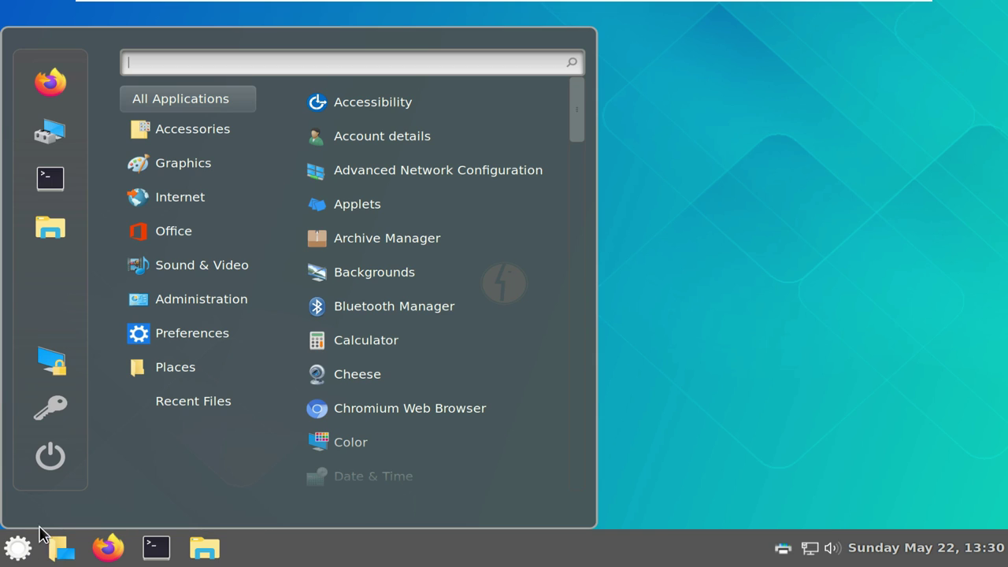
{"action": "left_click", "coordinate": [67, 456]}
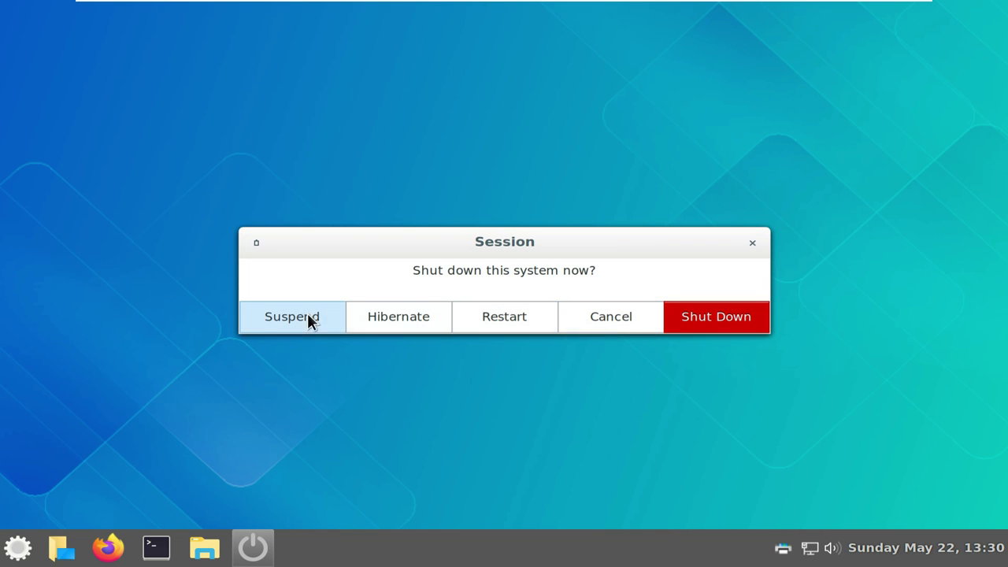
{"action": "left_click", "coordinate": [745, 323]}
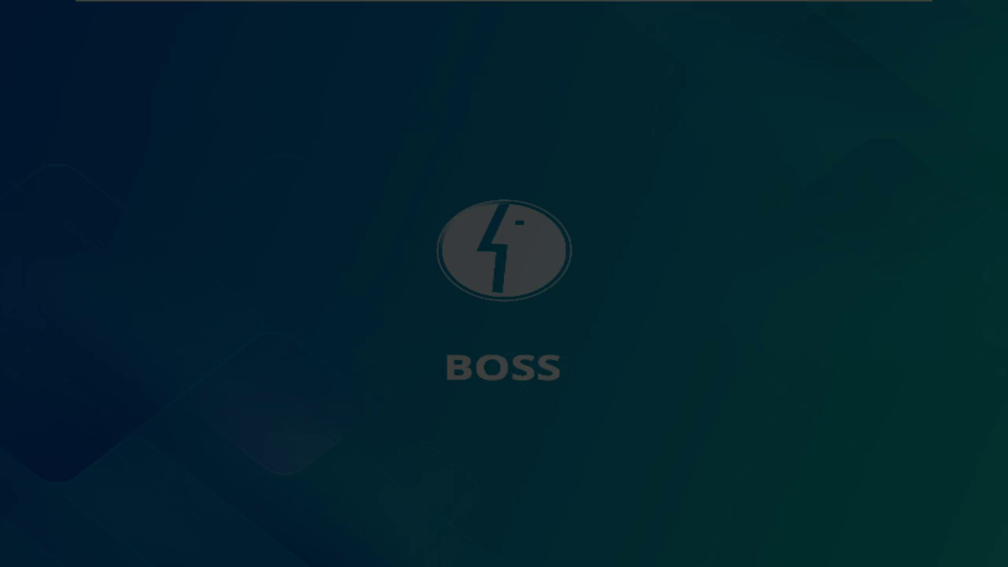